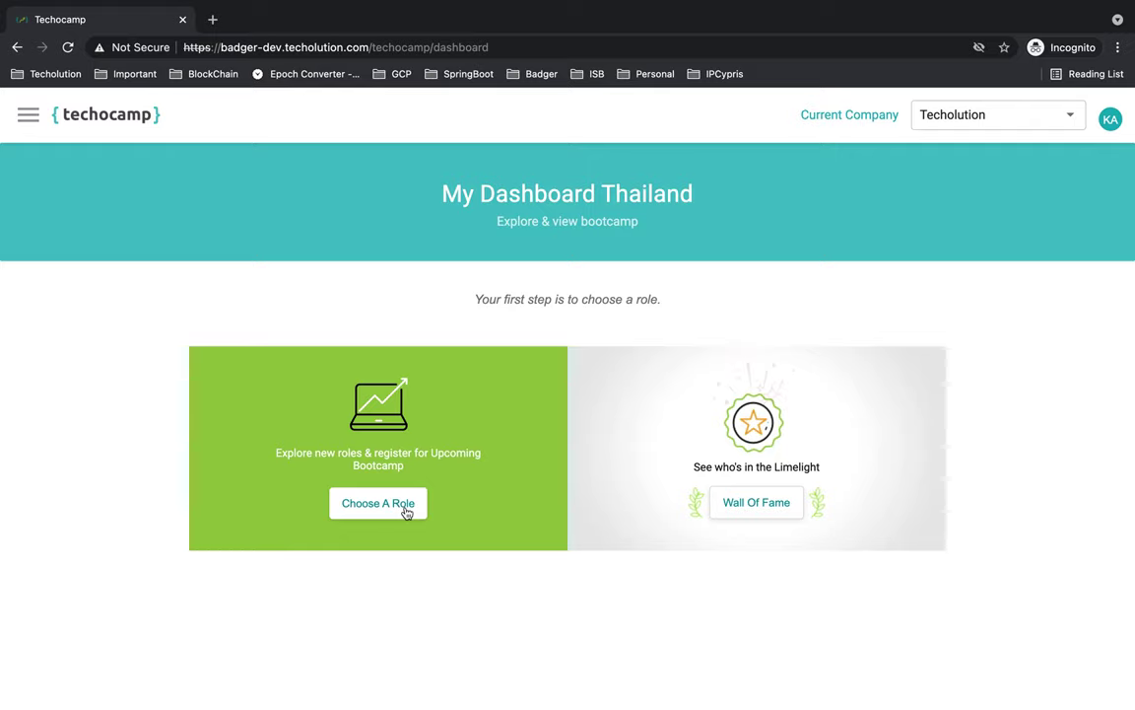
# Open the dashboard's navigation menu listing Bootcamps, Users, Roles, Subjects and Trainings.
pyautogui.click(27, 115)
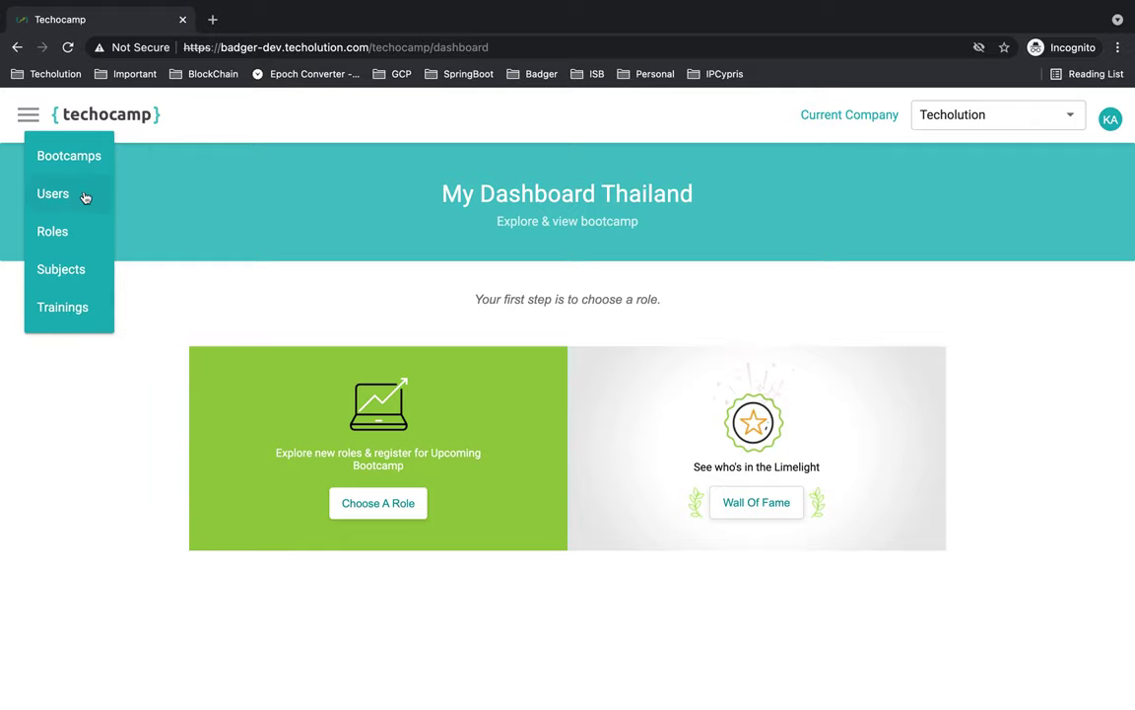
# View the user profile page from the account menu.
pyautogui.click(1109, 120)
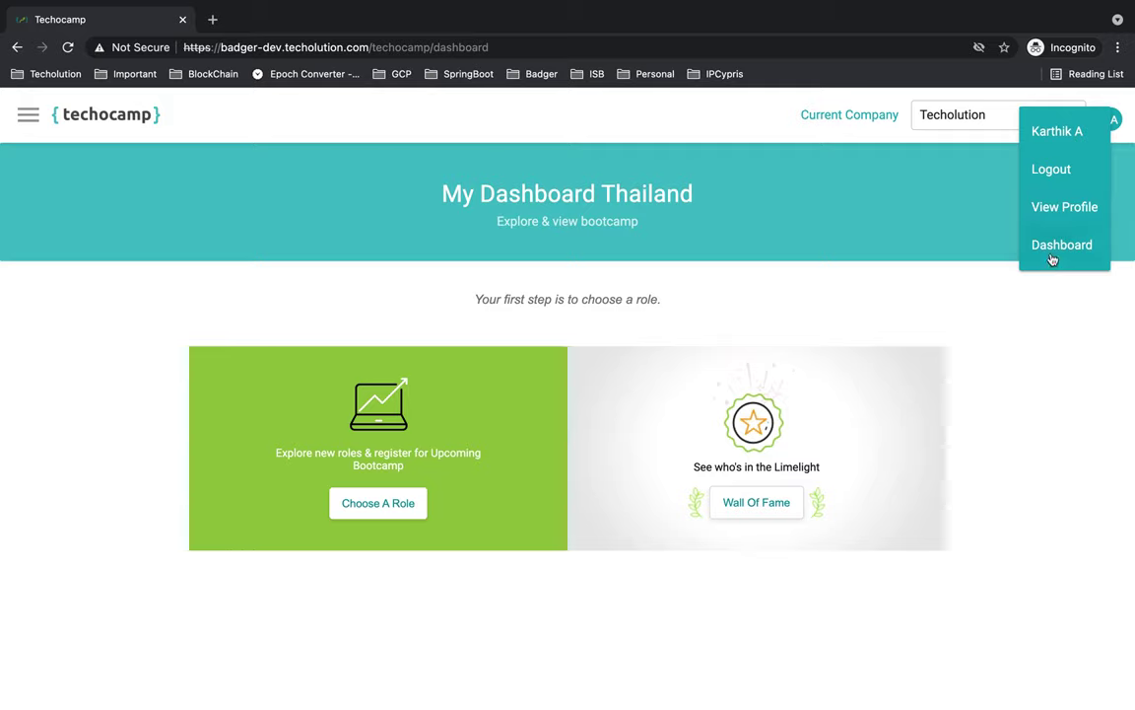
pyautogui.click(1054, 215)
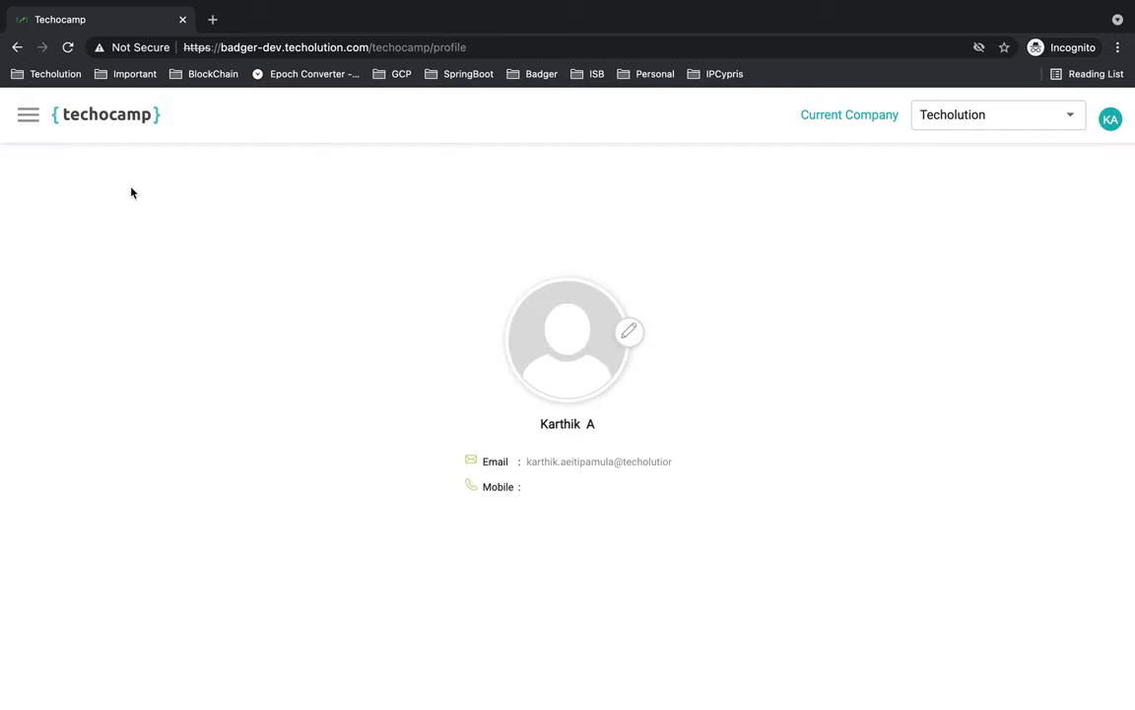
pyautogui.click(28, 115)
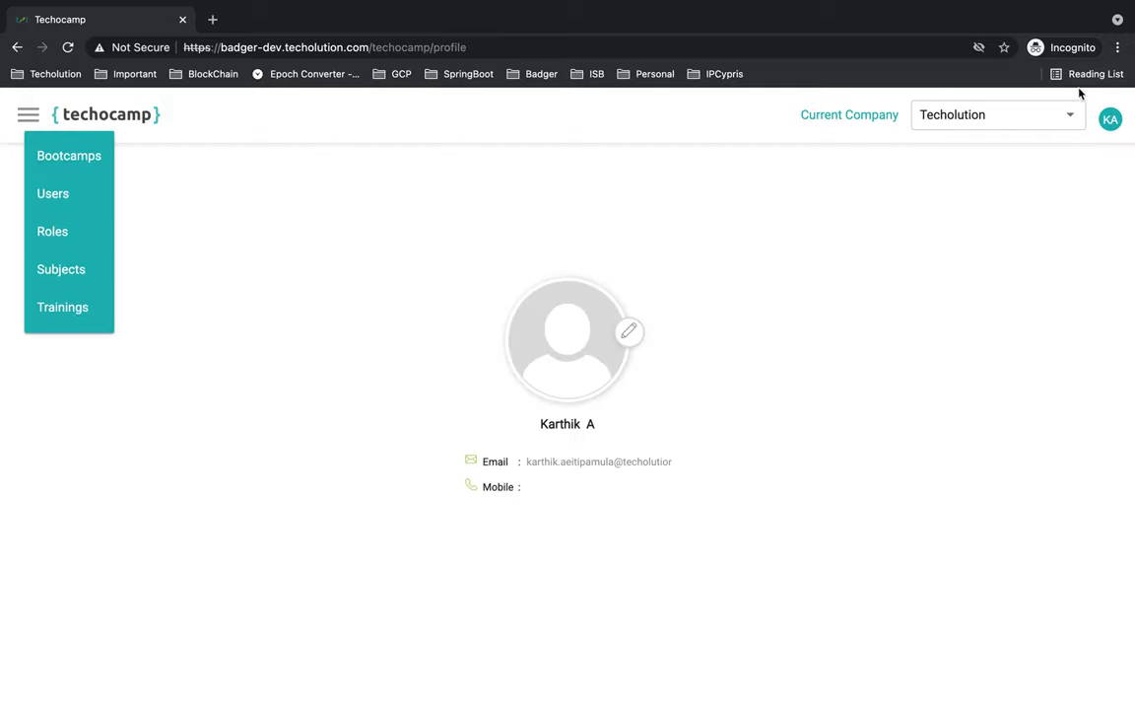
pyautogui.click(1035, 181)
# Return to the dashboard, visit the Trainings page, and bring the navigation menu back up.
pyautogui.click(1102, 126)
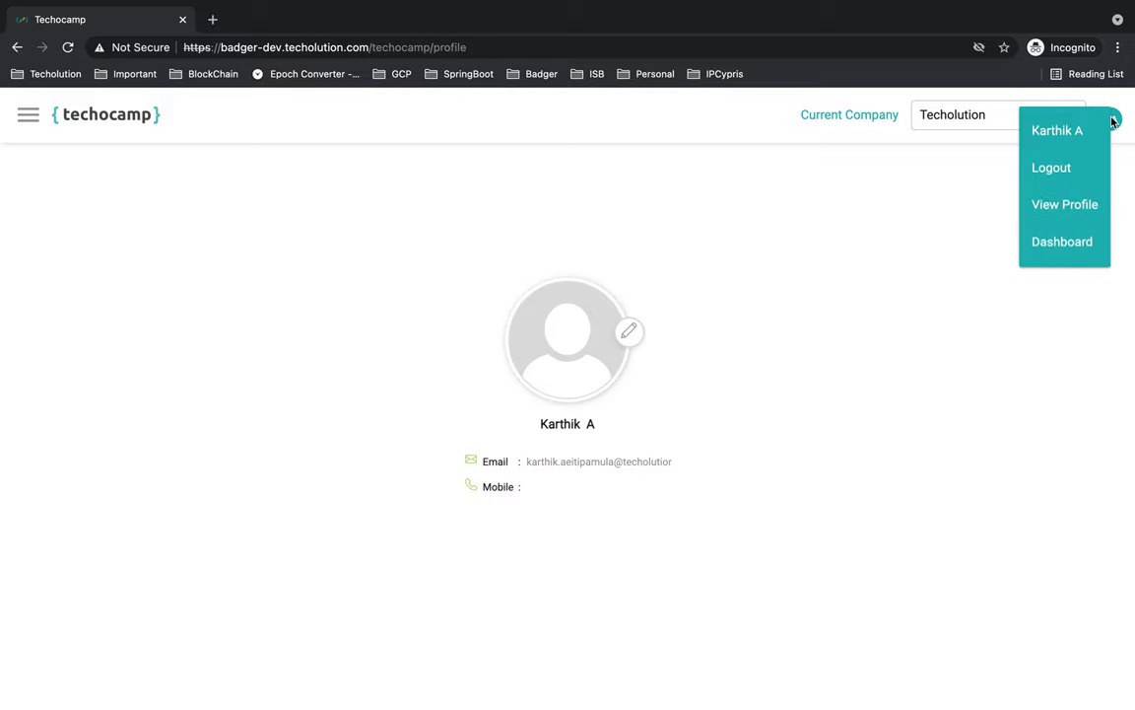
pyautogui.click(1051, 258)
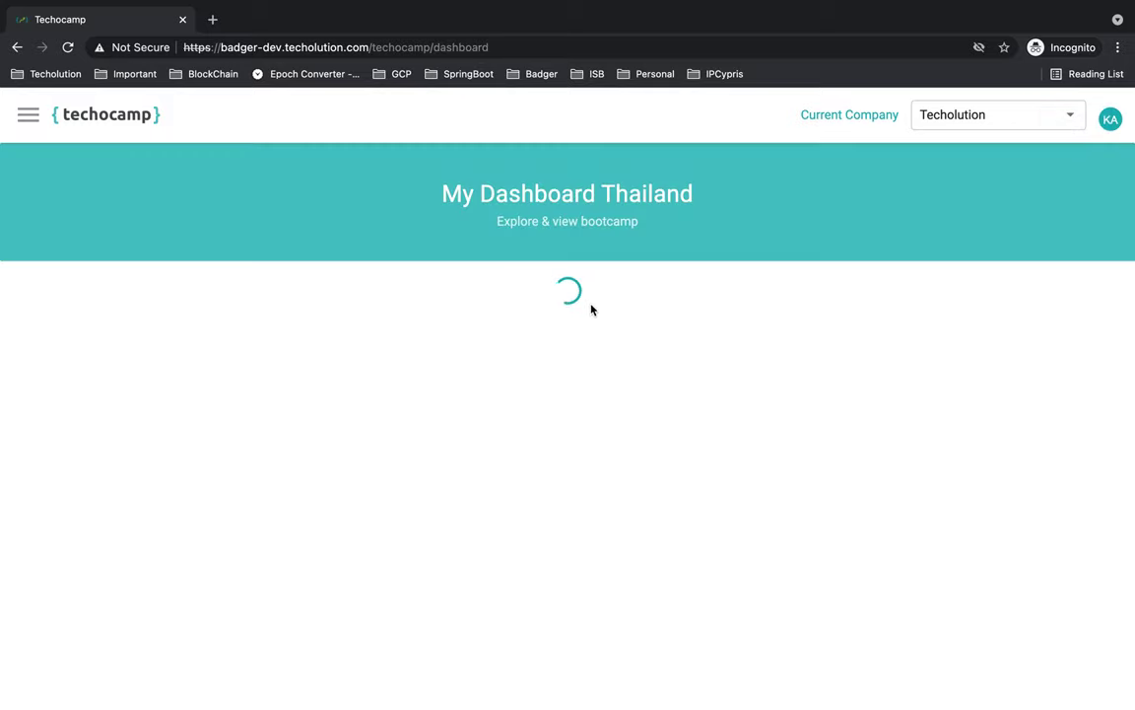
pyautogui.click(30, 119)
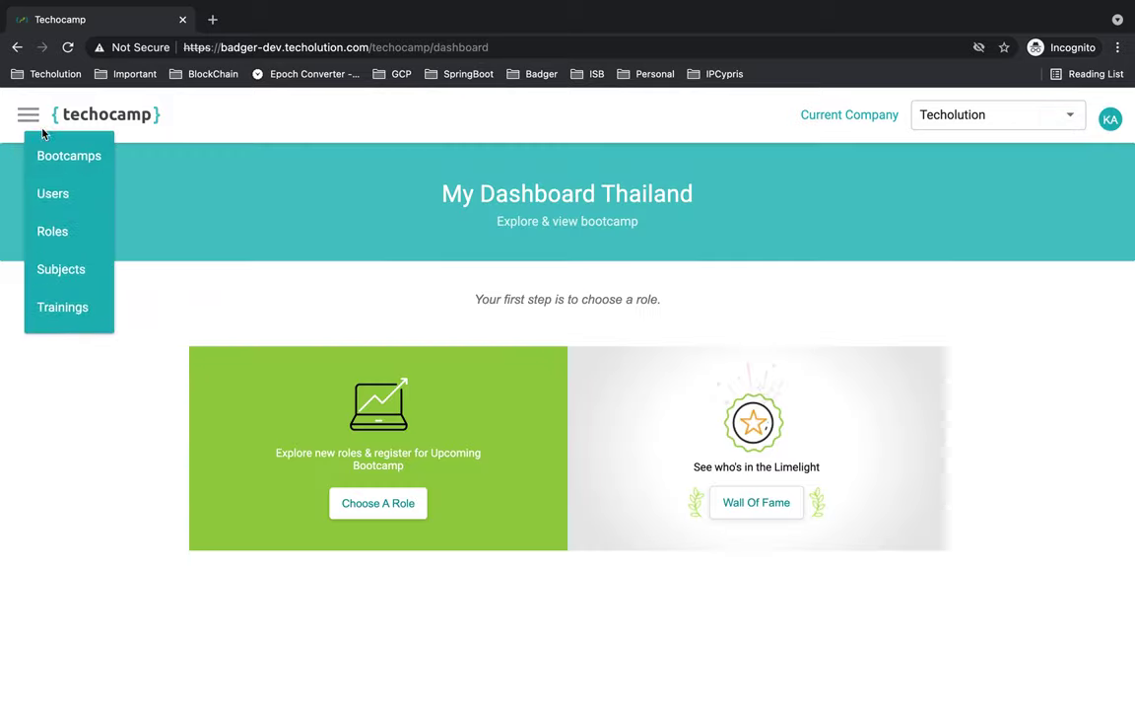
pyautogui.click(62, 305)
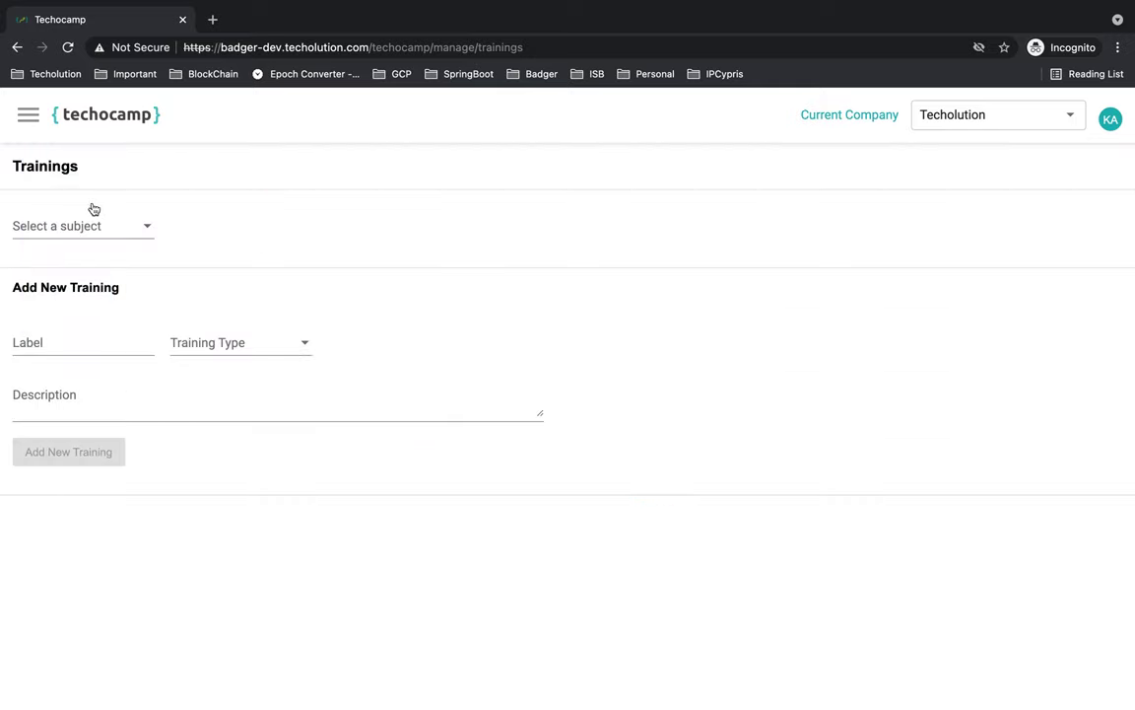
pyautogui.click(30, 118)
# In Manage Subjects, add a subject named 'Spring Boot' and open its editing page.
pyautogui.click(65, 269)
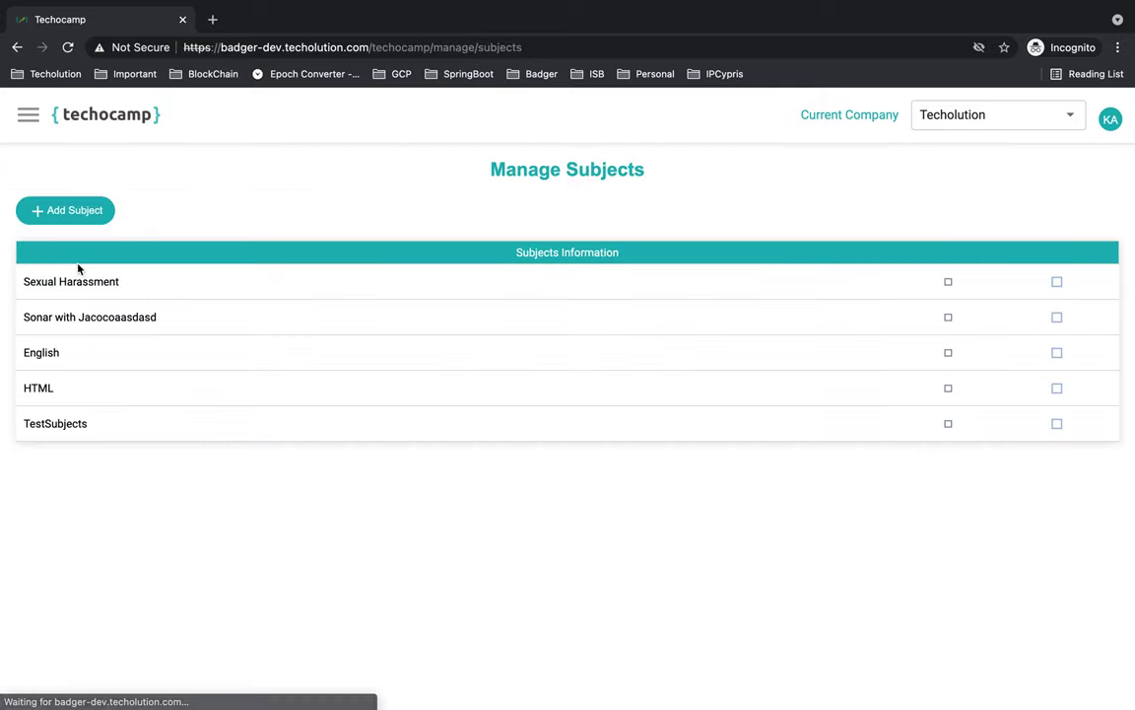
pyautogui.click(88, 214)
pyautogui.click(436, 394)
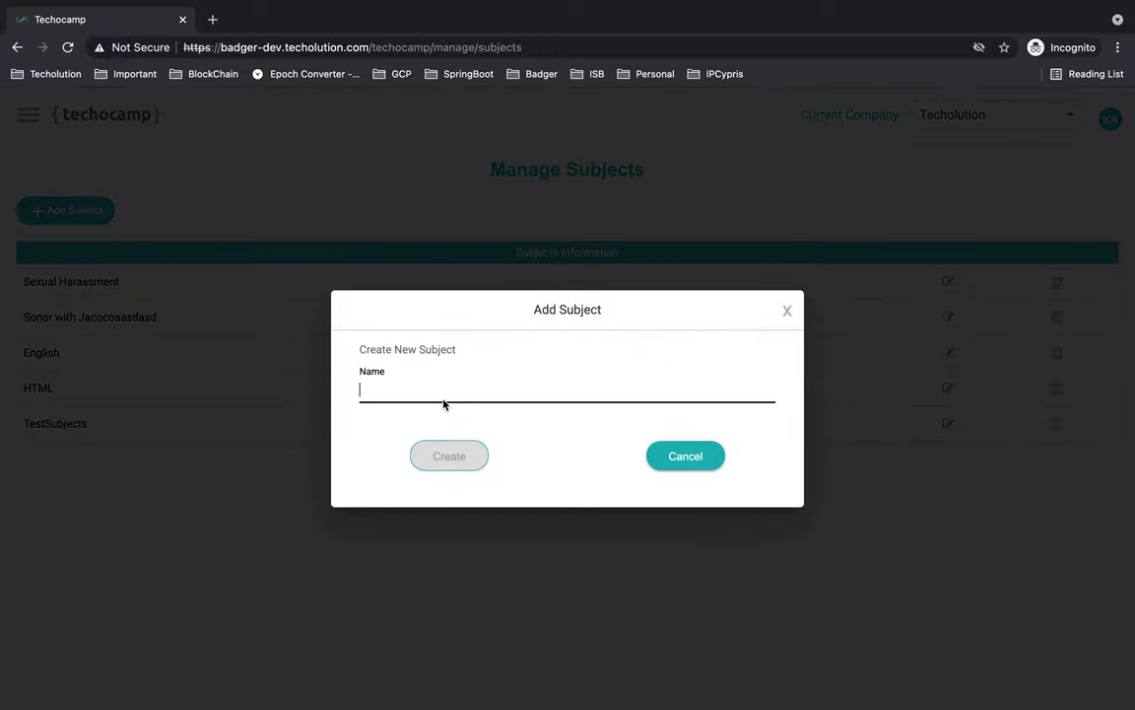
pyautogui.write('Spring Boot')
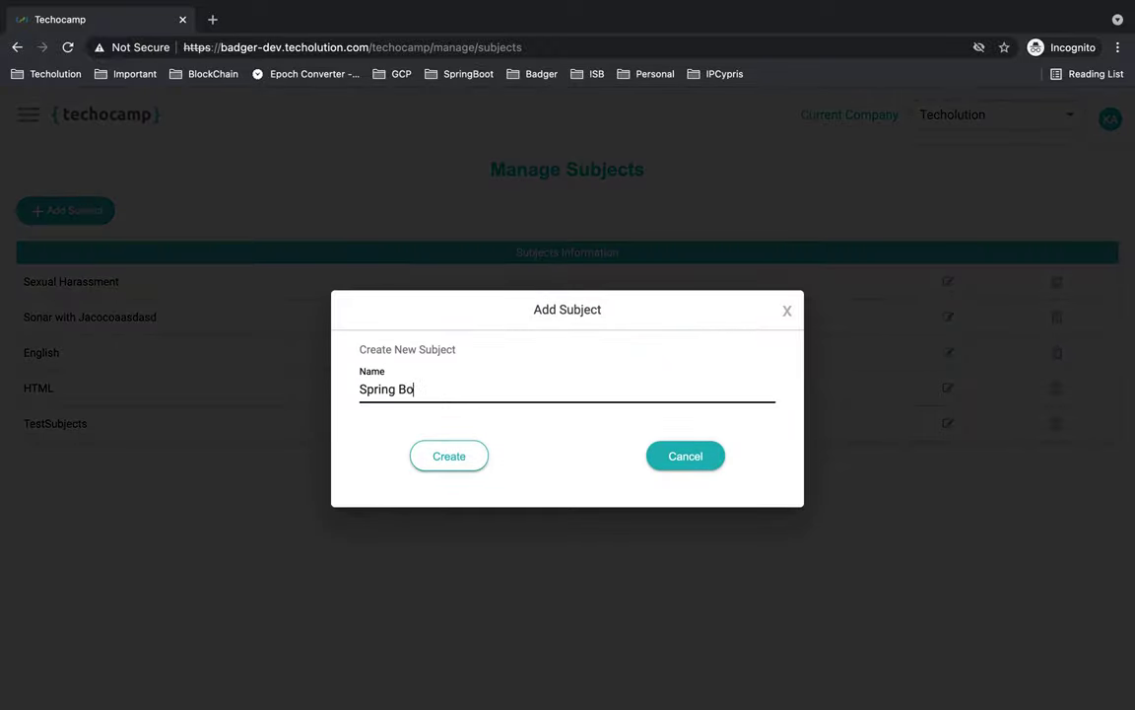
pyautogui.click(455, 459)
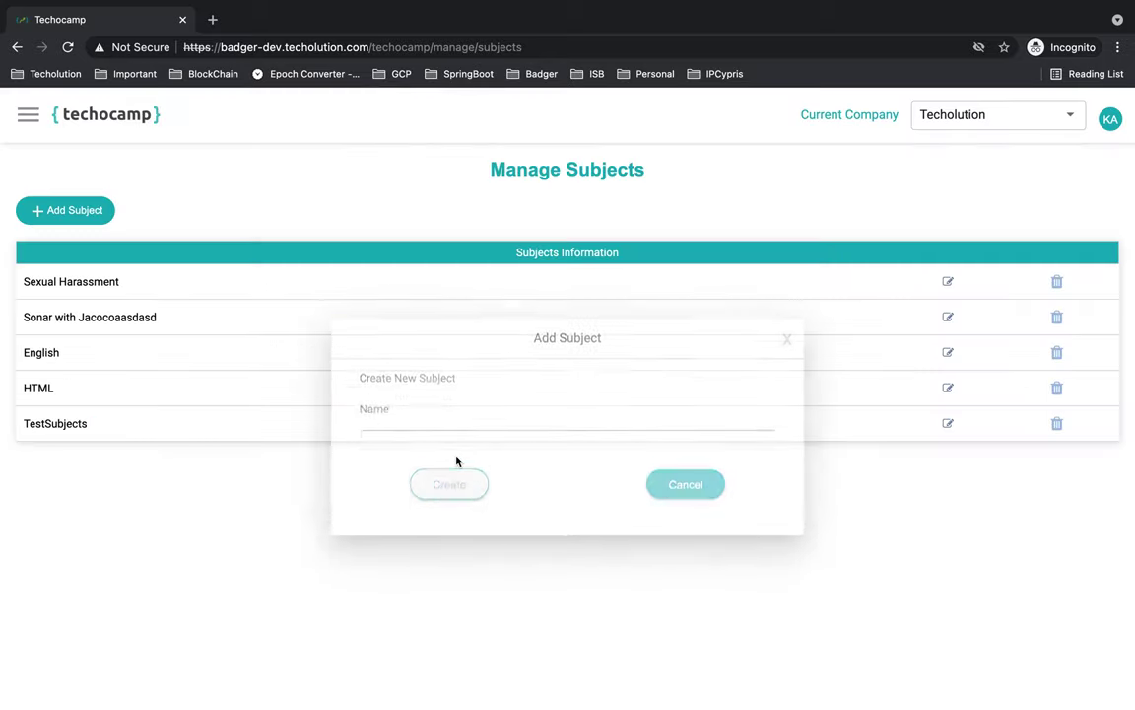
pyautogui.click(948, 460)
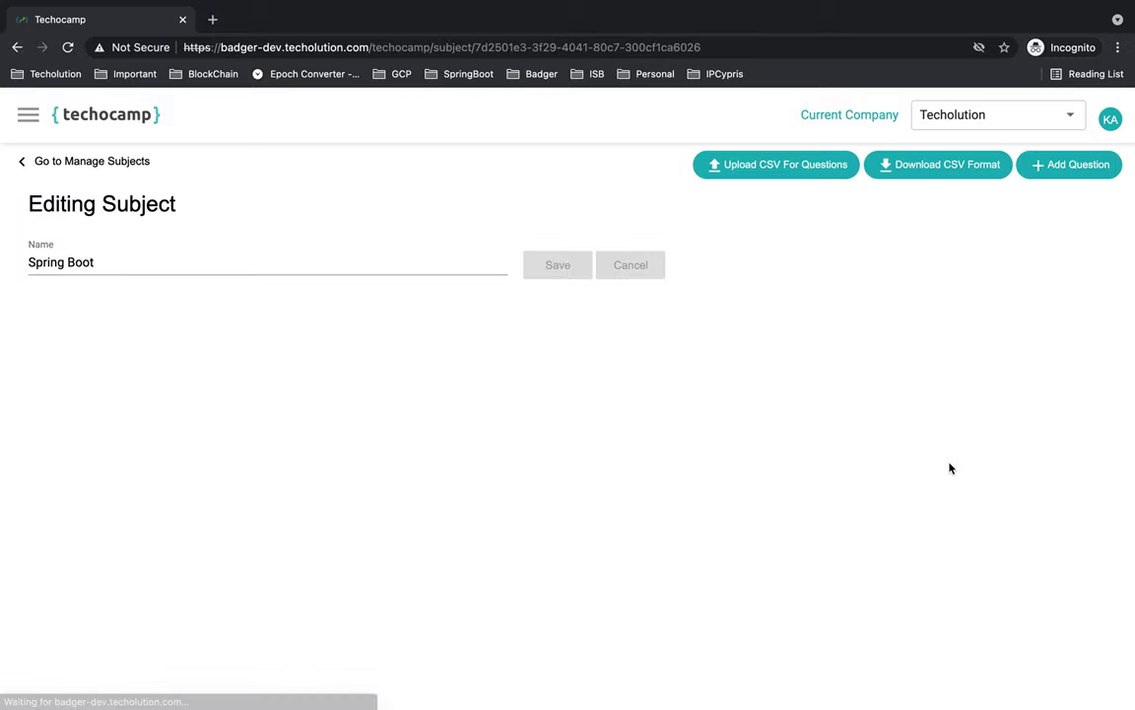
# Start a new Spring Boot question reading 'Spring boot supports java or not'.
pyautogui.click(1078, 171)
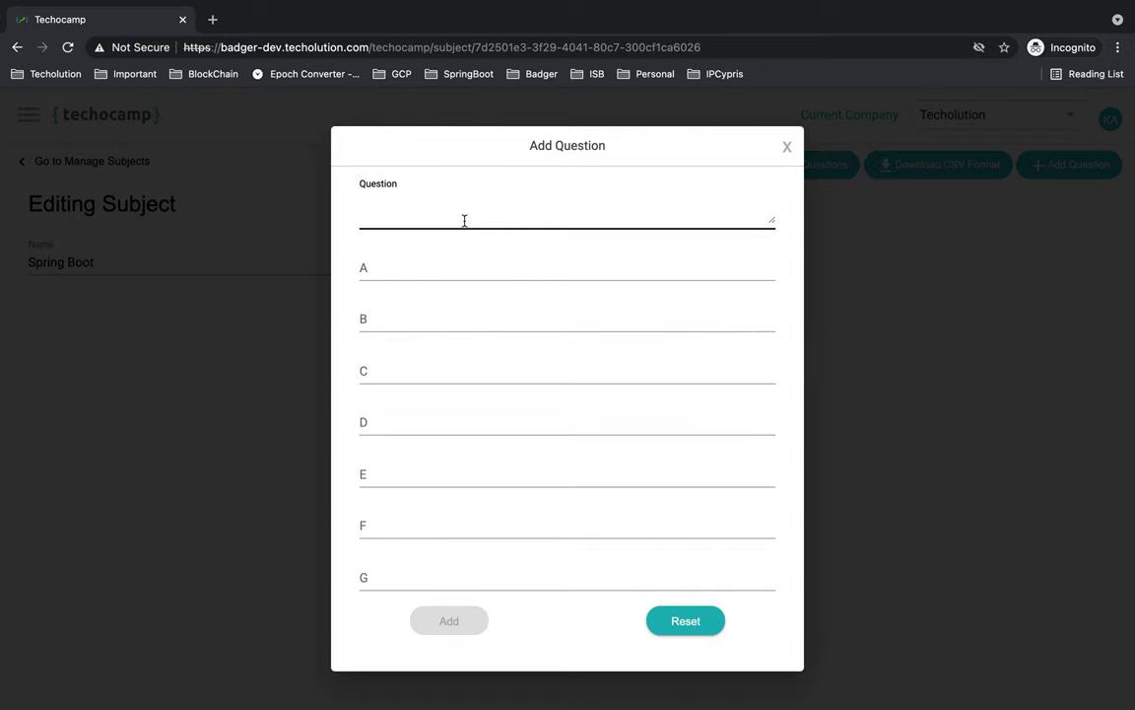
pyautogui.write('Spring bootsupports java or not')
# Enter 'Yes' as answer A and 'No' as answer B.
pyautogui.click(430, 270)
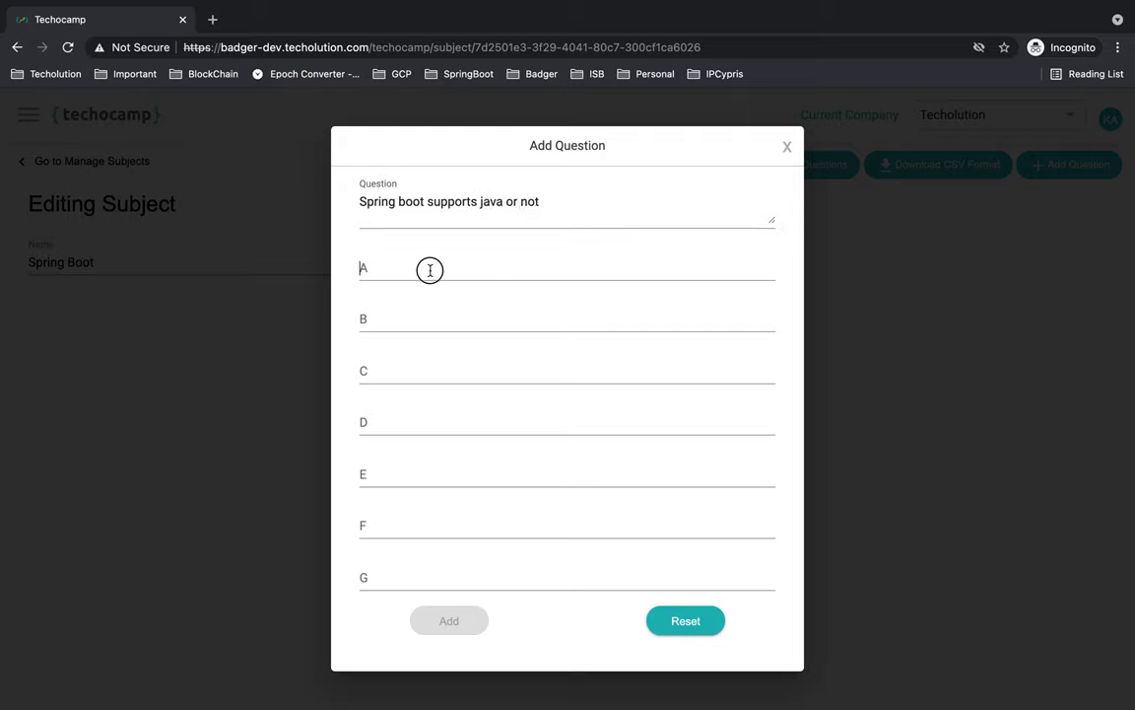
pyautogui.write('Yes')
pyautogui.click(412, 332)
pyautogui.write('No')
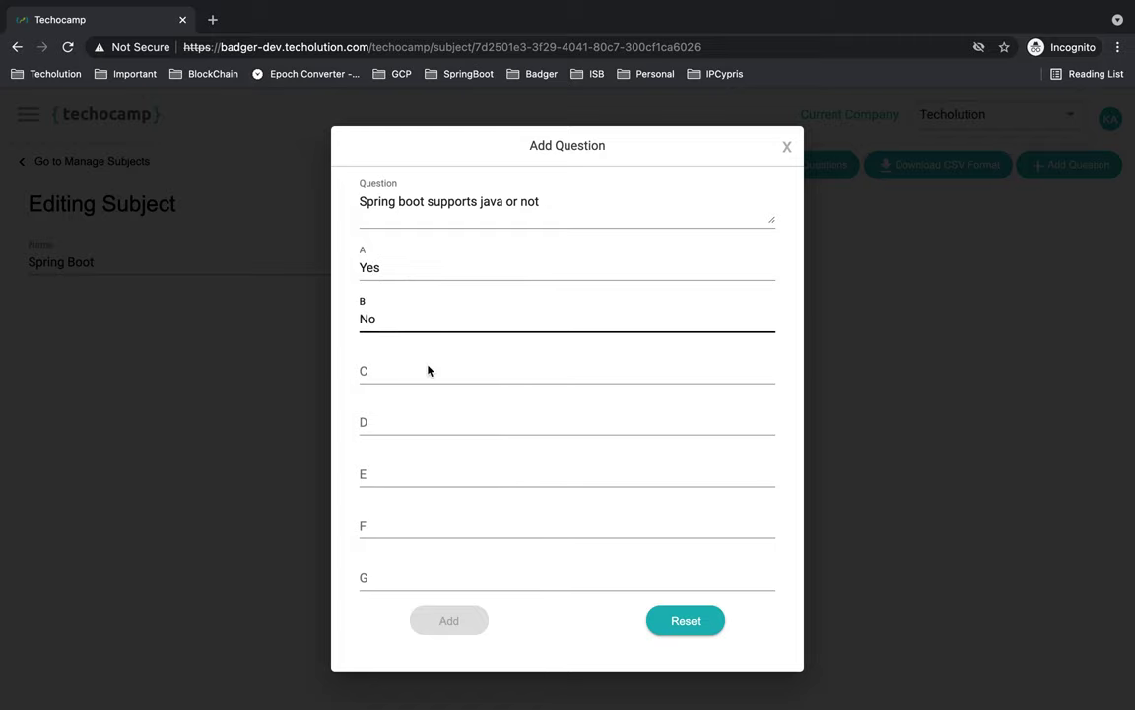
pyautogui.scroll(-2, 427, 394)
pyautogui.scroll(2, 427, 413)
# Begin answer C and enter A as the correct option.
pyautogui.click(395, 373)
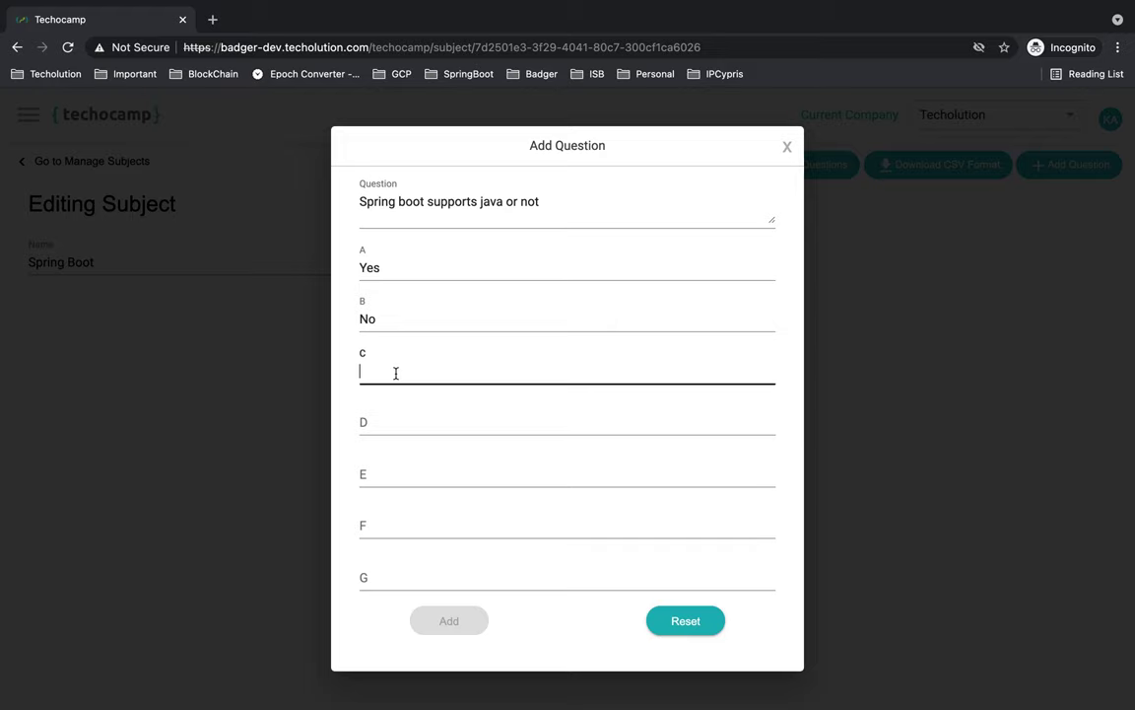
pyautogui.write('Sometim')
pyautogui.press('BackSpace')
pyautogui.press('BackSpace')
pyautogui.press('BackSpace')
pyautogui.press('BackSpace')
pyautogui.press('BackSpace')
pyautogui.scroll(-2, 398, 383)
pyautogui.click(382, 555)
pyautogui.write('A')
pyautogui.click(482, 581)
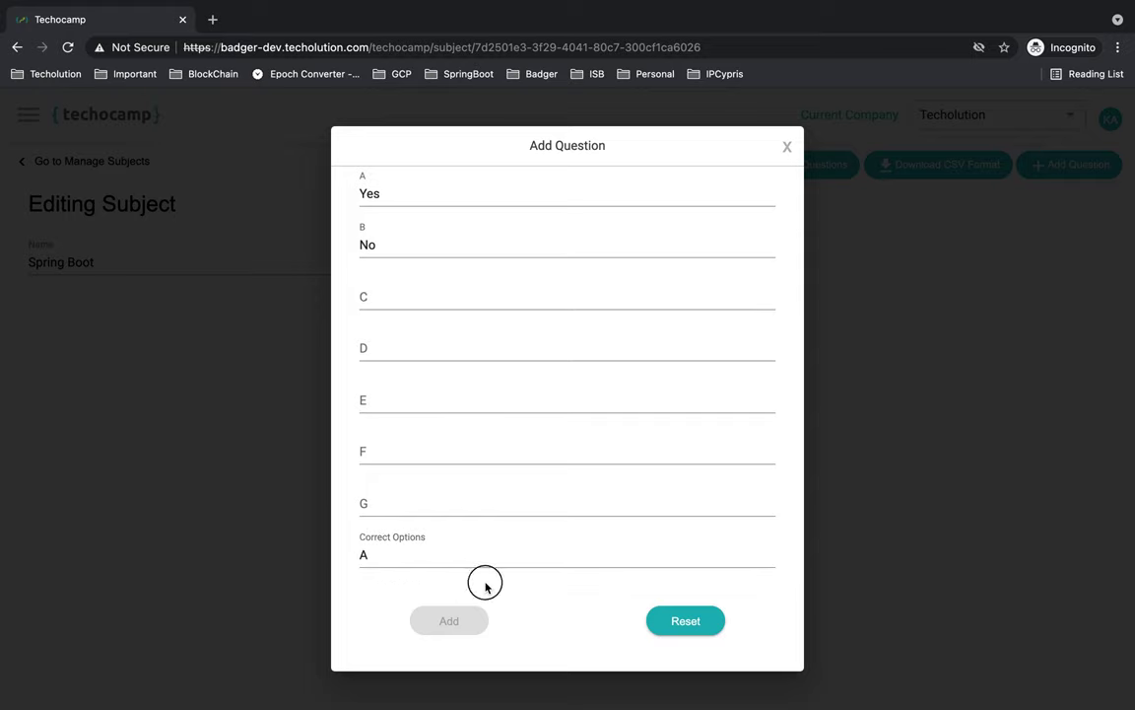
pyautogui.scroll(1, 444, 386)
pyautogui.click(428, 350)
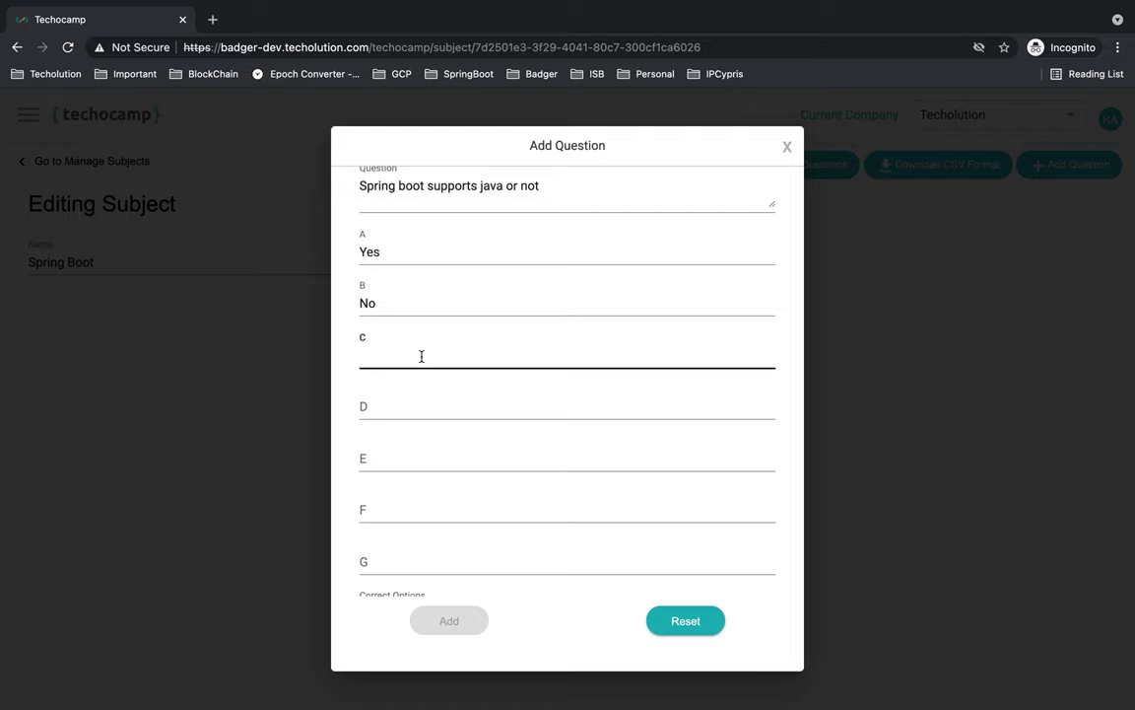
# Fill answer C with 'It sometime supports'.
pyautogui.write('Its Do')
pyautogui.press('BackSpace')
pyautogui.press('BackSpace')
pyautogui.write('does')
pyautogui.press('BackSpace')
pyautogui.press('BackSpace')
pyautogui.press('BackSpace')
pyautogui.press('BackSpace')
pyautogui.write('a')
pyautogui.press('BackSpace')
pyautogui.press('BackSpace')
pyautogui.press('BackSpace')
pyautogui.write('sometime sor')
pyautogui.press('BackSpace')
pyautogui.press('BackSpace')
pyautogui.write('upports')
# Fill answer D with 'other than java', confirm A is correct, and add the question.
pyautogui.click(389, 407)
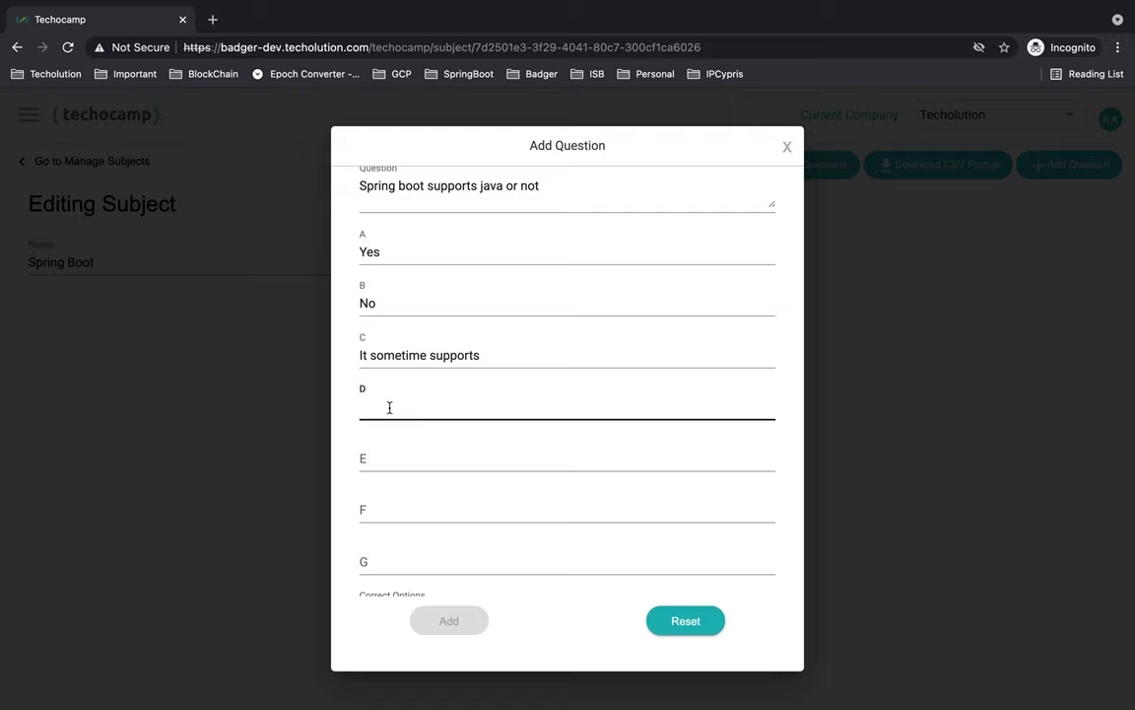
pyautogui.write('o')
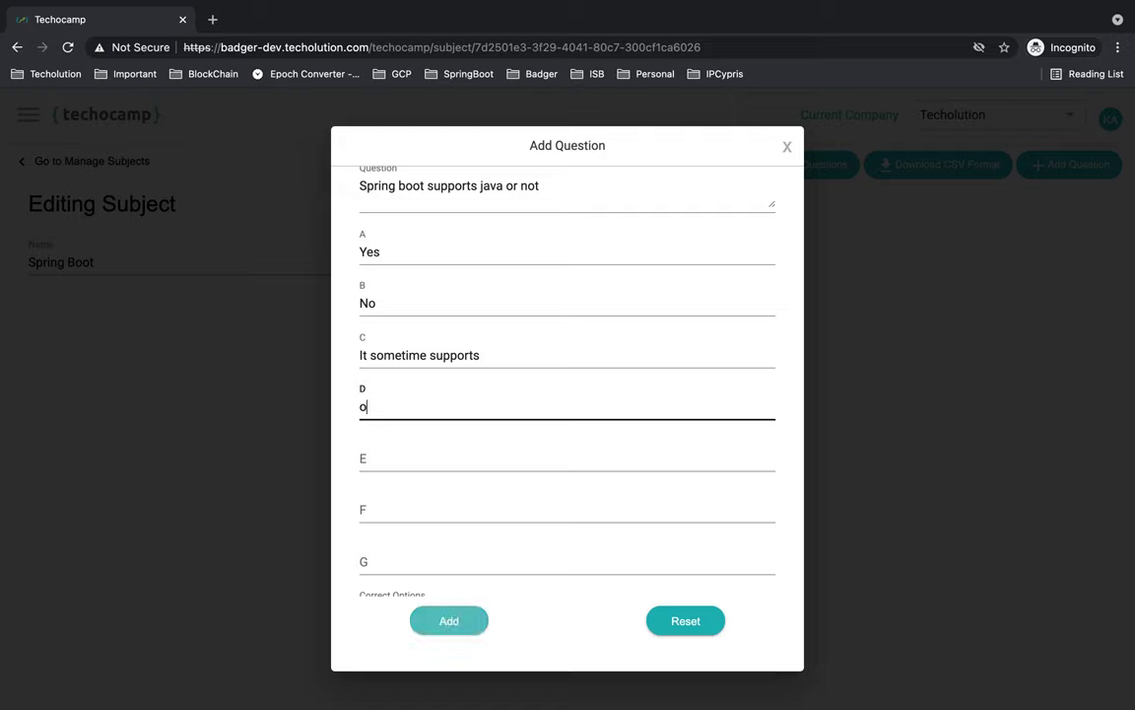
pyautogui.write('ther than jva')
pyautogui.press('BackSpace')
pyautogui.write('jva')
pyautogui.press('BackSpace')
pyautogui.press('BackSpace')
pyautogui.write('ava')
pyautogui.scroll(-1, 568, 395)
pyautogui.click(361, 555)
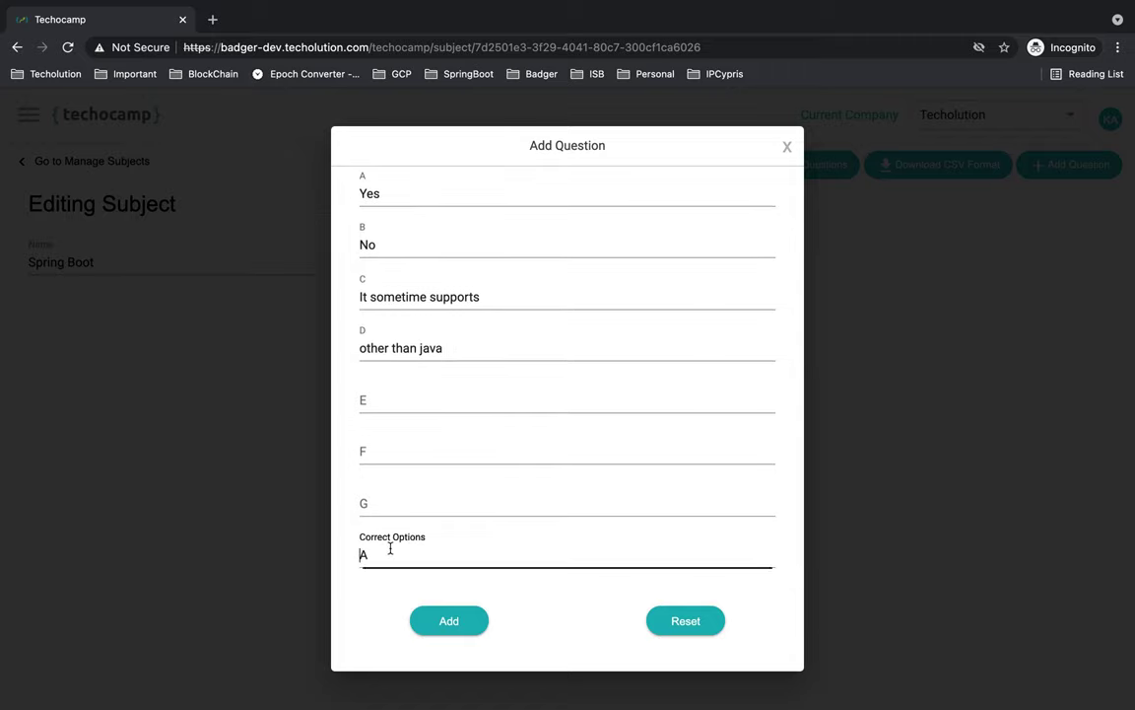
pyautogui.click(462, 625)
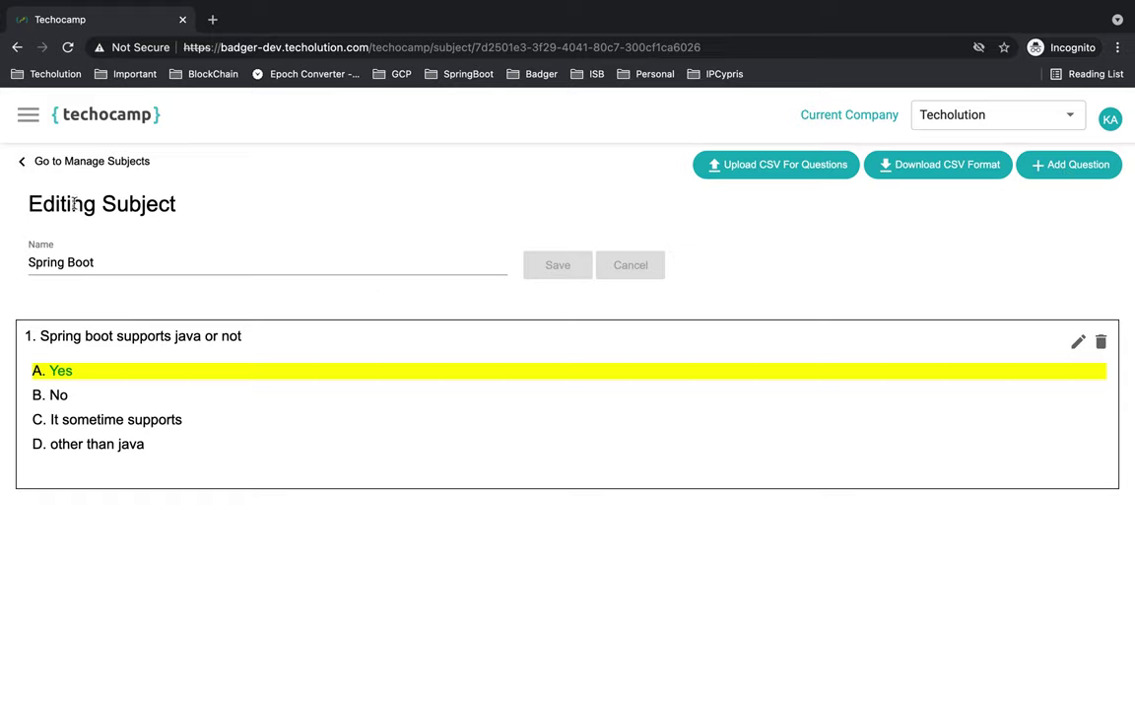
# Back in the subjects list, create an 'Angular' subject and open its editing page.
pyautogui.click(36, 162)
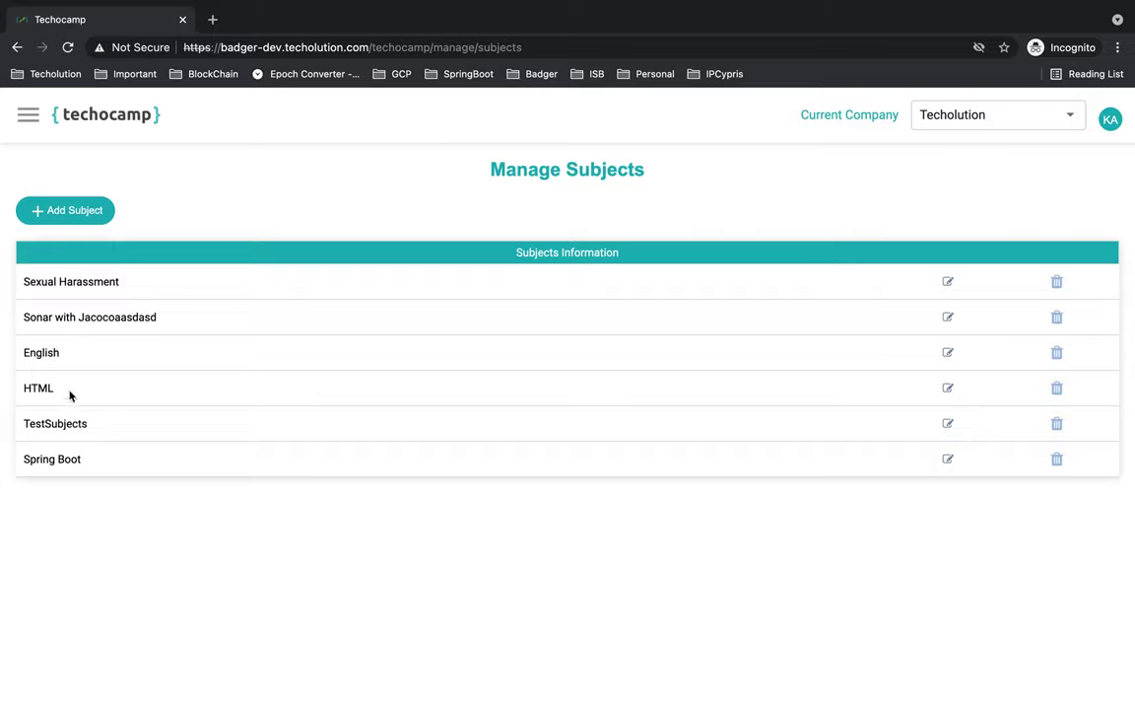
pyautogui.click(75, 213)
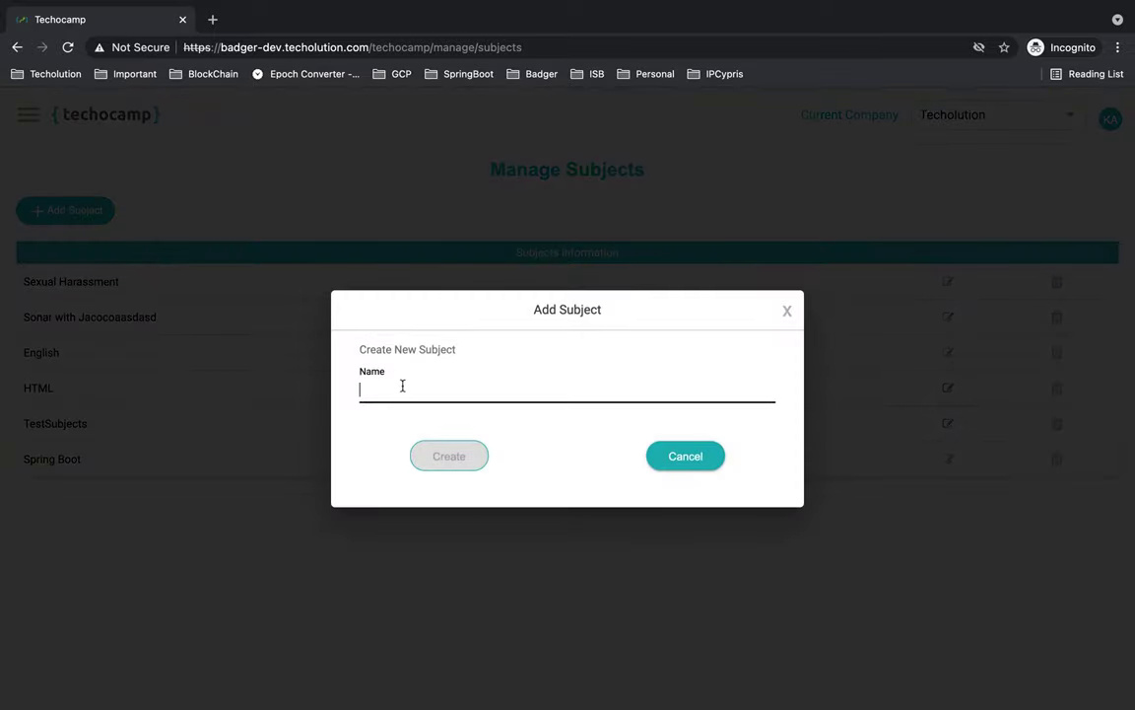
pyautogui.write('Angular')
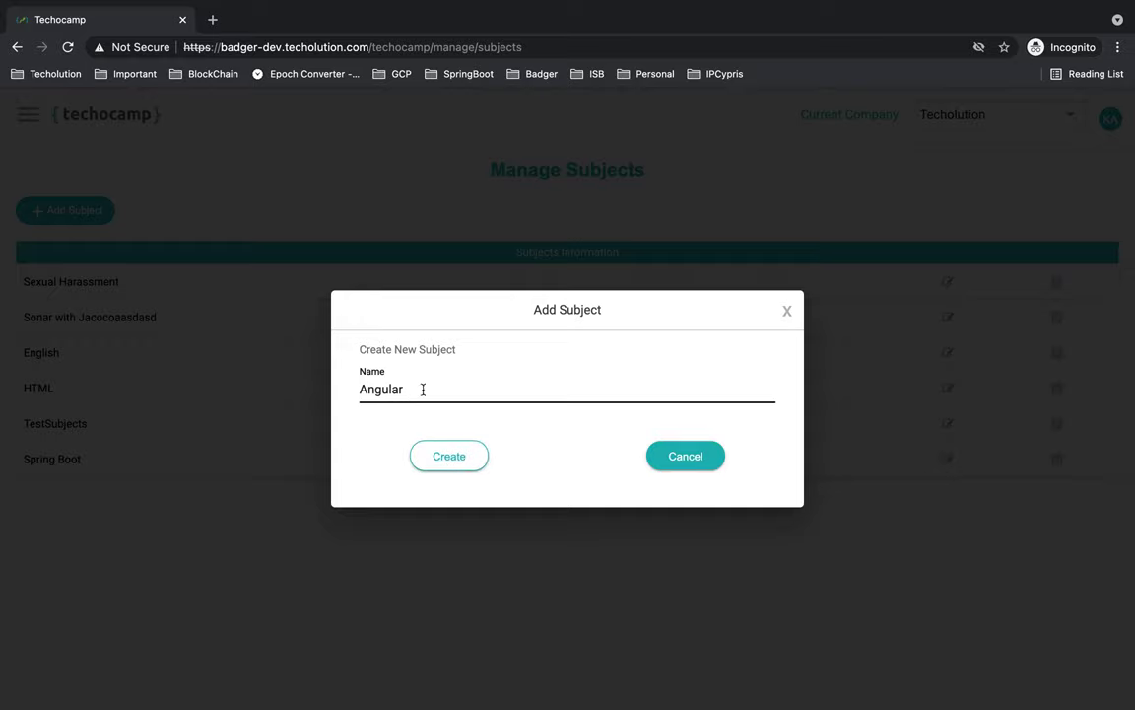
pyautogui.click(456, 456)
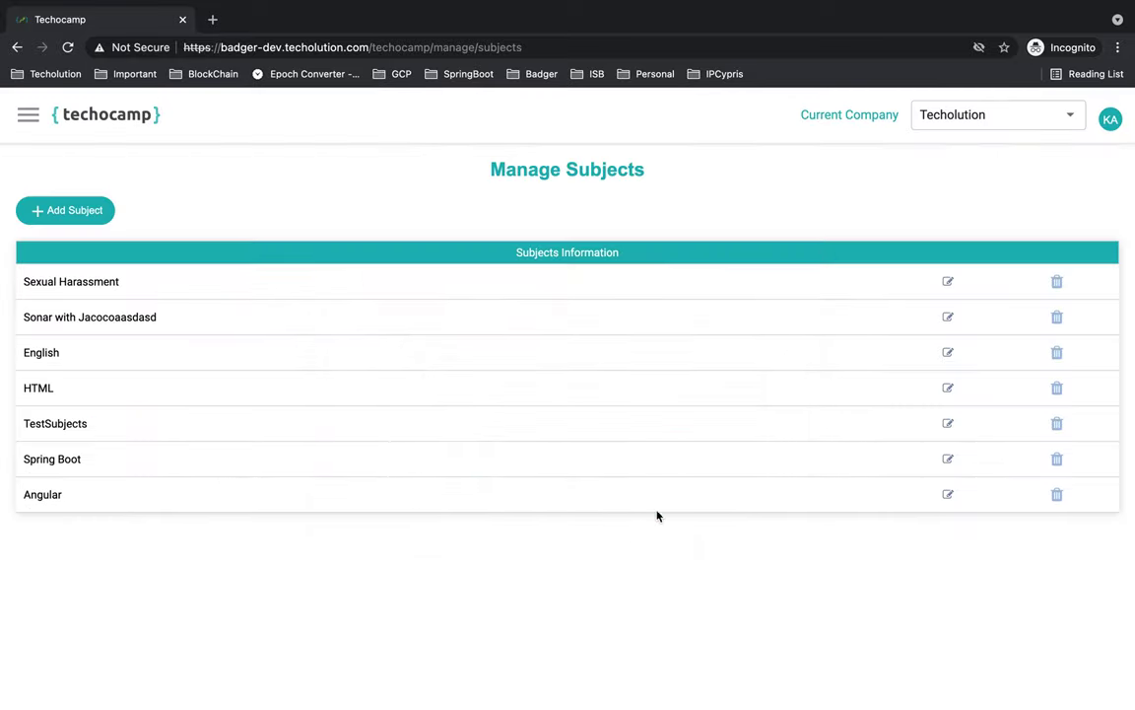
pyautogui.click(948, 494)
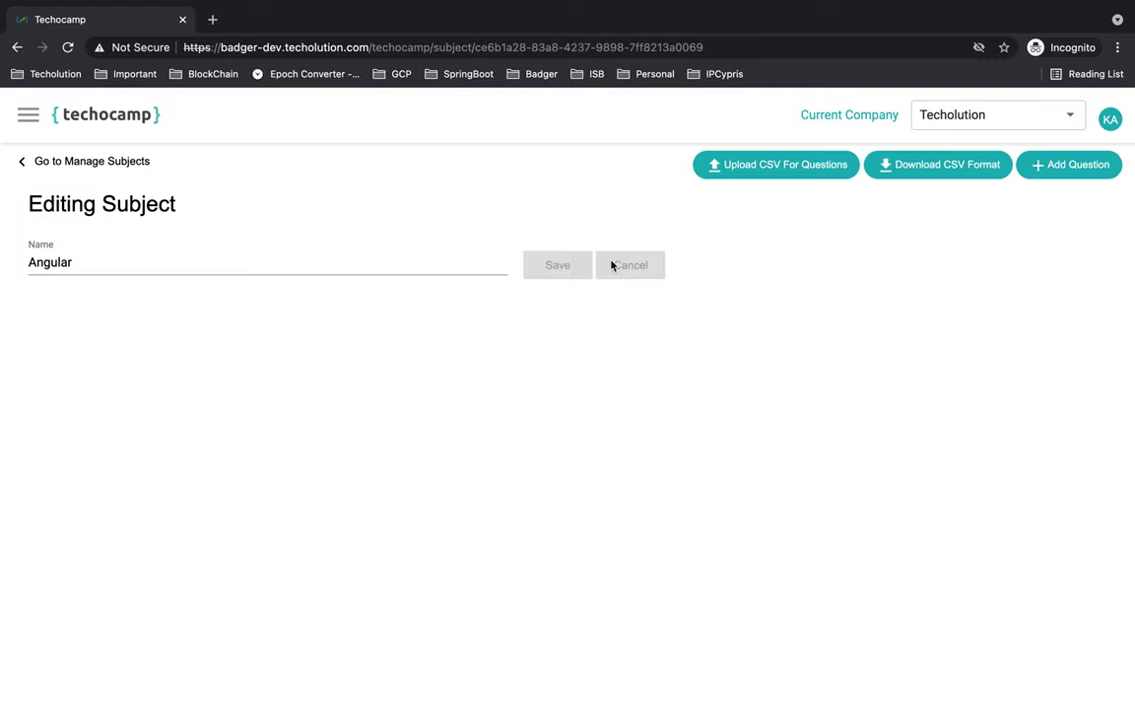
# Start a new Angular question reading 'Angular is not a UI framework'.
pyautogui.click(1069, 168)
pyautogui.click(484, 233)
pyautogui.write('A')
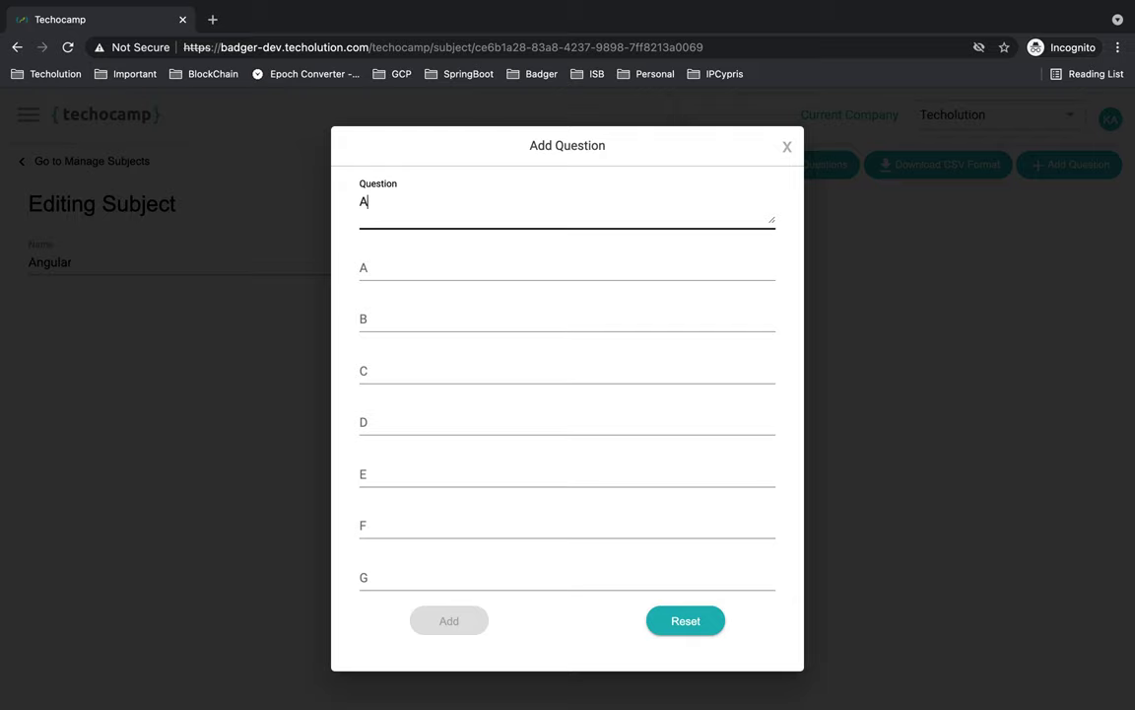
pyautogui.write('ngular is a UI f')
pyautogui.press('BackSpace')
pyautogui.press('BackSpace')
pyautogui.write('fra')
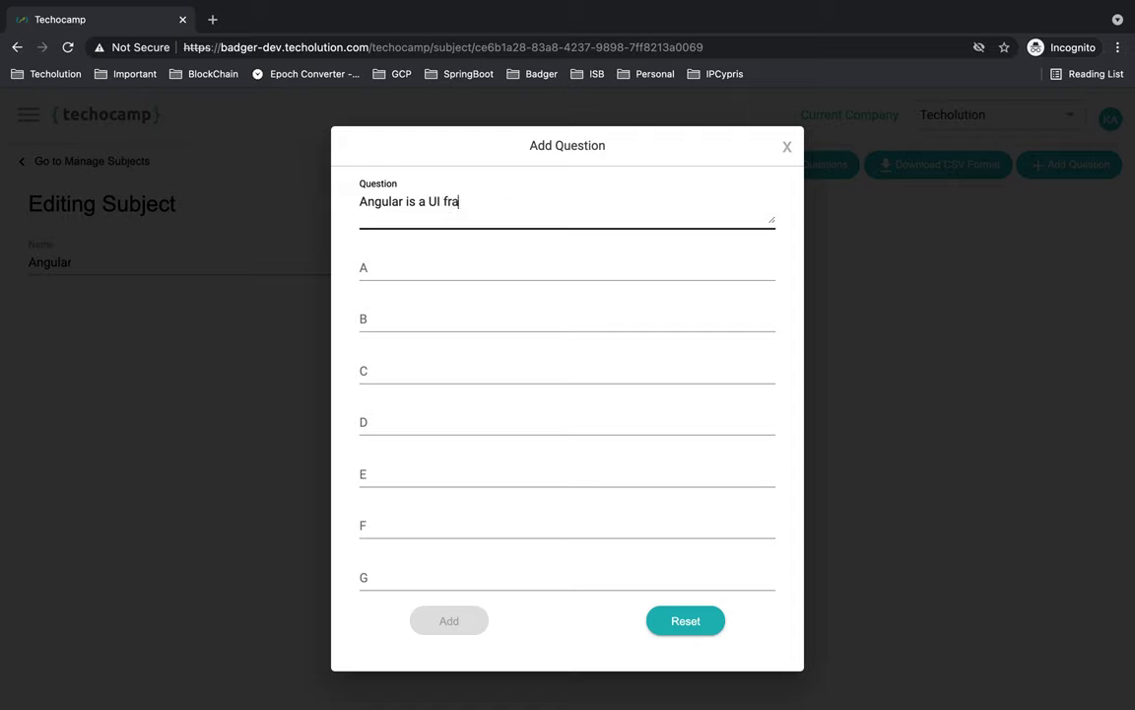
pyautogui.write('mework')
pyautogui.click(426, 202)
pyautogui.press('BackSpace')
pyautogui.press('BackSpace')
pyautogui.write('not a')
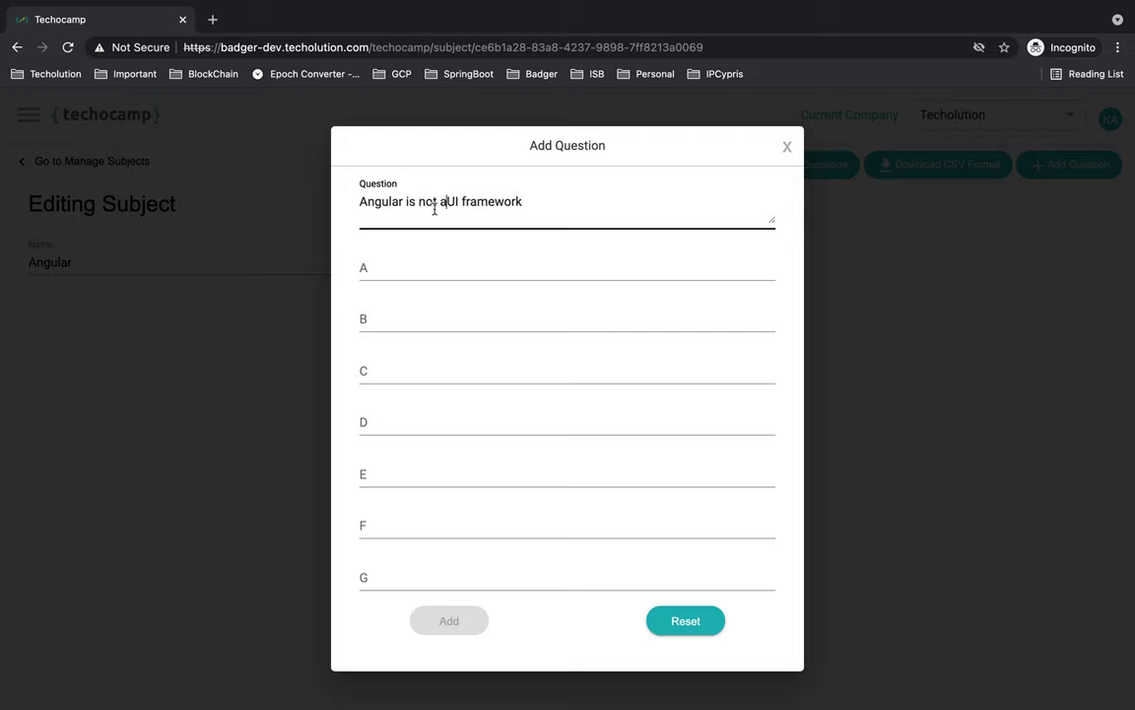
# Enter answers A 'Yes', B 'No', C 'its a UI framework' and D 'other framewor'.
pyautogui.click(406, 279)
pyautogui.write('Yes')
pyautogui.click(386, 333)
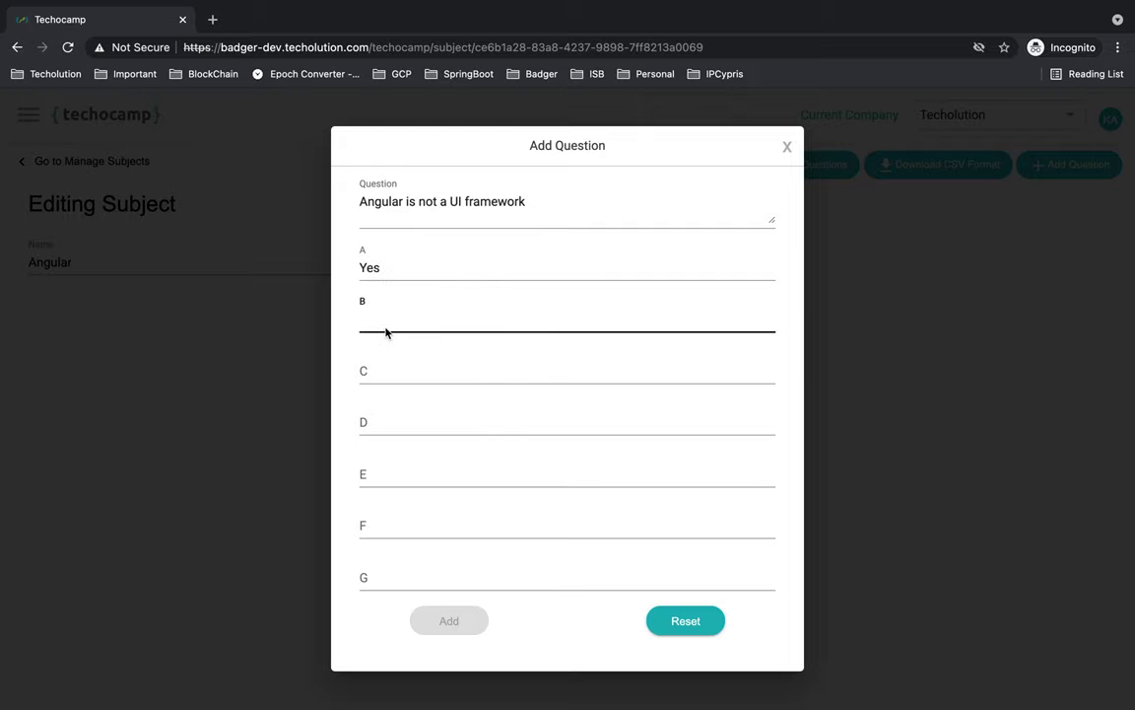
pyautogui.write('No')
pyautogui.click(392, 369)
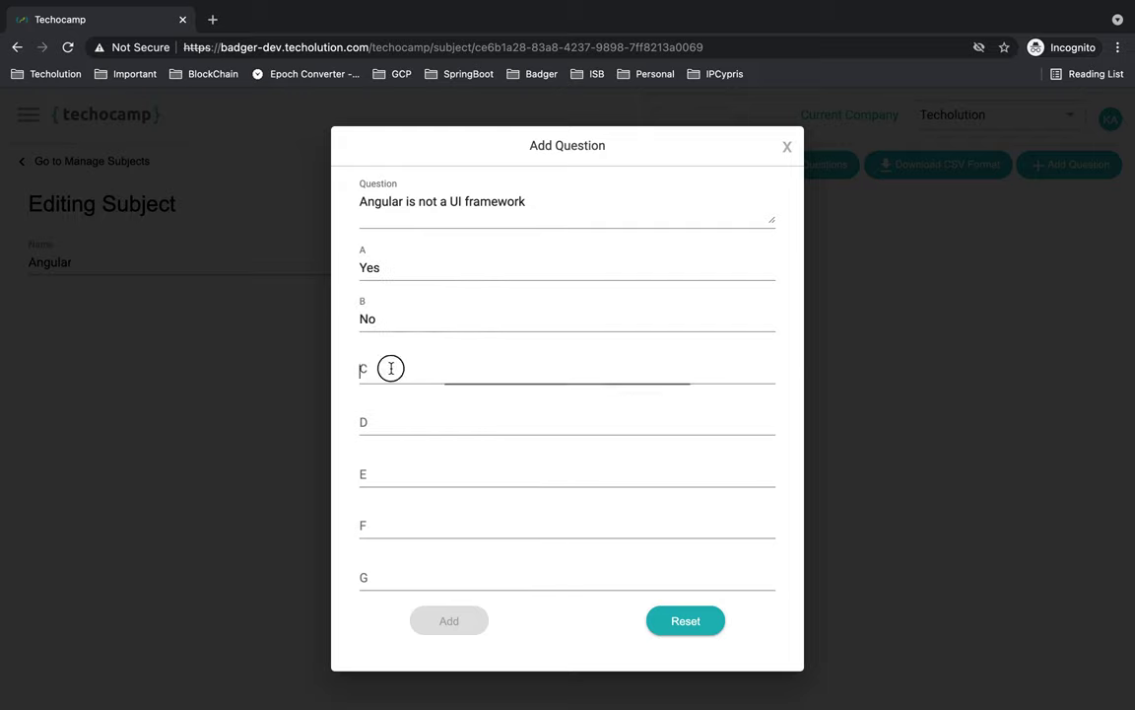
pyautogui.write('its a U')
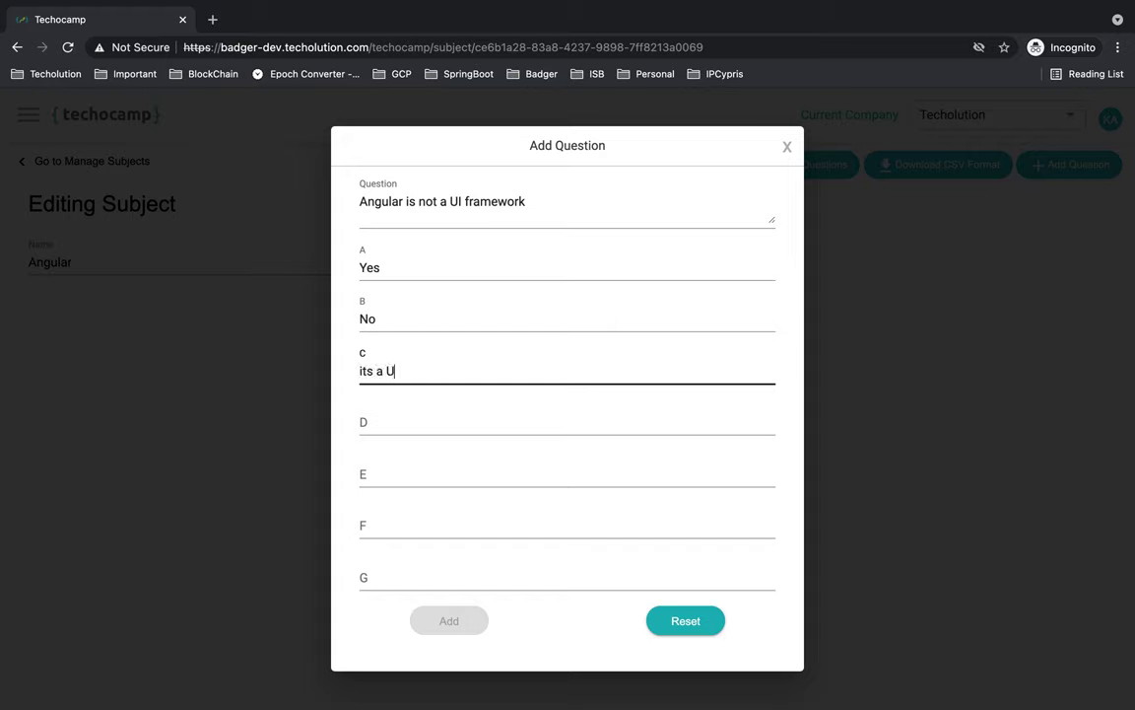
pyautogui.write('I fraem')
pyautogui.press('BackSpace')
pyautogui.press('BackSpace')
pyautogui.write('m')
pyautogui.write('ork')
pyautogui.click(378, 425)
pyautogui.write('not a')
pyautogui.press('BackSpace')
pyautogui.press('BackSpace')
pyautogui.write('o')
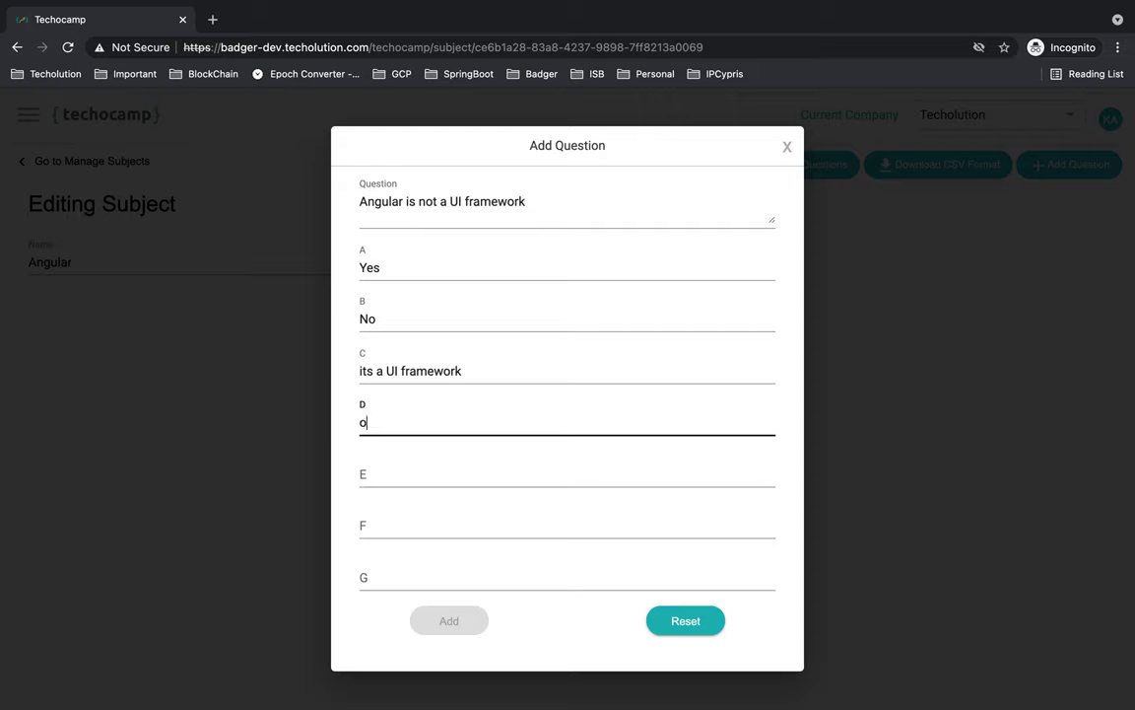
pyautogui.write('ther framework')
# Set the correct option to A and add the question.
pyautogui.scroll(-2, 373, 537)
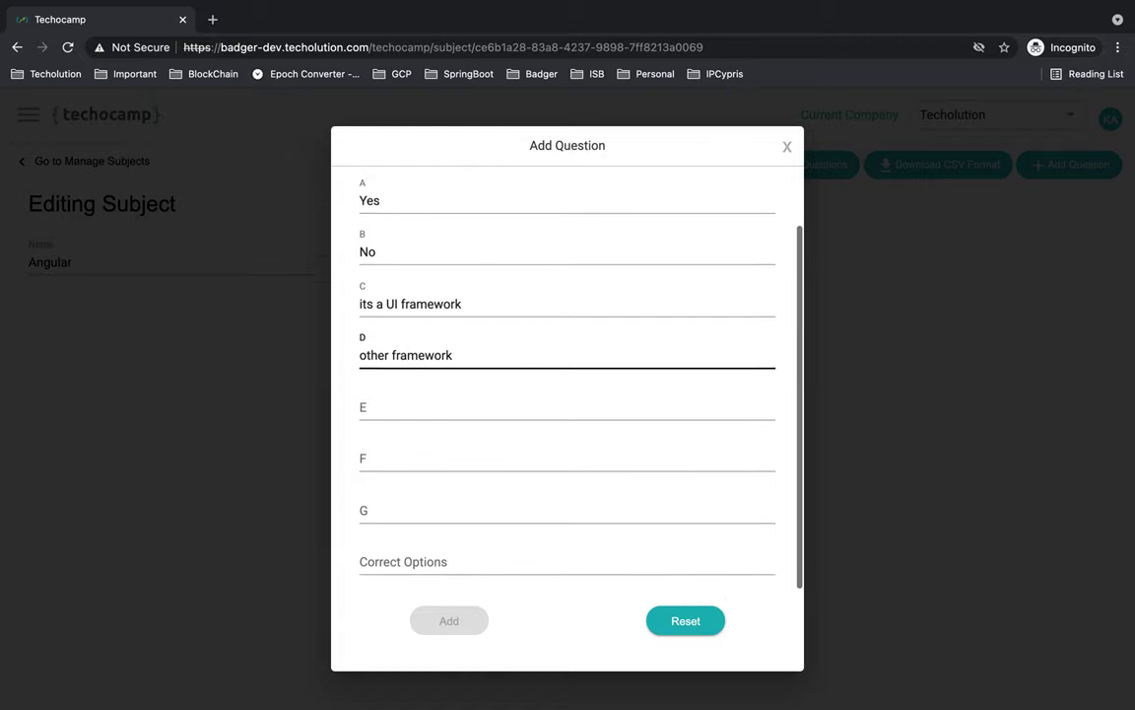
pyautogui.click(373, 537)
pyautogui.scroll(1, 408, 496)
pyautogui.scroll(1, 408, 496)
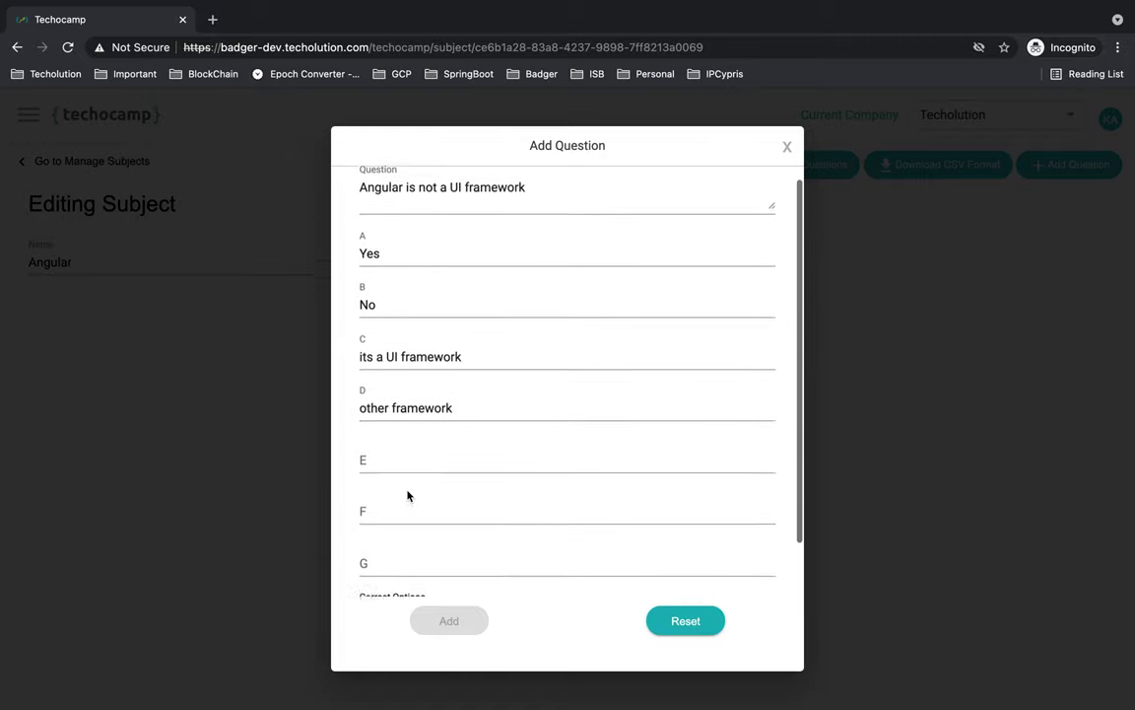
pyautogui.scroll(-2, 408, 496)
pyautogui.write('A')
pyautogui.click(449, 621)
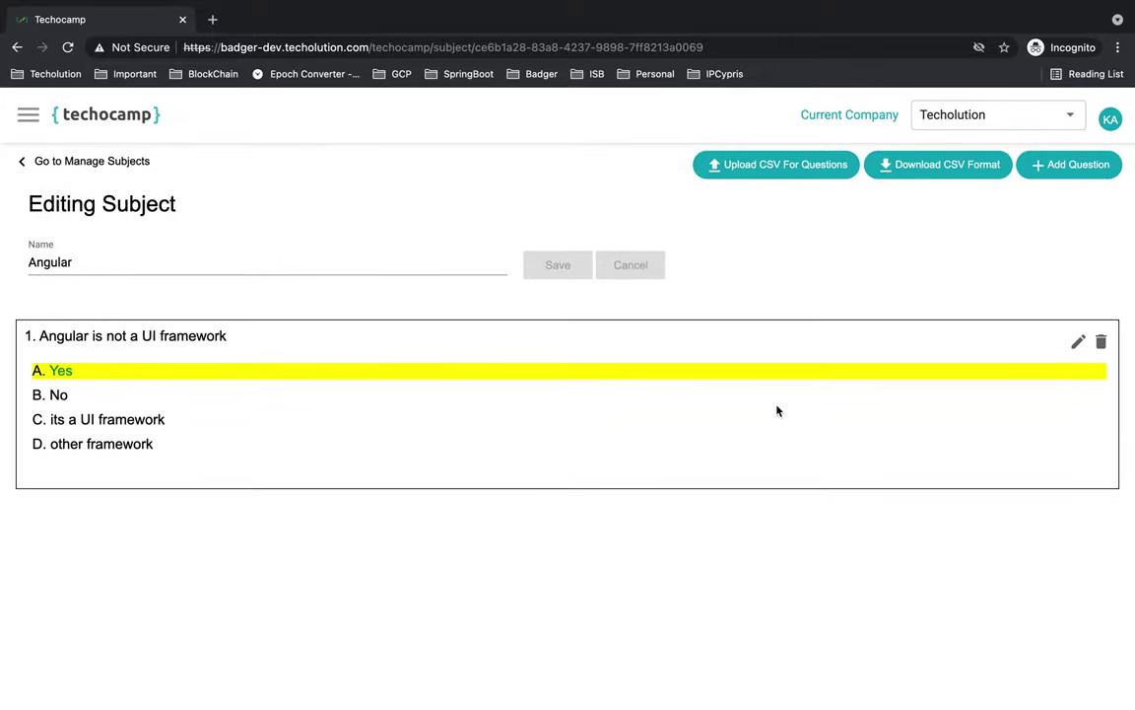
# Change the Angular question's correct option from A to B and save it.
pyautogui.click(1077, 342)
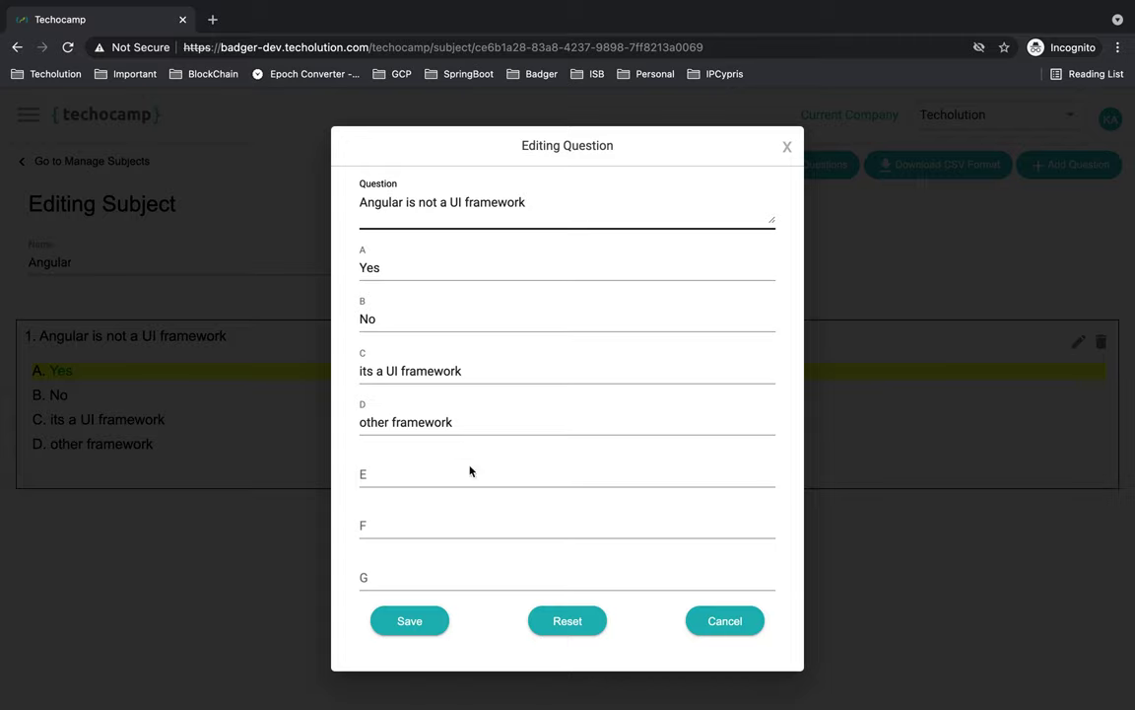
pyautogui.scroll(-2, 385, 571)
pyautogui.click(386, 571)
pyautogui.press('BackSpace')
pyautogui.write('B')
pyautogui.click(410, 623)
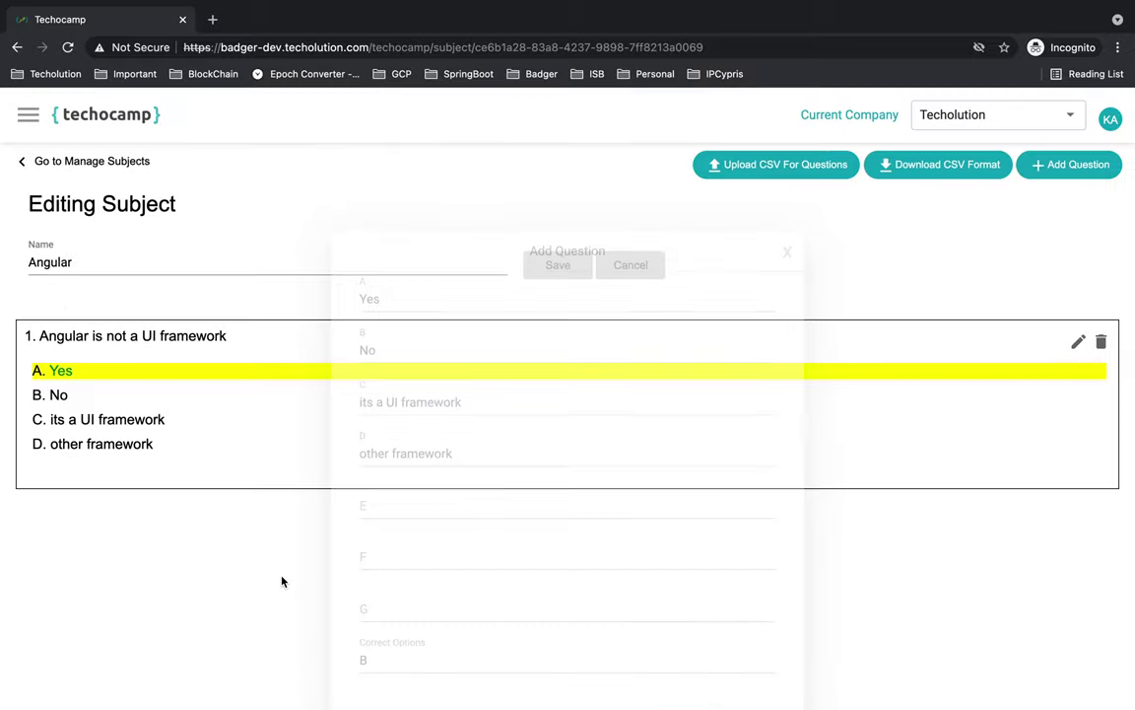
# Go to the Trainings page and select the Spring Boot subject.
pyautogui.click(88, 161)
pyautogui.click(28, 114)
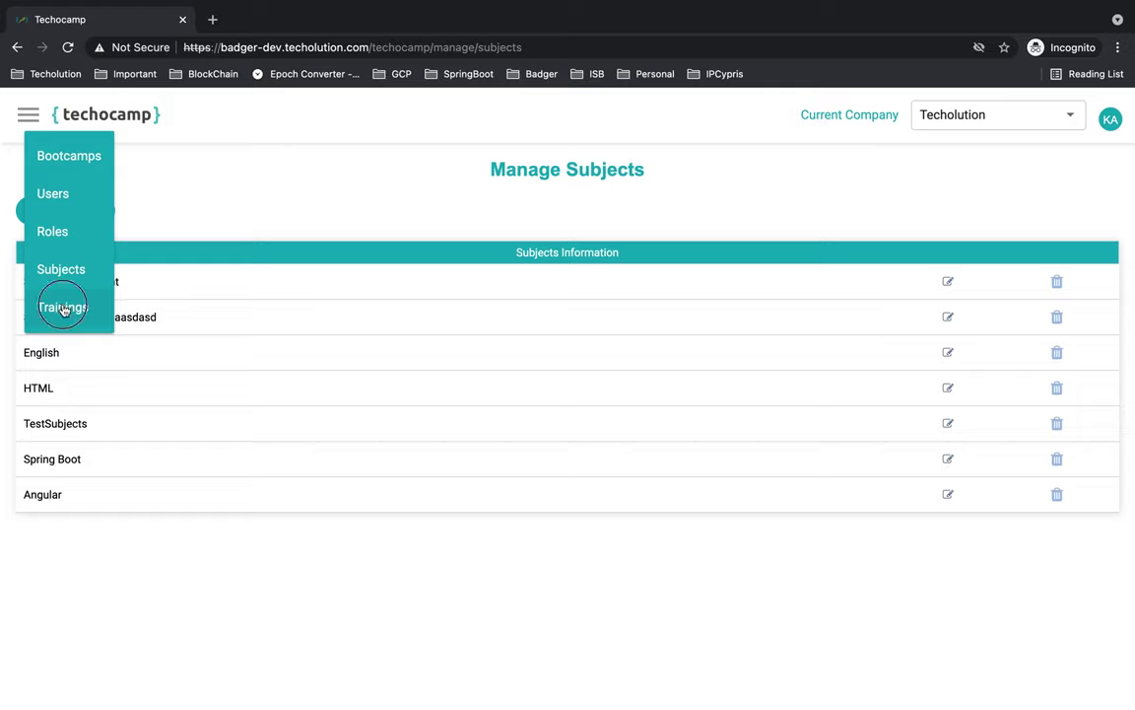
pyautogui.click(62, 304)
pyautogui.click(91, 234)
pyautogui.scroll(-1, 90, 384)
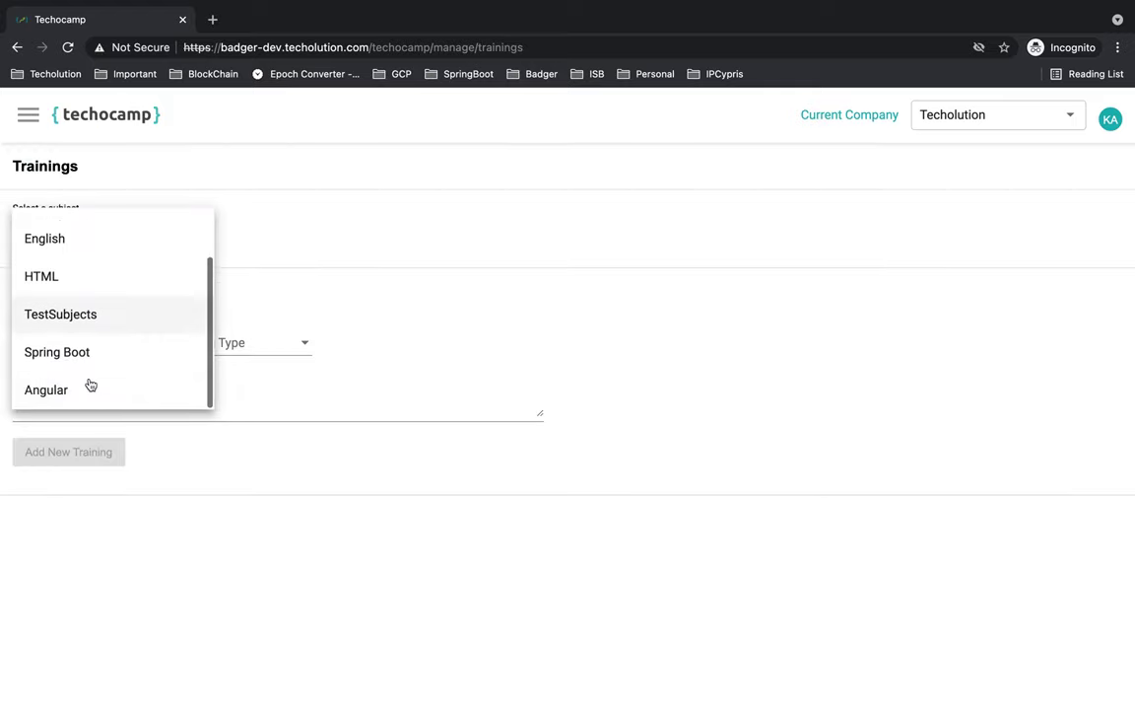
pyautogui.click(89, 360)
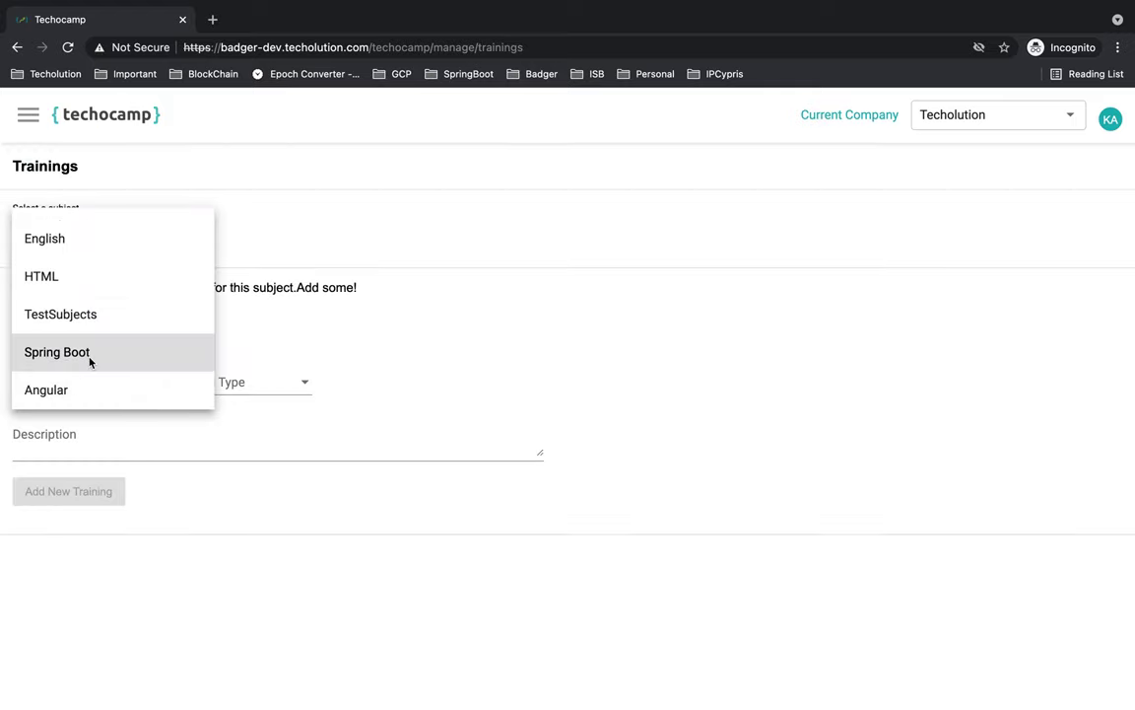
pyautogui.click(100, 375)
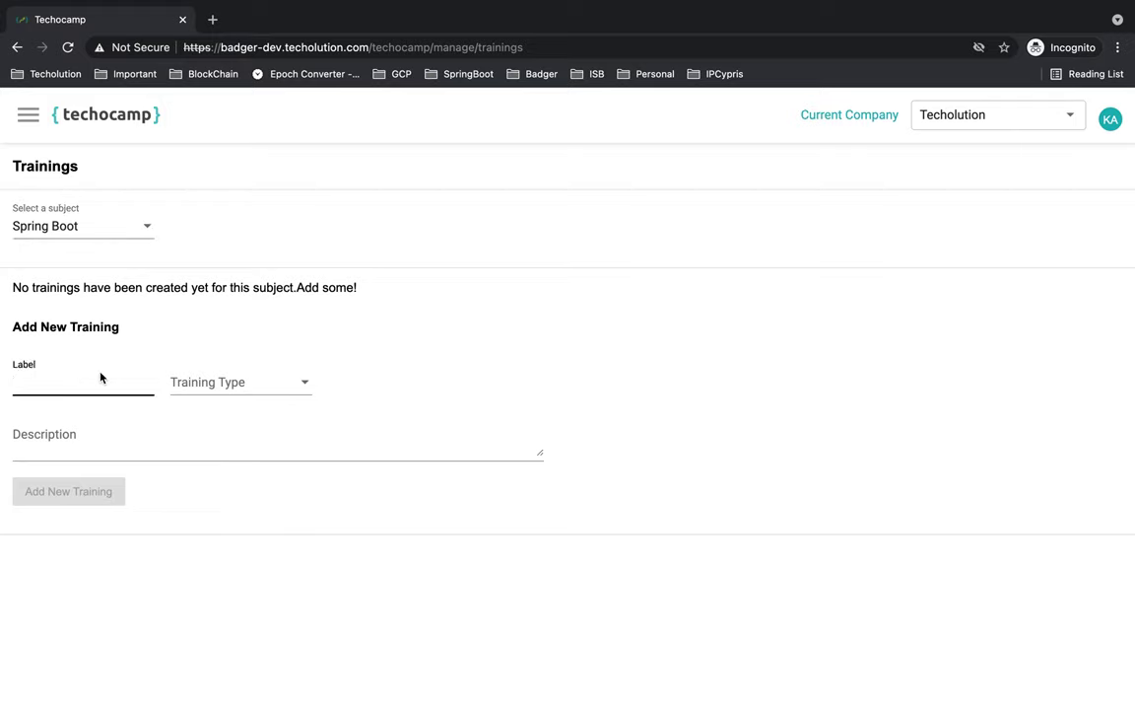
# Enter 'Spring Boot - Intro' as the new training's label.
pyautogui.write('COn')
pyautogui.press('BackSpace')
pyautogui.press('BackSpace')
pyautogui.write('ontert f')
pyautogui.hotkey('ctrl', 'a')
pyautogui.press('BackSpace')
pyautogui.write('SPring Boot - Intro')
pyautogui.click(89, 452)
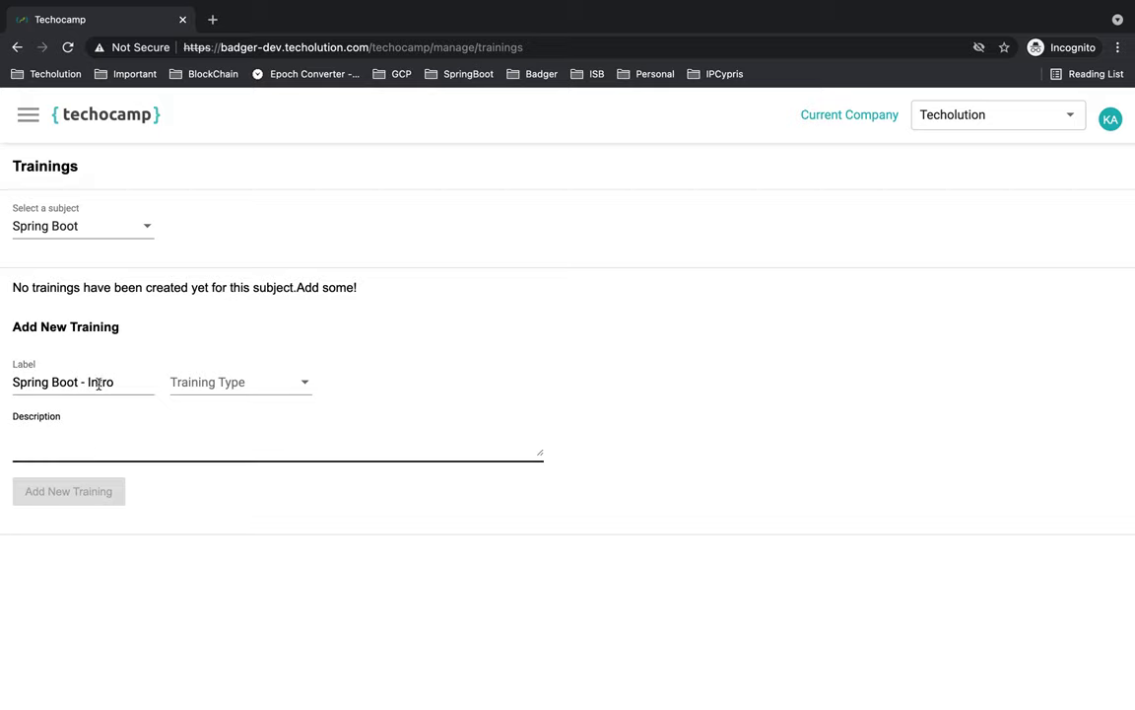
# Set the training description to 'Spring Boot Intro'.
pyautogui.tripleClick(114, 382)
pyautogui.click(66, 451)
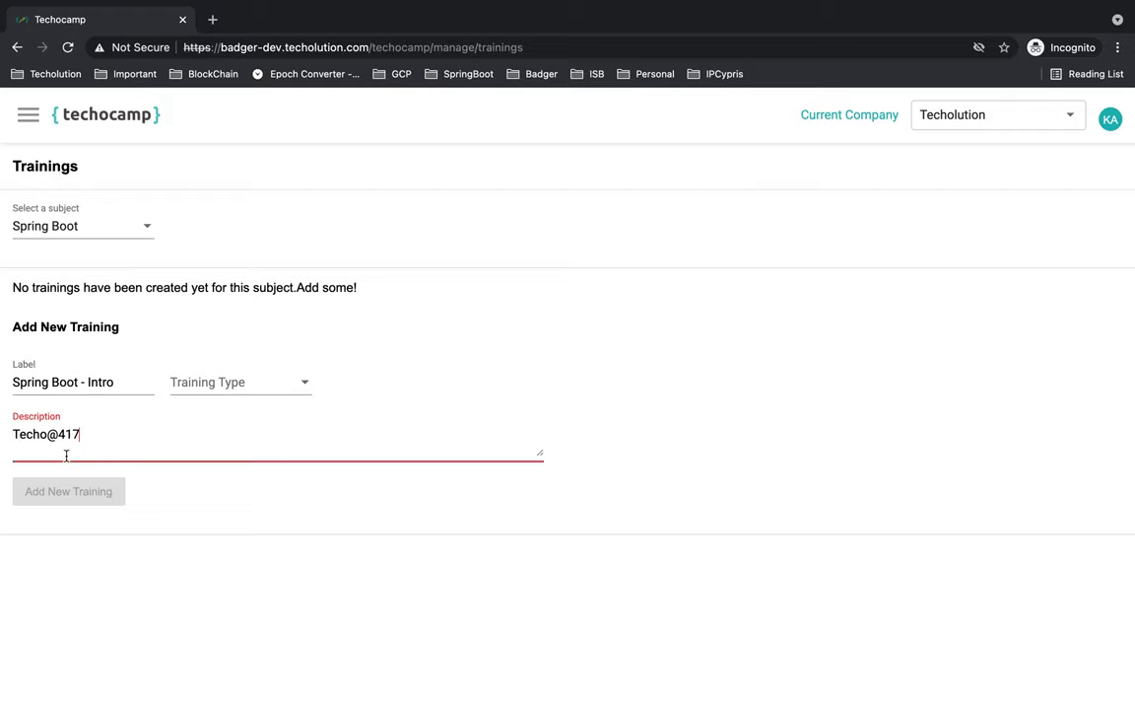
pyautogui.tripleClick(106, 446)
pyautogui.press('BackSpace')
pyautogui.write('Spring ')
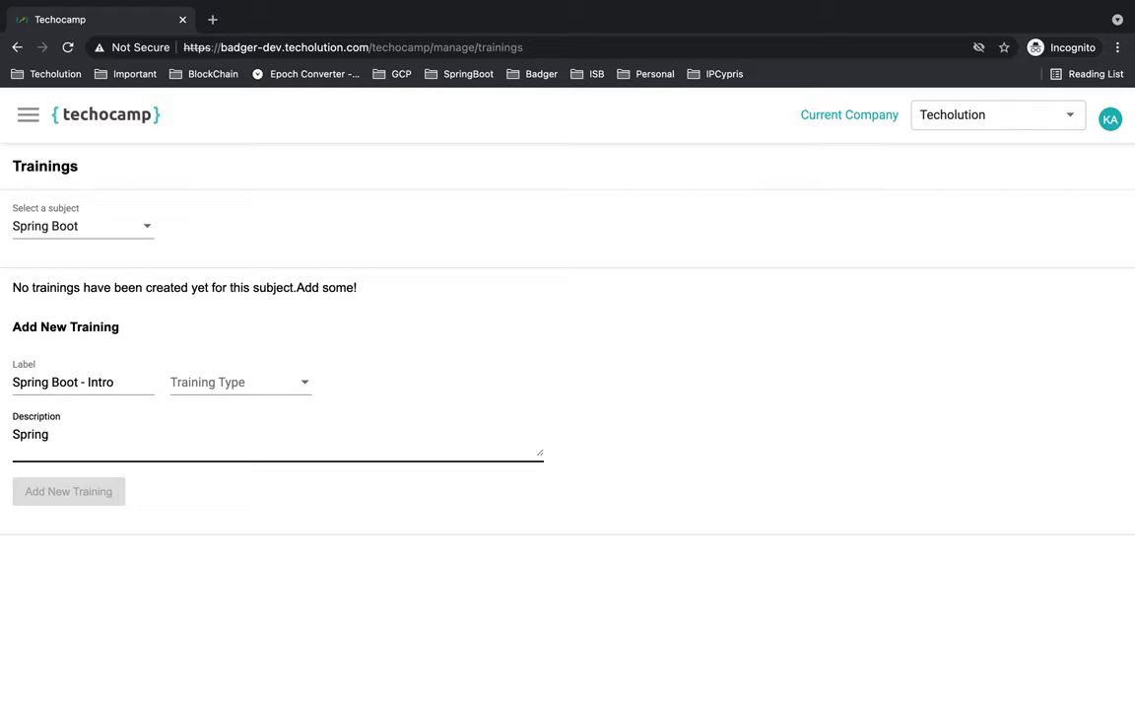
pyautogui.write('Boot Intro')
# Add it as a theory training and save the content 'Add Content for training'.
pyautogui.click(218, 382)
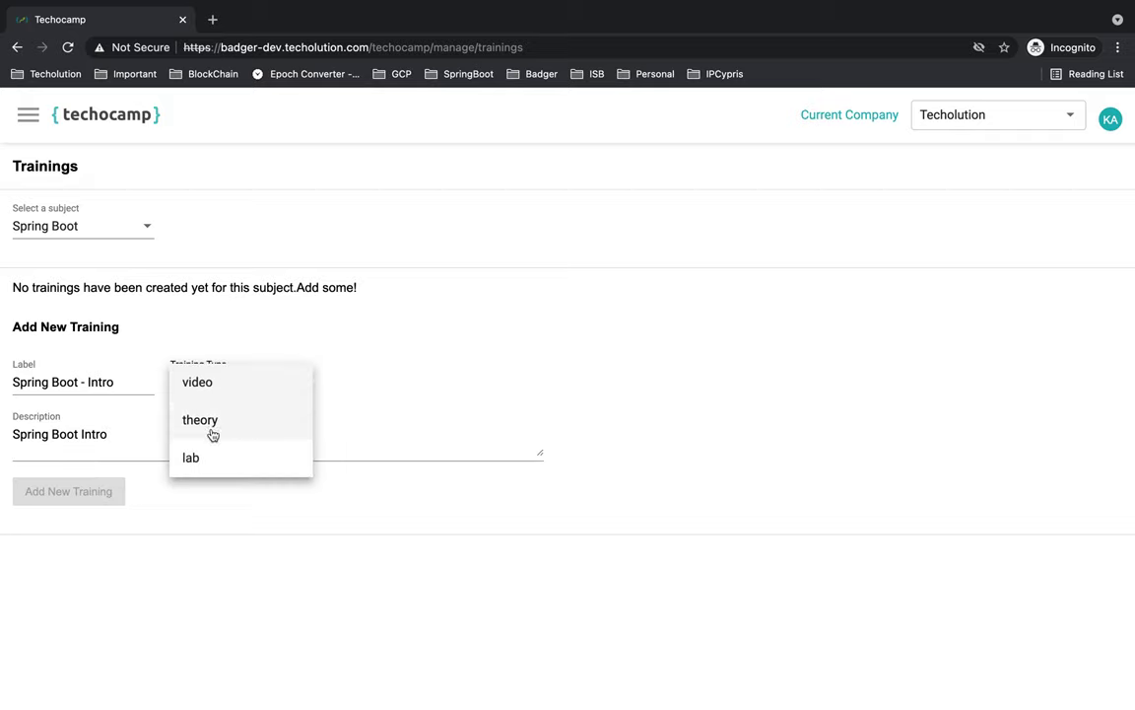
pyautogui.click(218, 422)
pyautogui.click(103, 494)
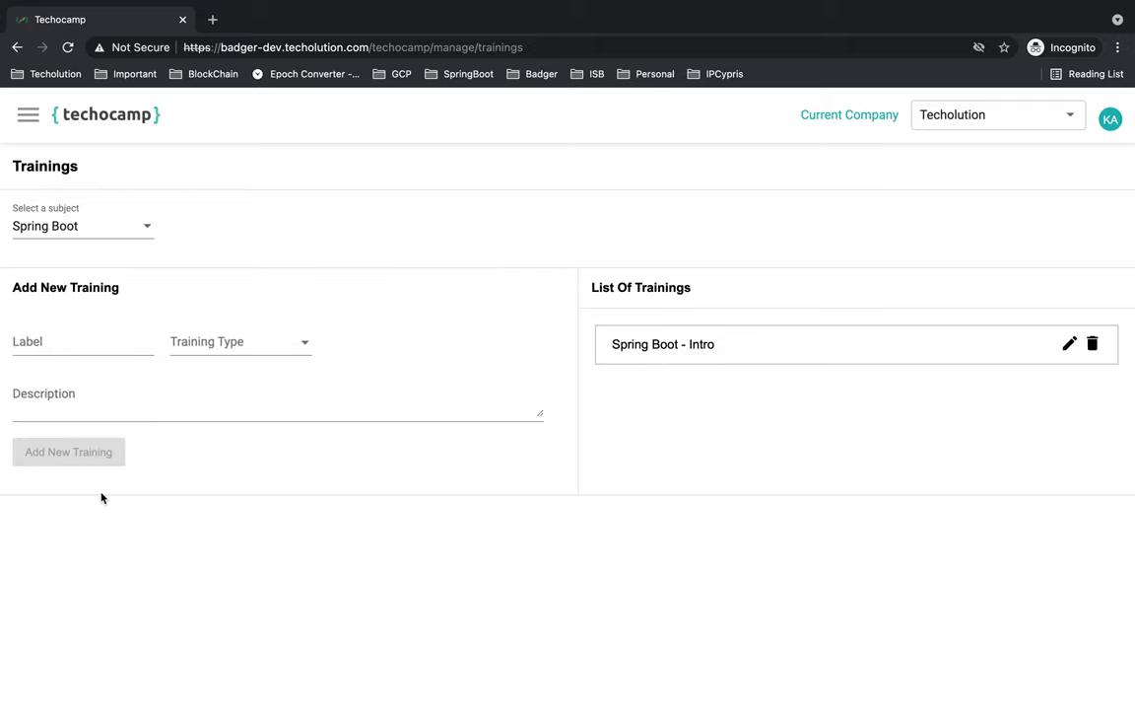
pyautogui.click(1069, 343)
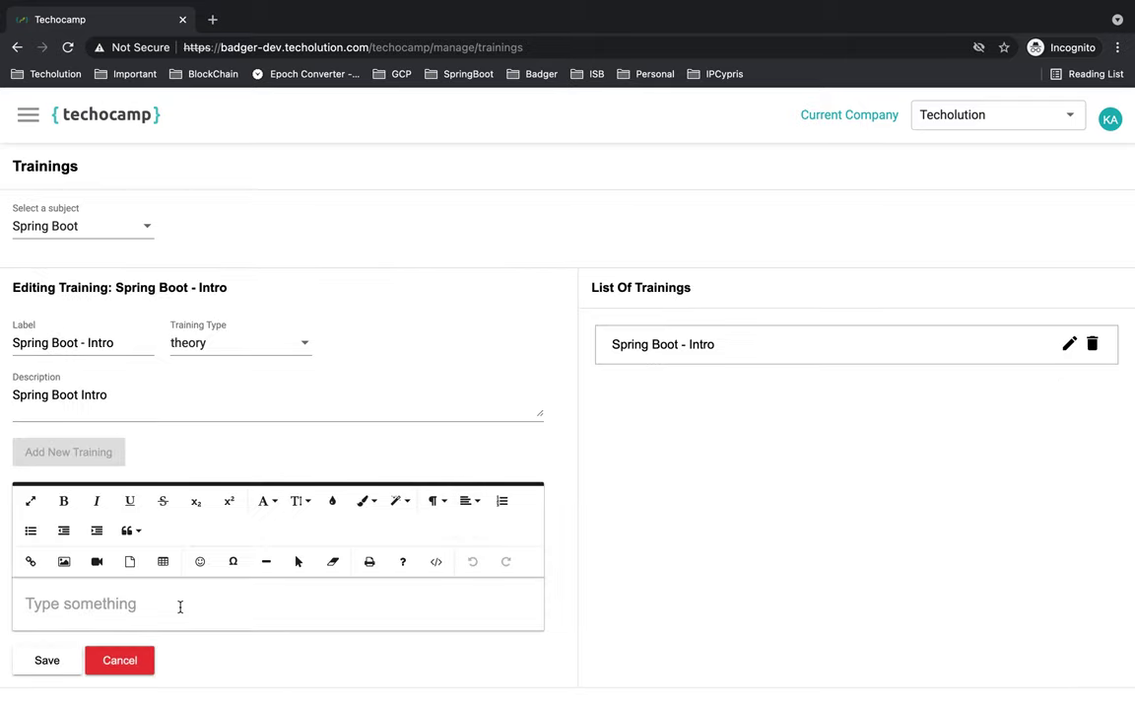
pyautogui.write('A')
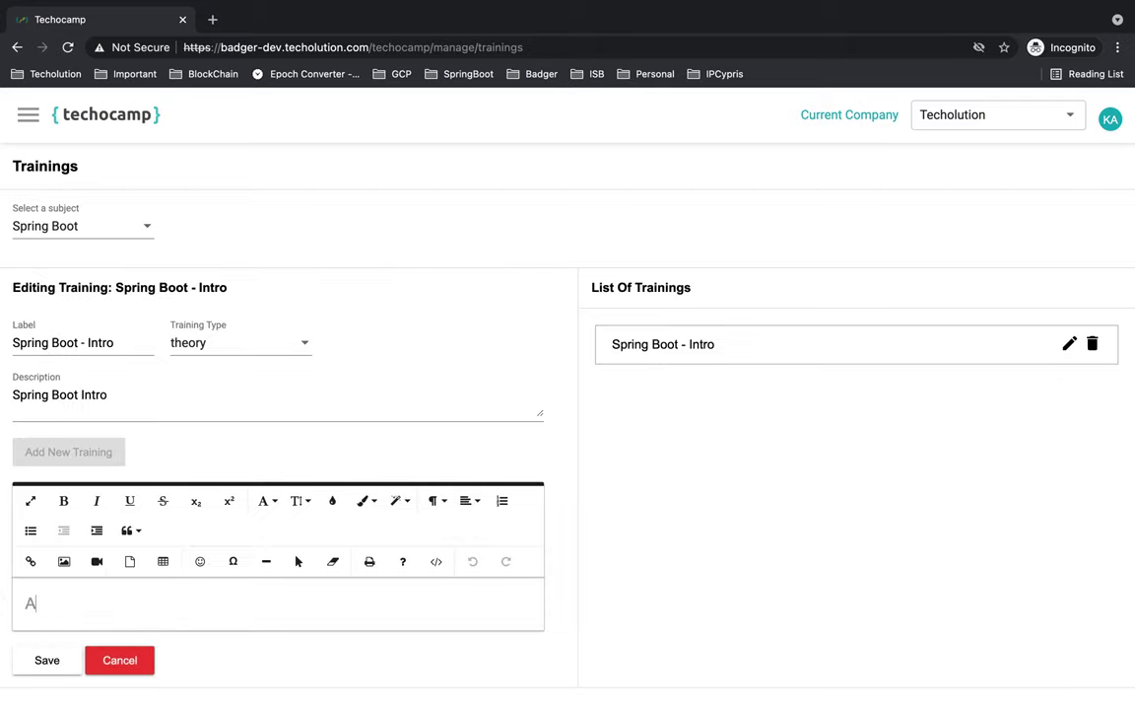
pyautogui.write('dd Content for training')
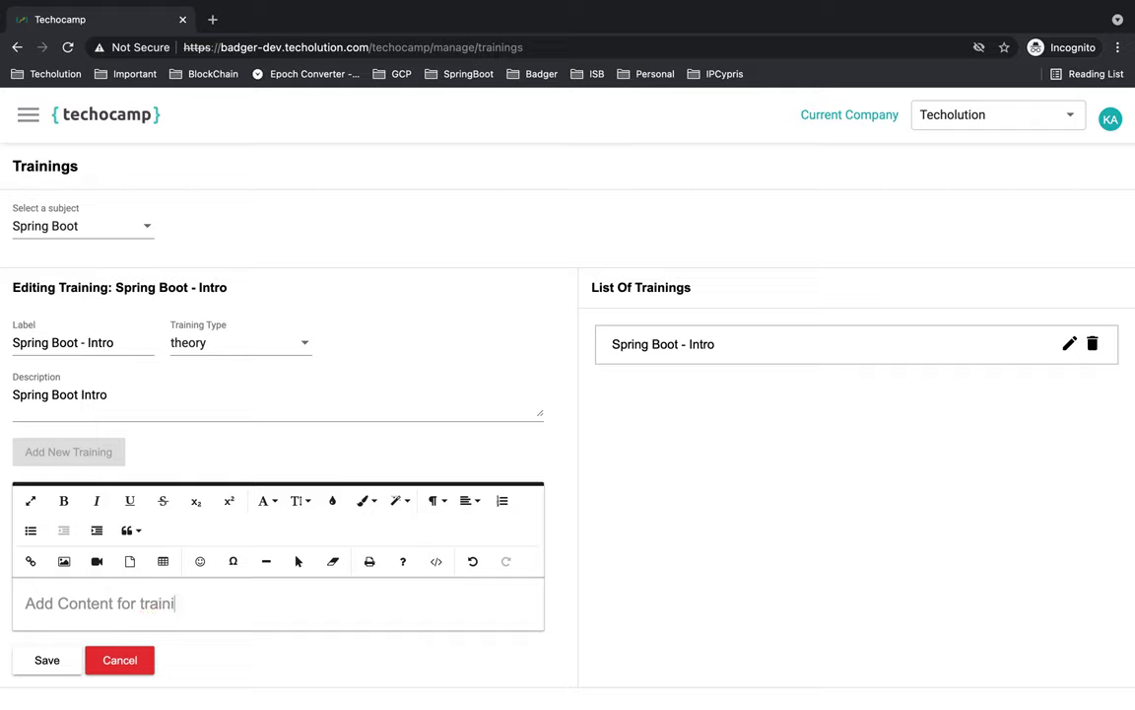
pyautogui.click(48, 660)
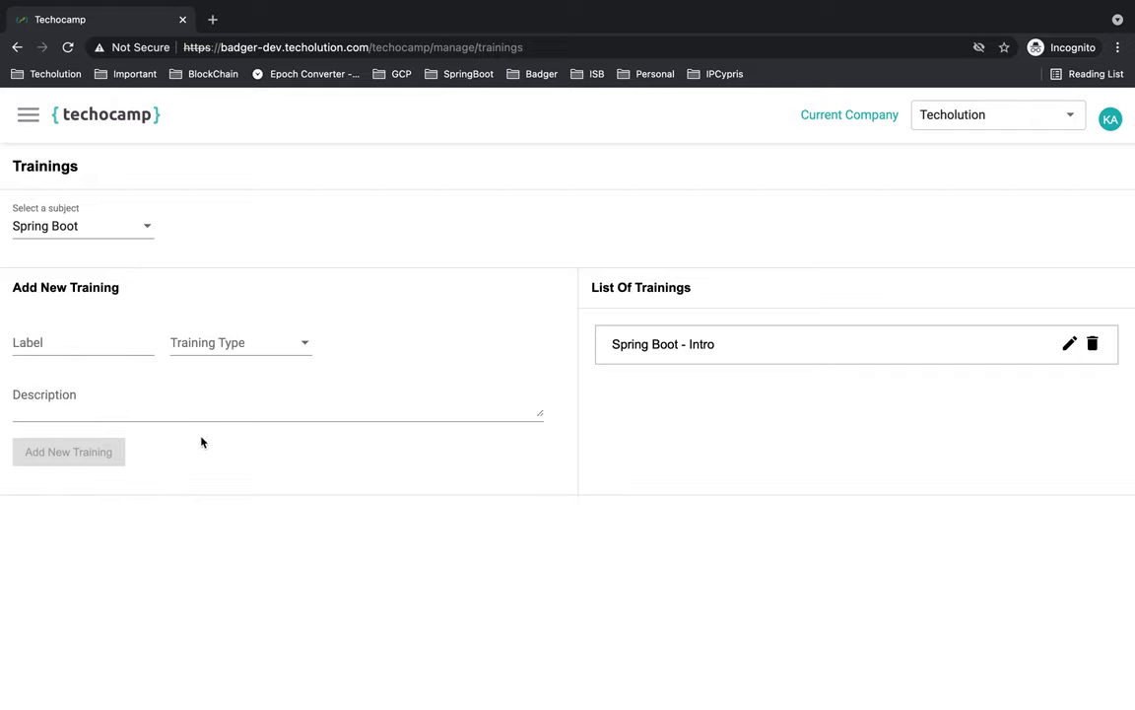
# Enter label 'Spring Boot' and description 'Spring boot Advance Concepts' for a new training.
pyautogui.click(94, 342)
pyautogui.write('Spri')
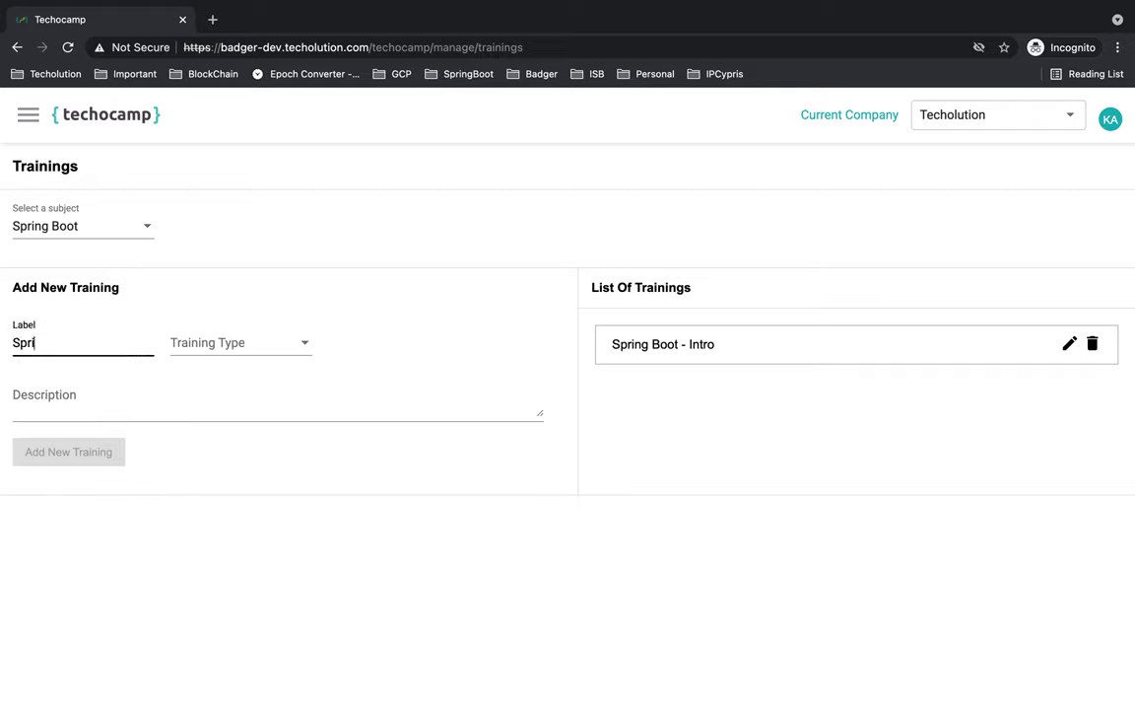
pyautogui.write('ng Boot')
pyautogui.click(70, 409)
pyautogui.write('Spring ')
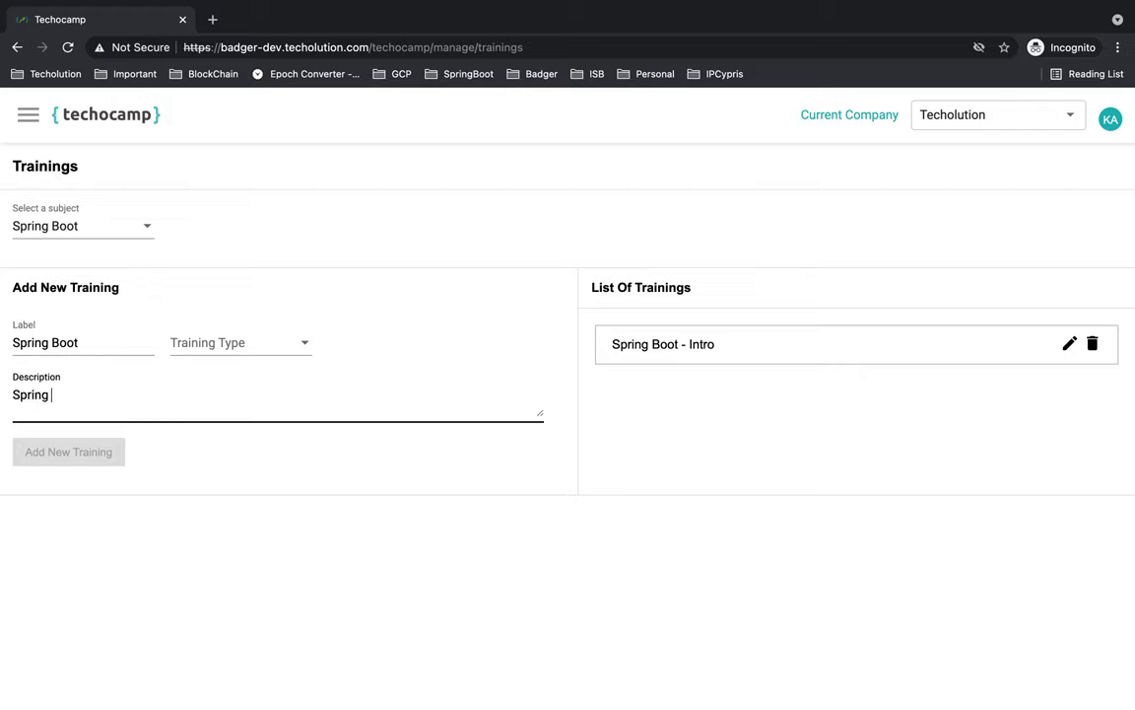
pyautogui.write('boot Advance Tran')
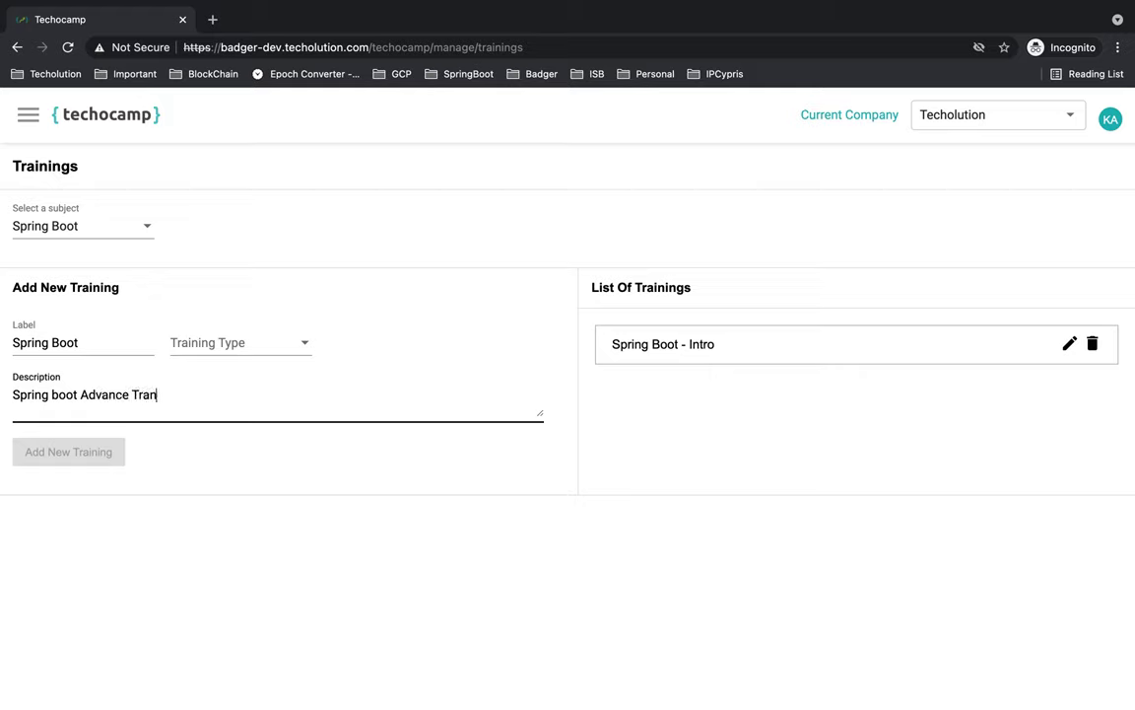
pyautogui.press('BackSpace')
pyautogui.press('BackSpace')
pyautogui.press('BackSpace')
pyautogui.press('BackSpace')
pyautogui.write('Concepts')
# Add it as a video training and save the content 'Add Video here'.
pyautogui.click(192, 345)
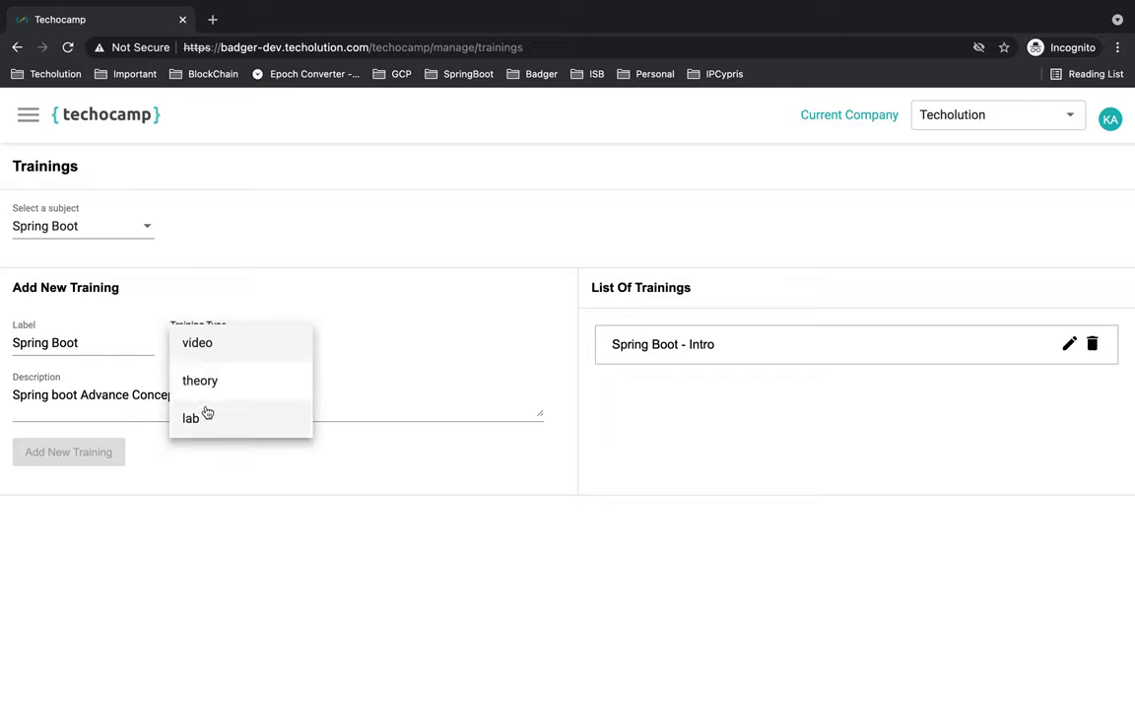
pyautogui.click(220, 344)
pyautogui.click(108, 454)
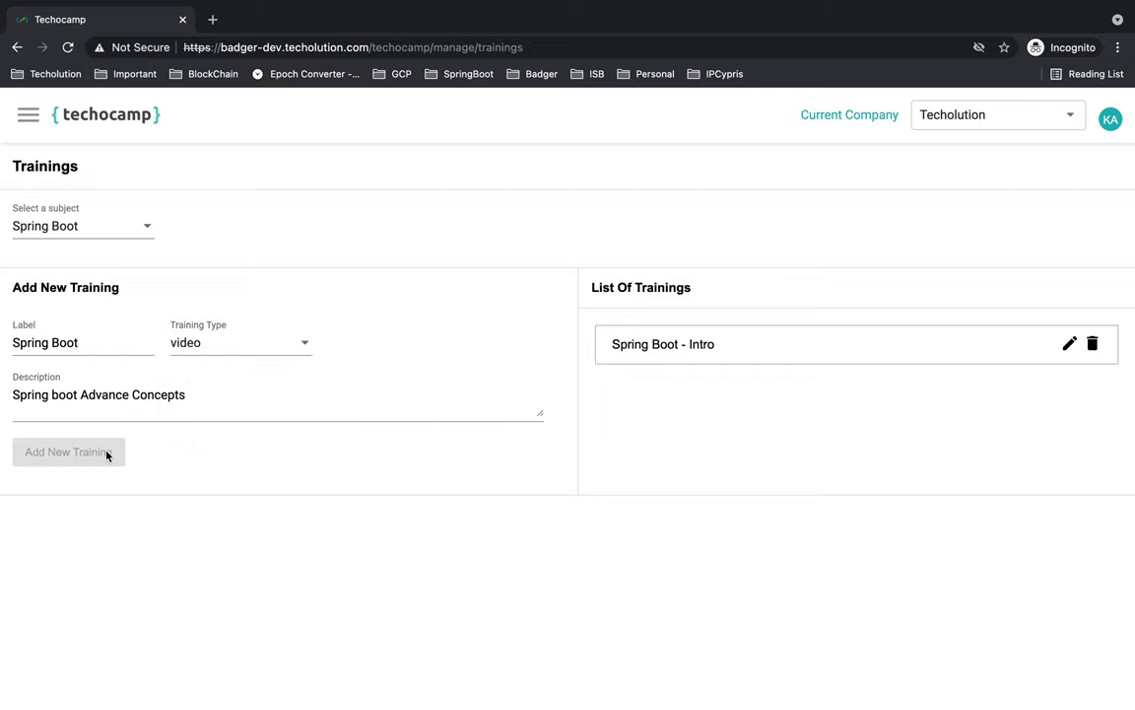
pyautogui.click(1070, 405)
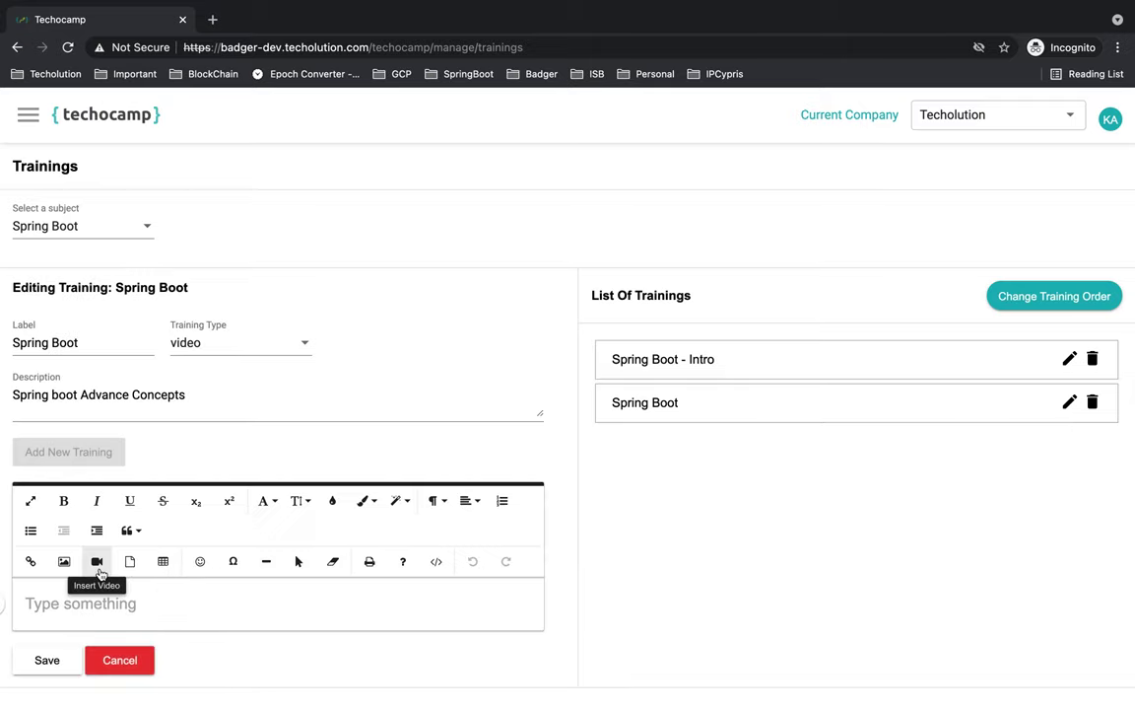
pyautogui.click(145, 603)
pyautogui.write('Add Video here')
pyautogui.click(97, 562)
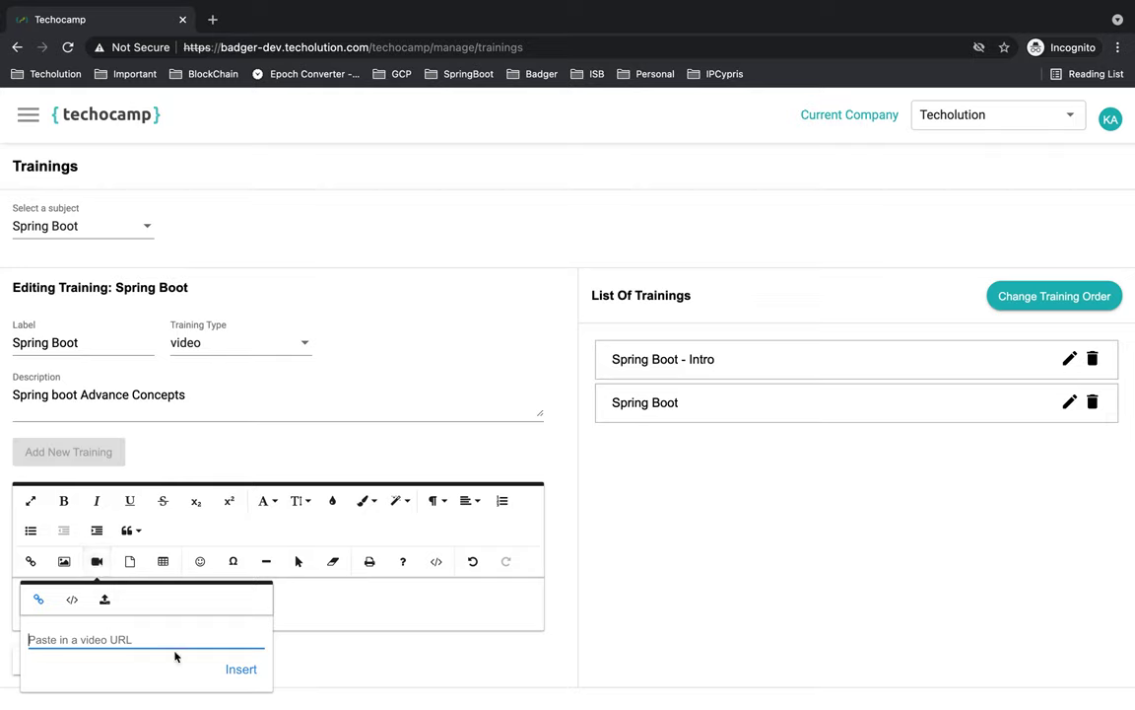
pyautogui.click(347, 616)
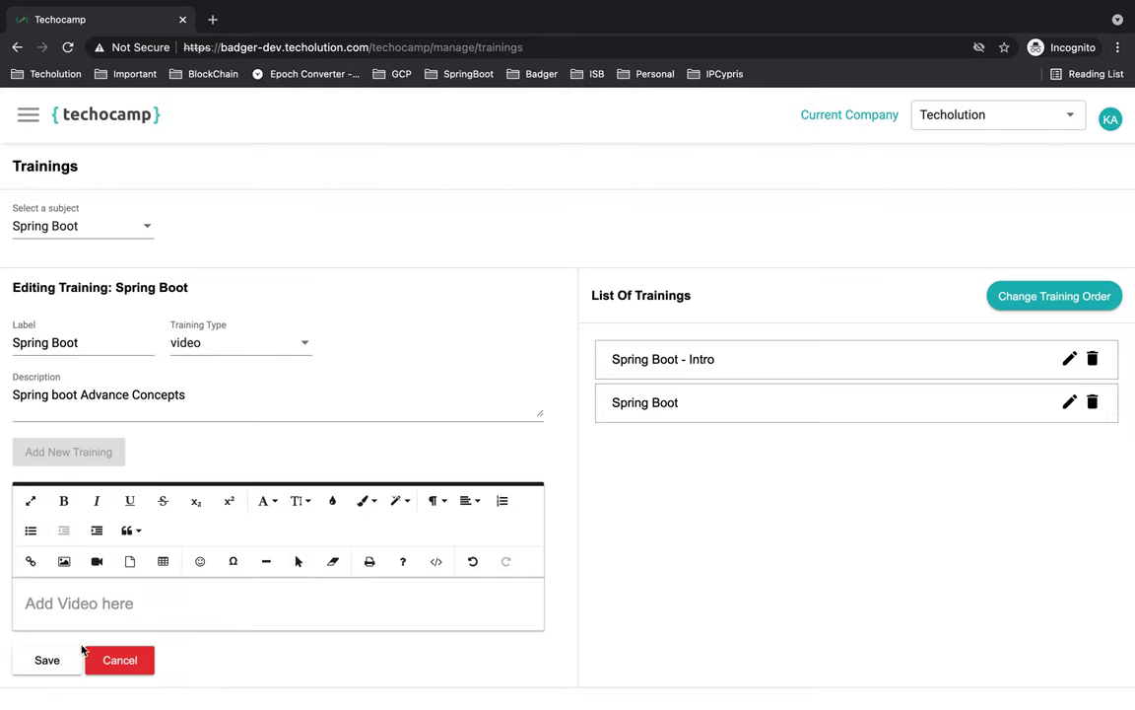
pyautogui.click(49, 663)
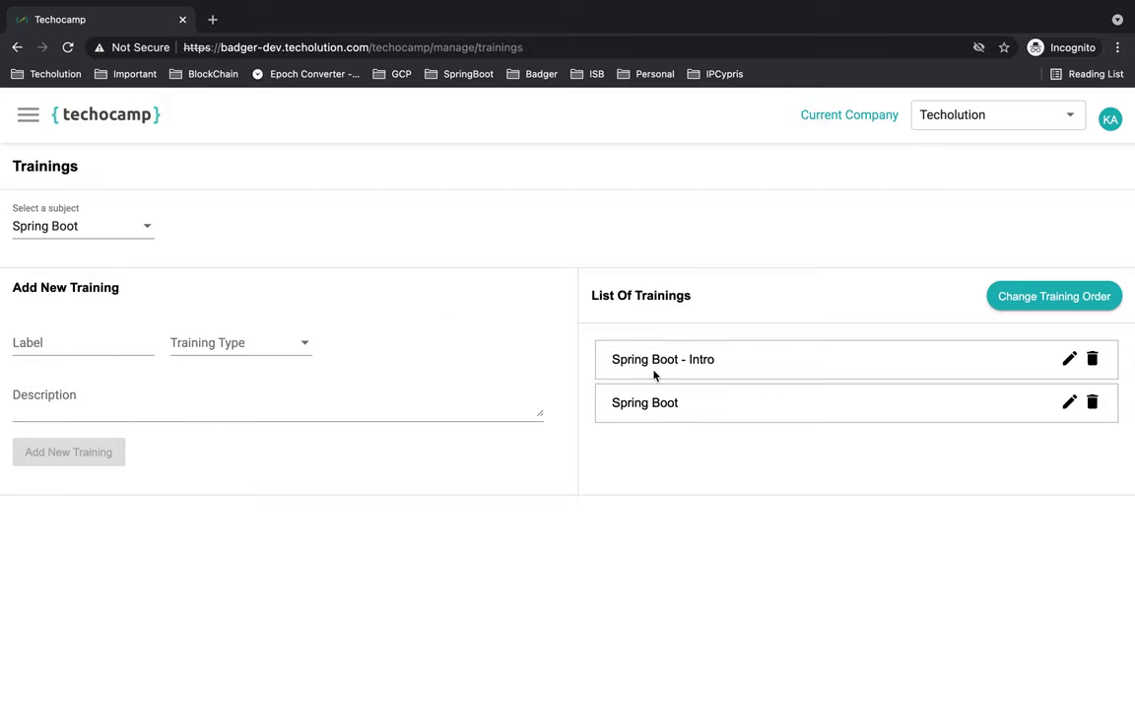
# Try reordering the Spring Boot trainings, then cancel to keep the original order.
pyautogui.click(1056, 309)
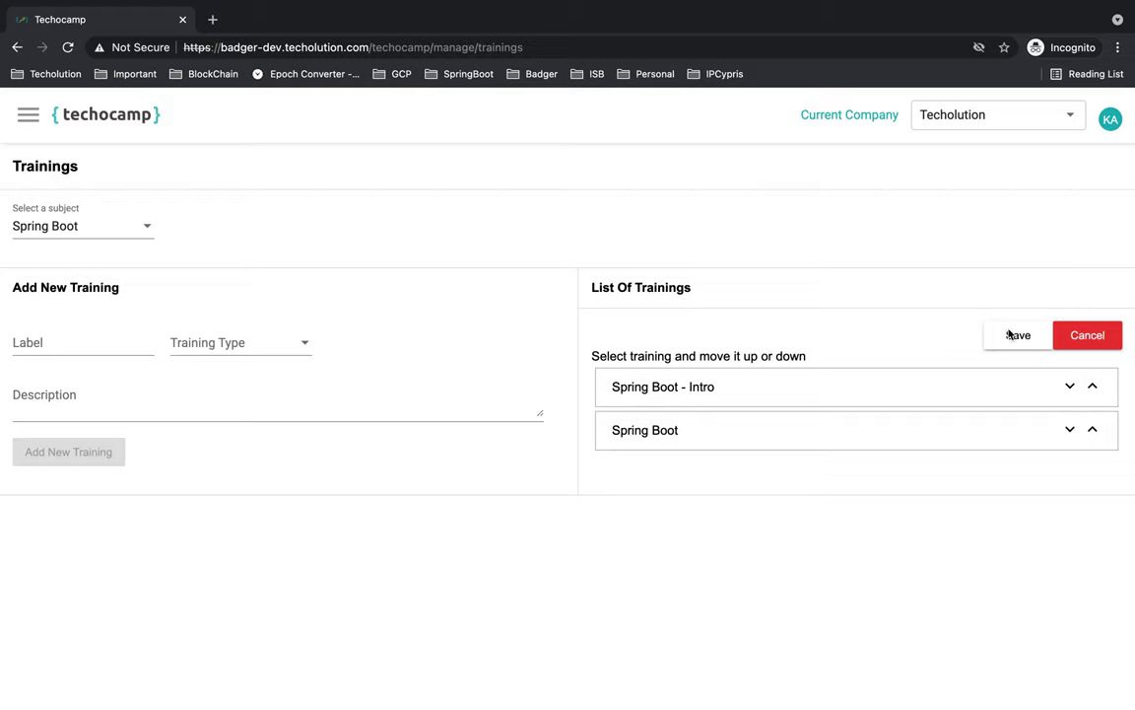
pyautogui.moveTo(767, 430); pyautogui.dragTo(763, 381)
pyautogui.click(763, 380)
pyautogui.click(1094, 428)
pyautogui.click(1069, 388)
pyautogui.click(1059, 340)
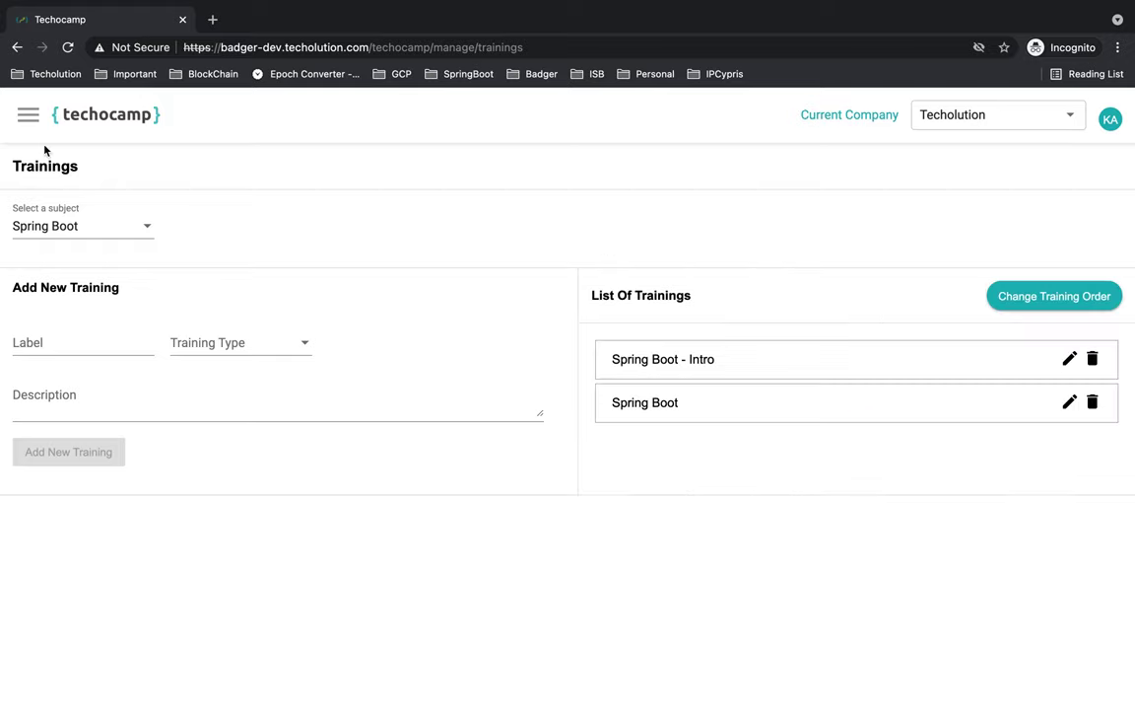
# Return to the Trainings page and select the Angular subject.
pyautogui.click(29, 121)
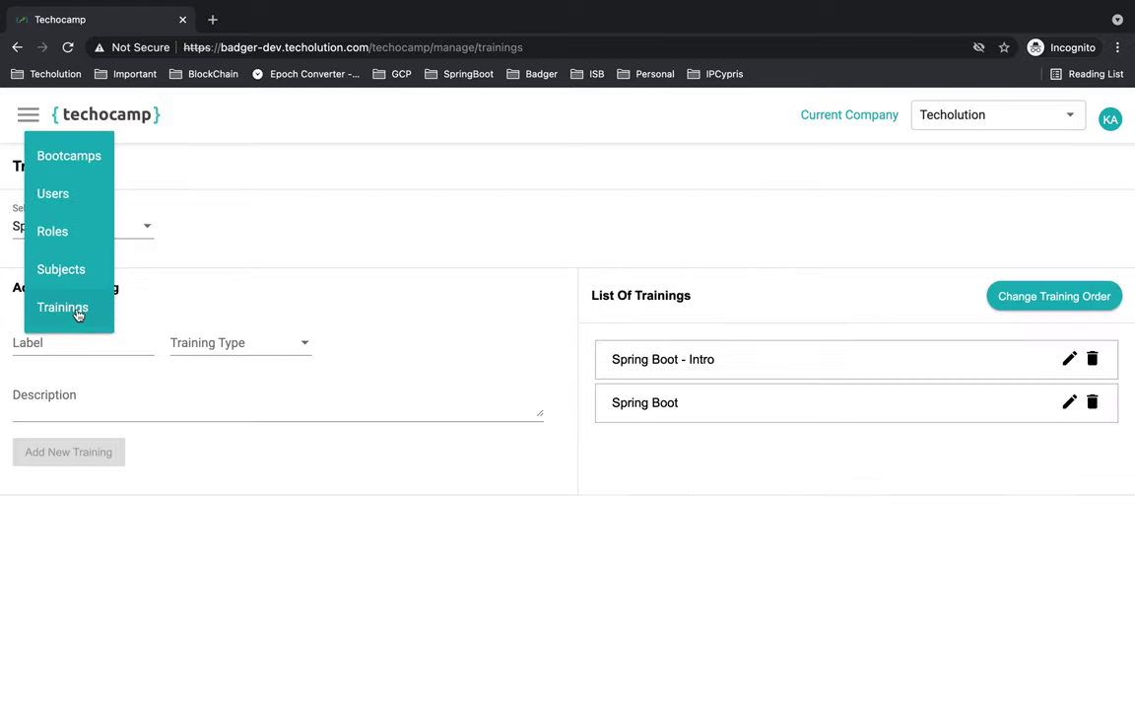
pyautogui.click(212, 222)
pyautogui.click(116, 228)
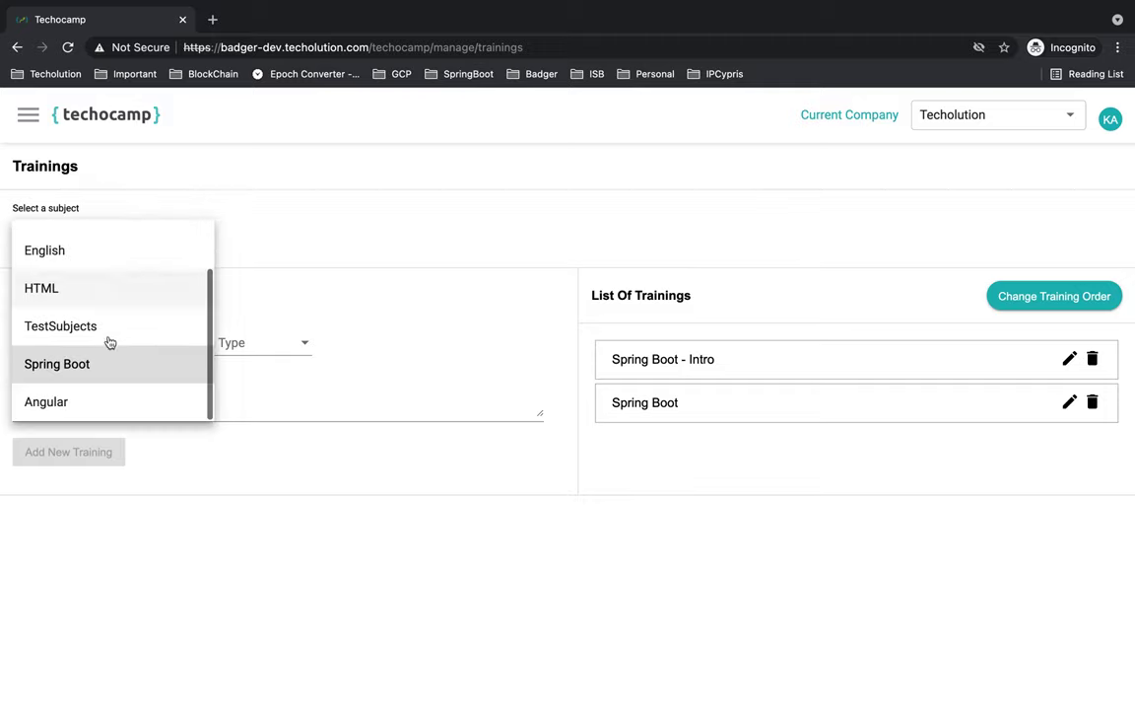
pyautogui.click(84, 400)
# Add a theory training labelled and described 'Angular Intro'.
pyautogui.click(50, 383)
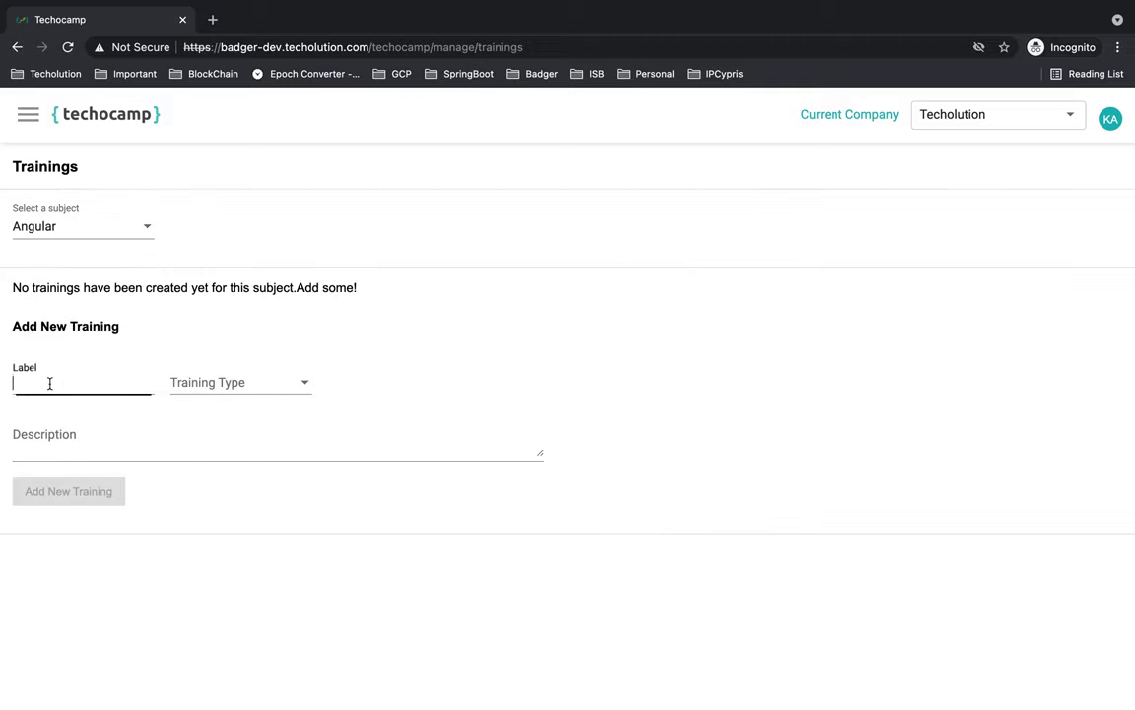
pyautogui.write('Angula')
pyautogui.write('t l')
pyautogui.press('BackSpace')
pyautogui.press('BackSpace')
pyautogui.click(223, 383)
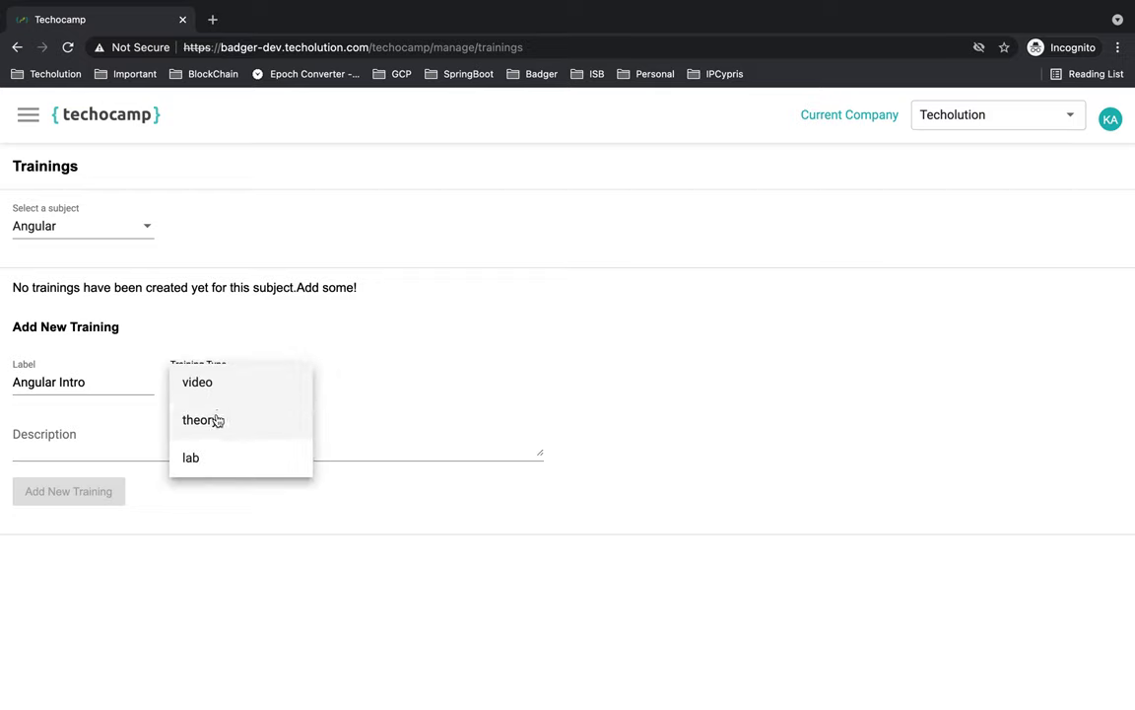
pyautogui.click(218, 422)
pyautogui.click(141, 448)
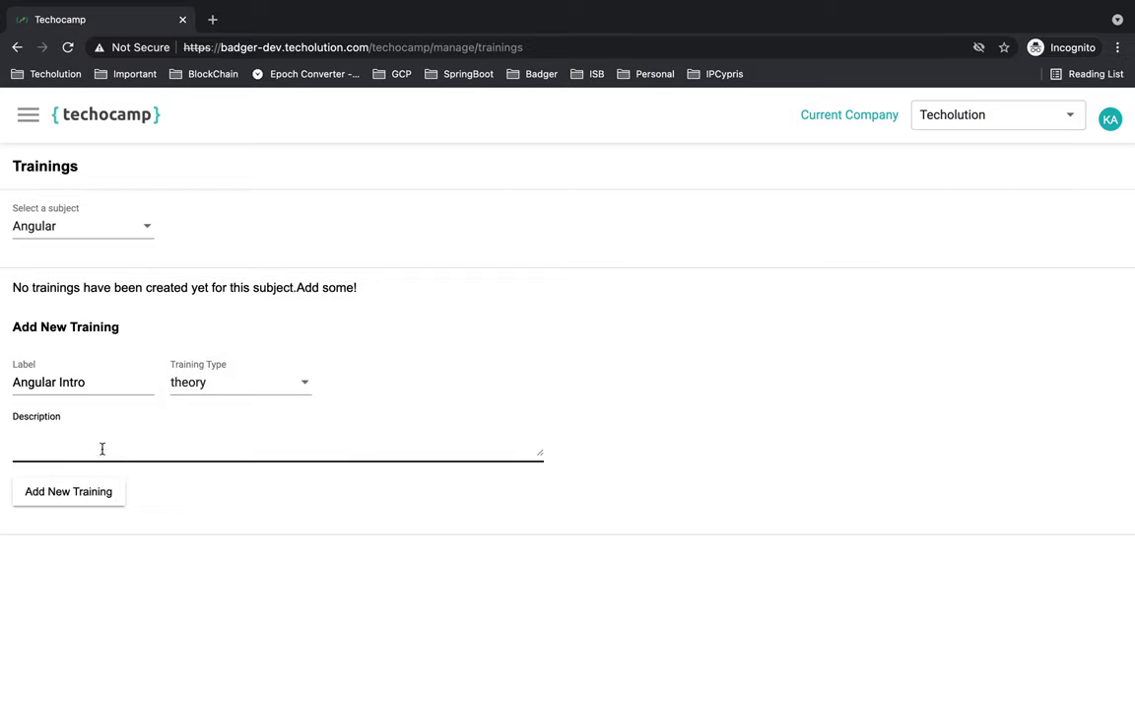
pyautogui.tripleClick(93, 387)
pyautogui.click(57, 451)
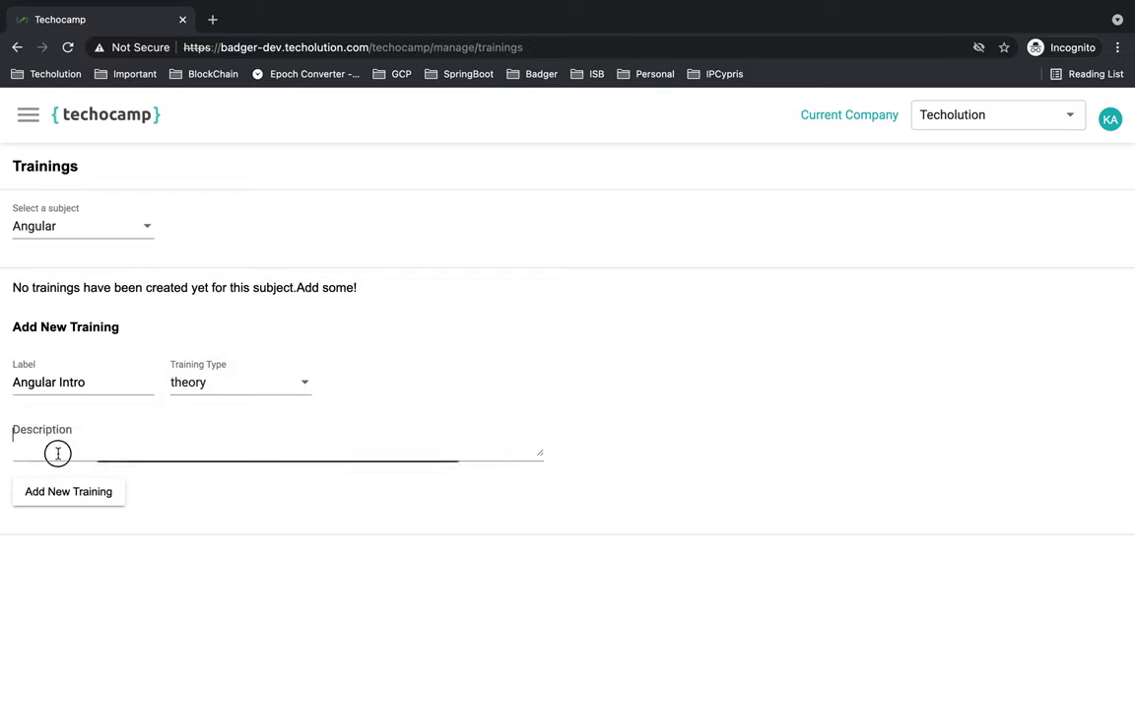
pyautogui.write('Angulat')
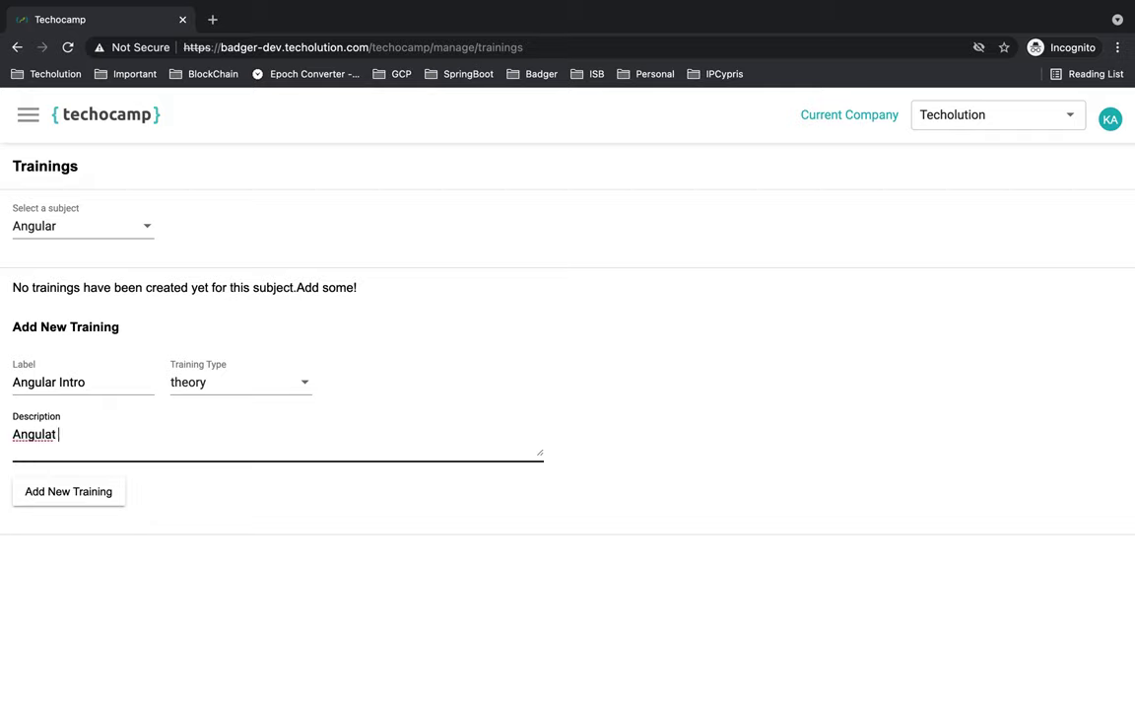
pyautogui.press('BackSpace')
pyautogui.write('Intro')
pyautogui.click(74, 495)
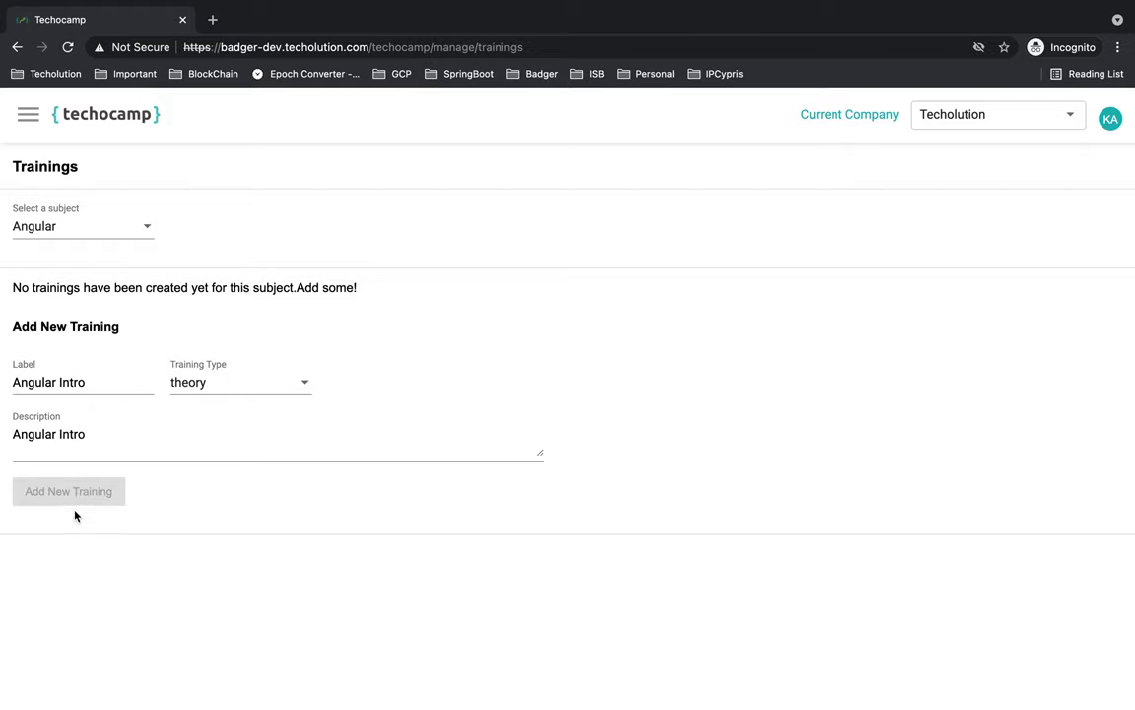
# Give the Angular Intro training bold content text and save it.
pyautogui.click(1068, 345)
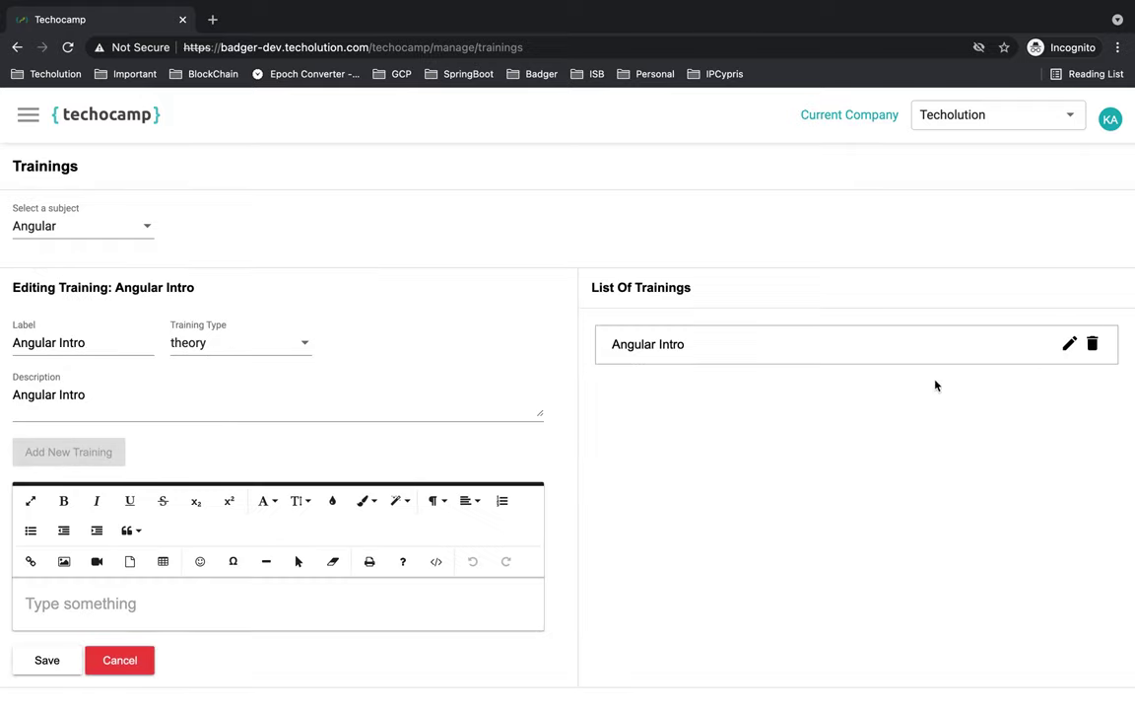
pyautogui.write('Add')
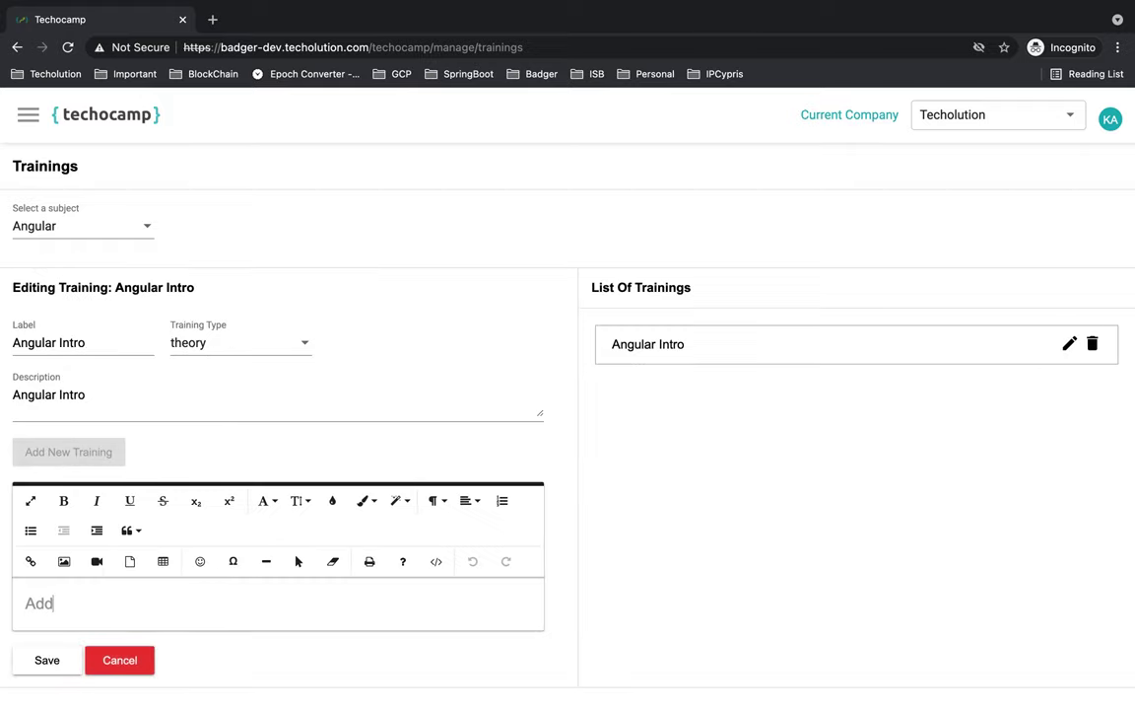
pyautogui.write(' Content 0')
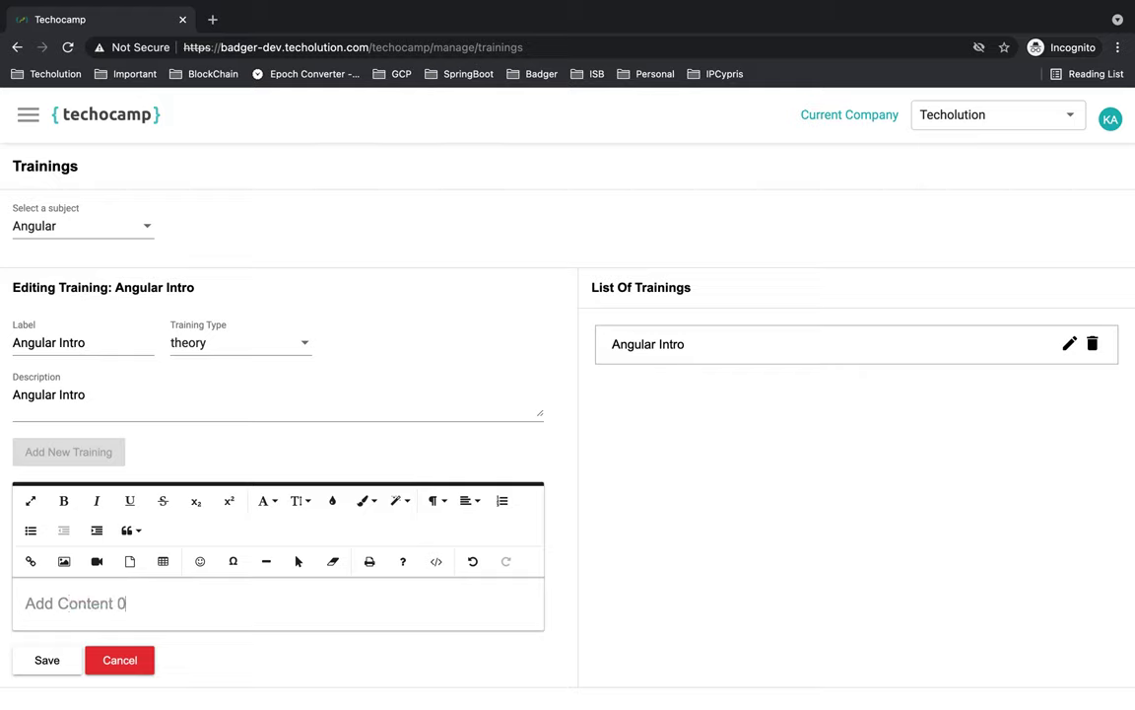
pyautogui.press('BackSpace')
pyautogui.write('- Pics')
pyautogui.click(65, 566)
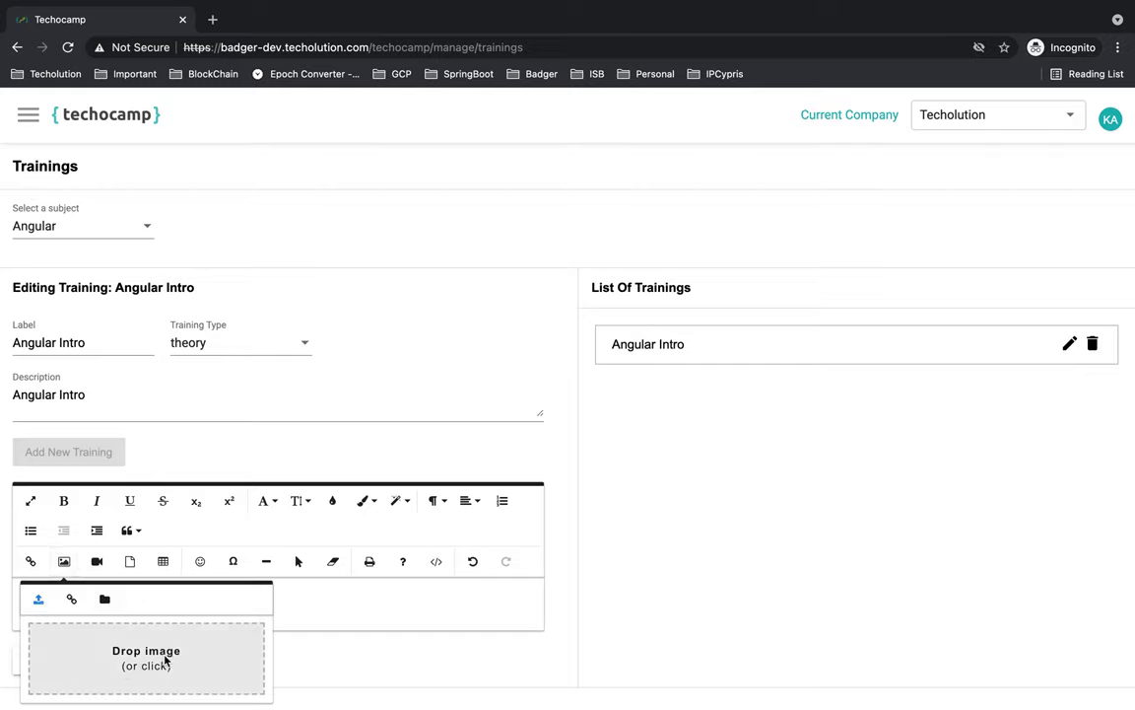
pyautogui.click(335, 617)
pyautogui.scroll(-1, 246, 613)
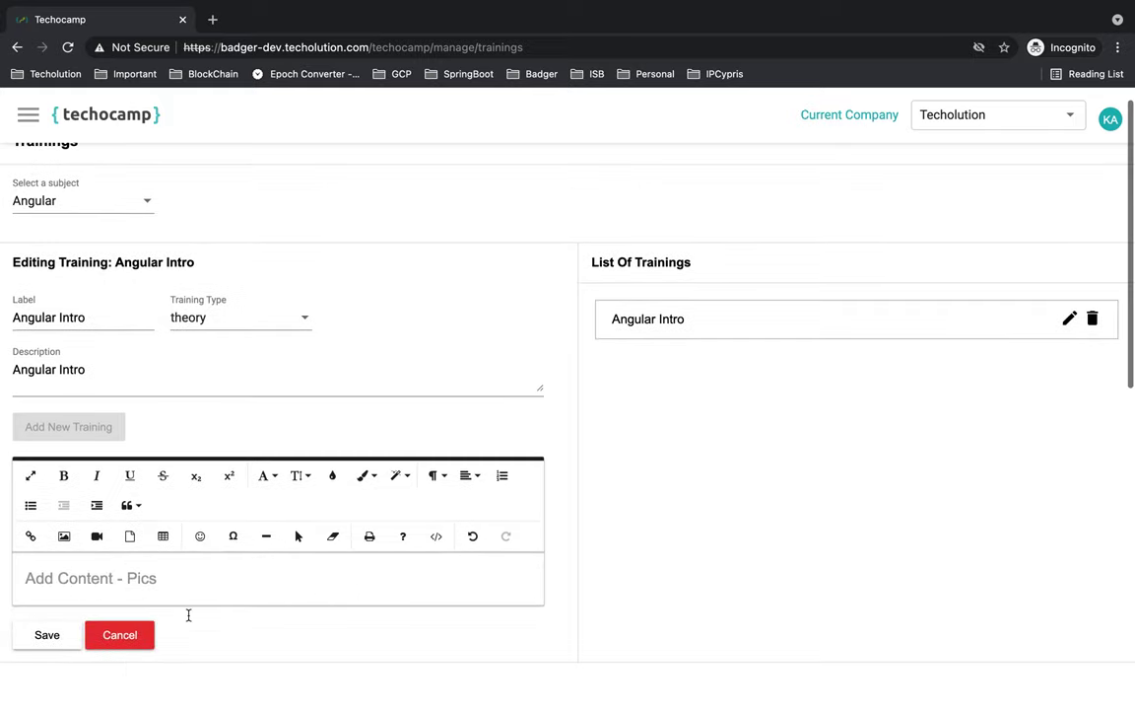
pyautogui.write('an')
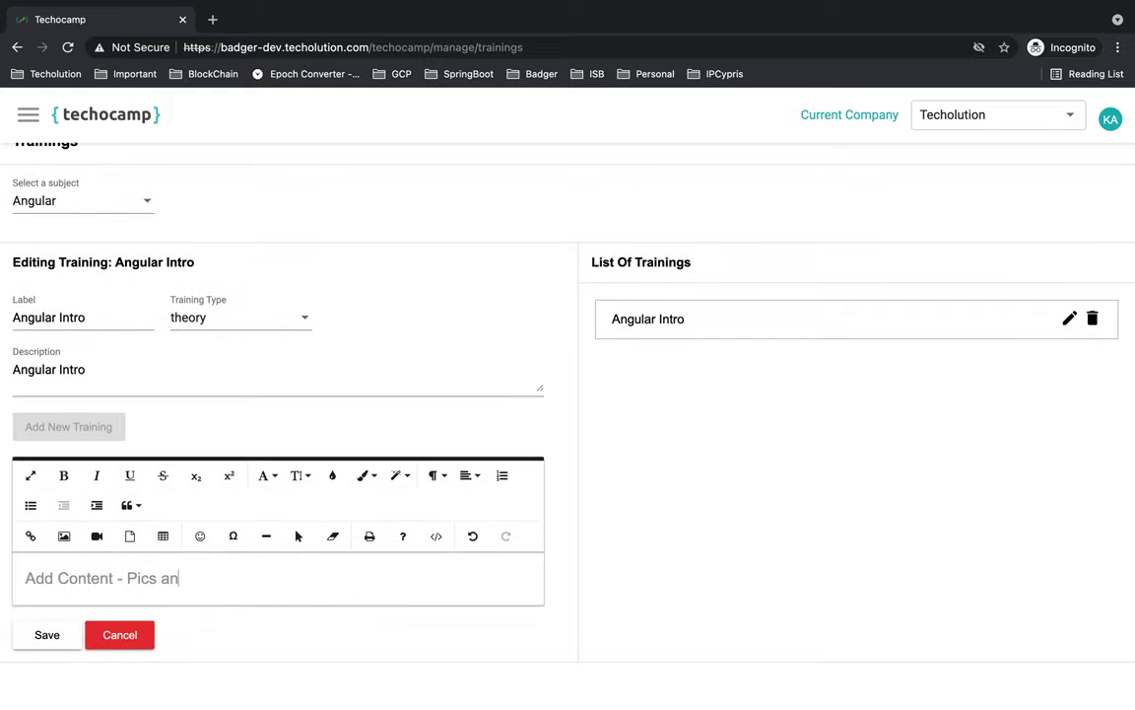
pyautogui.write('d all content')
pyautogui.moveTo(268, 579); pyautogui.dragTo(25, 568)
pyautogui.click(63, 475)
pyautogui.click(111, 588)
pyautogui.scroll(-1, 139, 581)
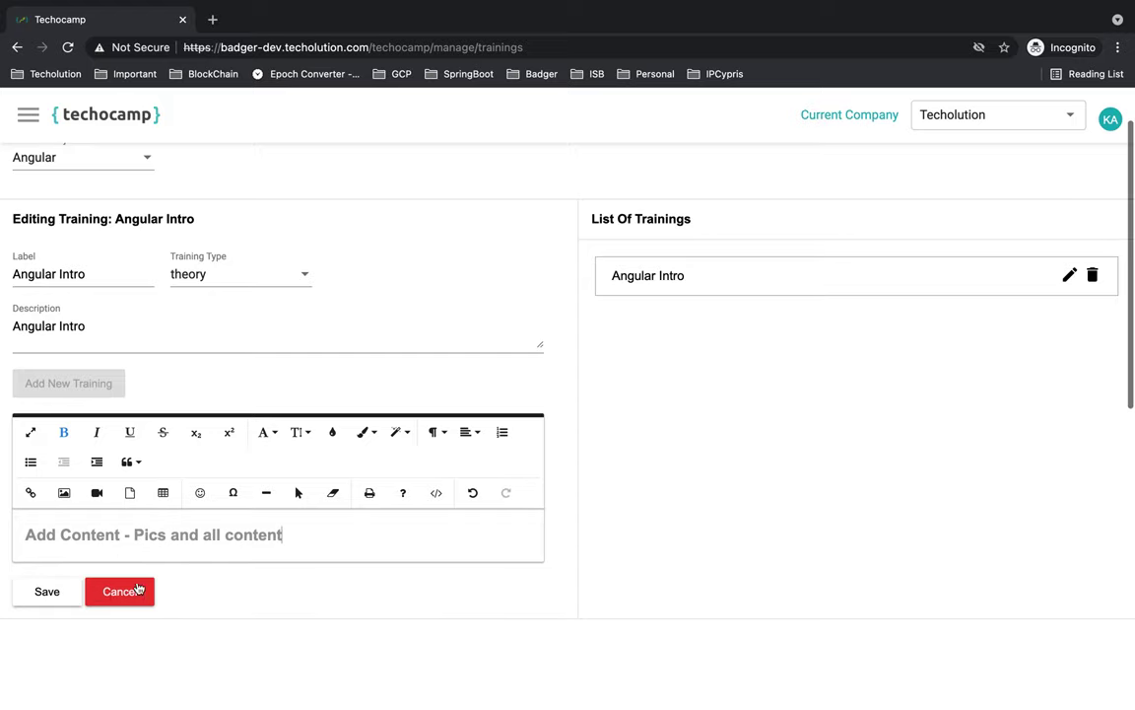
pyautogui.click(53, 594)
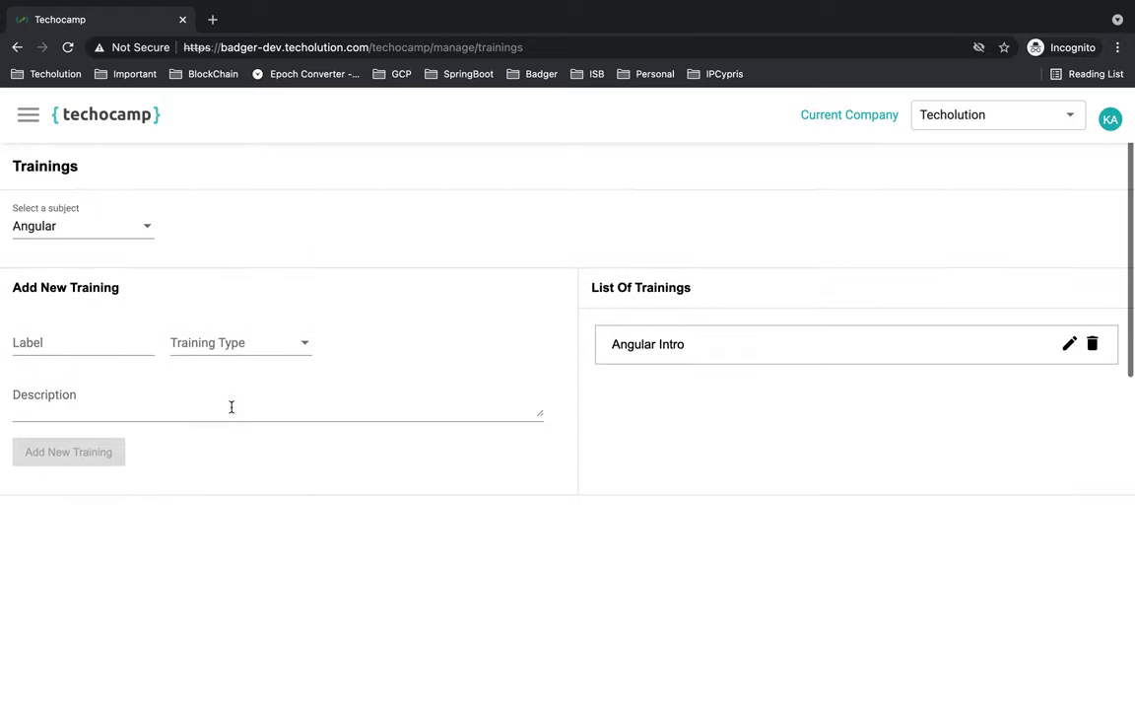
# Label the new training 'Angular Core Concepts' and set its type to video.
pyautogui.click(75, 347)
pyautogui.write('Angular C')
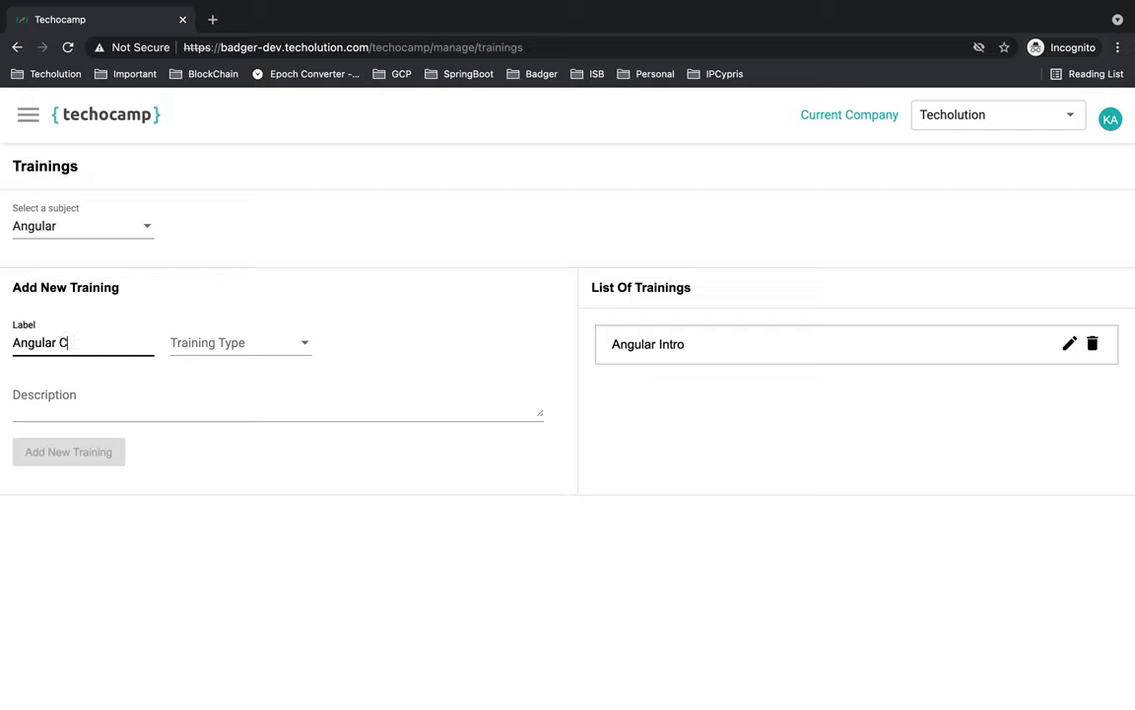
pyautogui.press('BackSpace')
pyautogui.press('BackSpace')
pyautogui.write('e Concept')
pyautogui.click(241, 347)
pyautogui.click(234, 414)
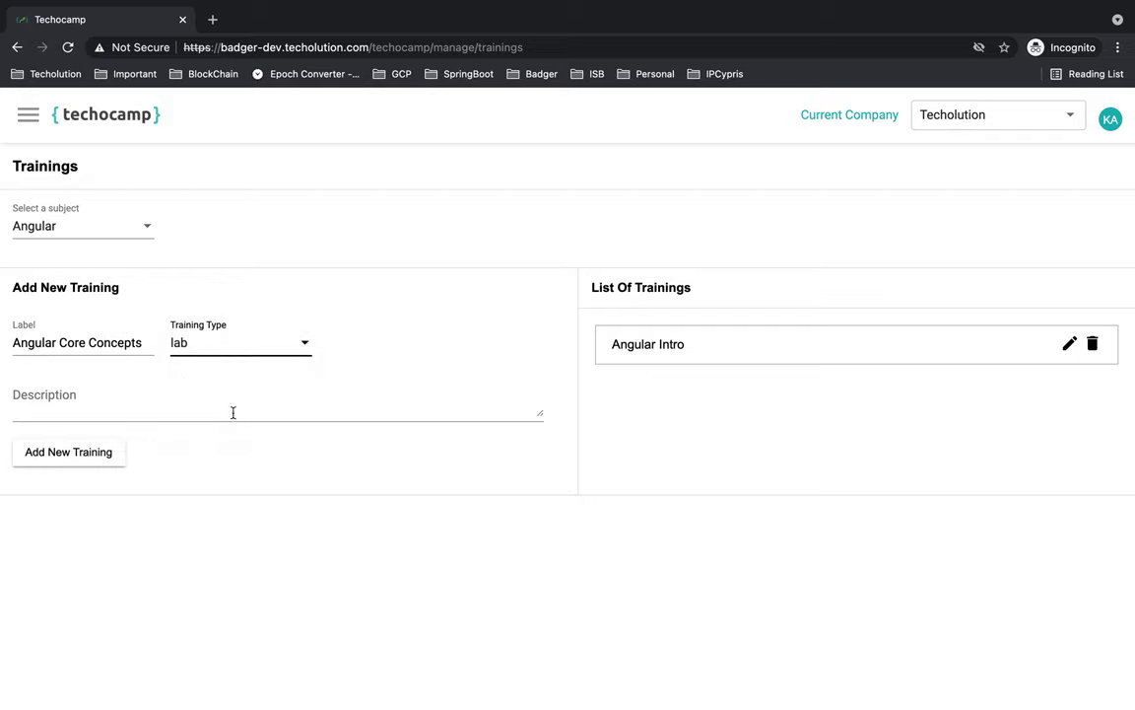
pyautogui.click(234, 347)
pyautogui.click(234, 281)
# Paste the label as the description, add the training, and save the training order.
pyautogui.click(149, 401)
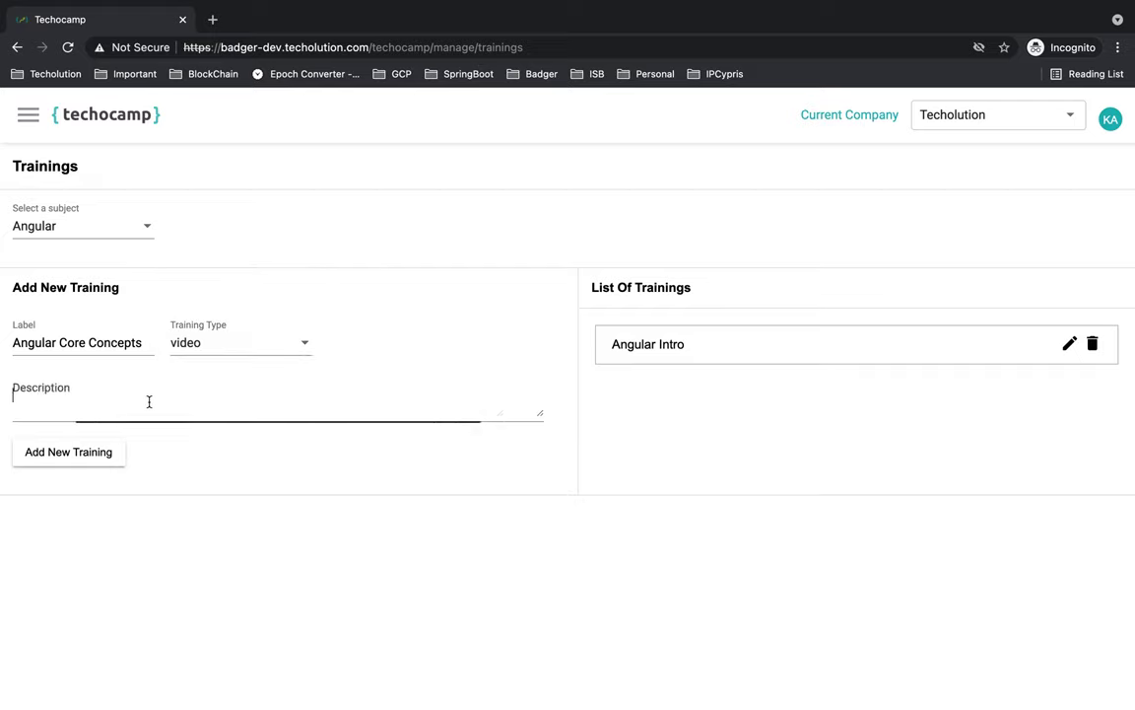
pyautogui.hotkey('shift', 'Tab')
pyautogui.hotkey('shift', 'Tab')
pyautogui.hotkey('ctrl', 'c')
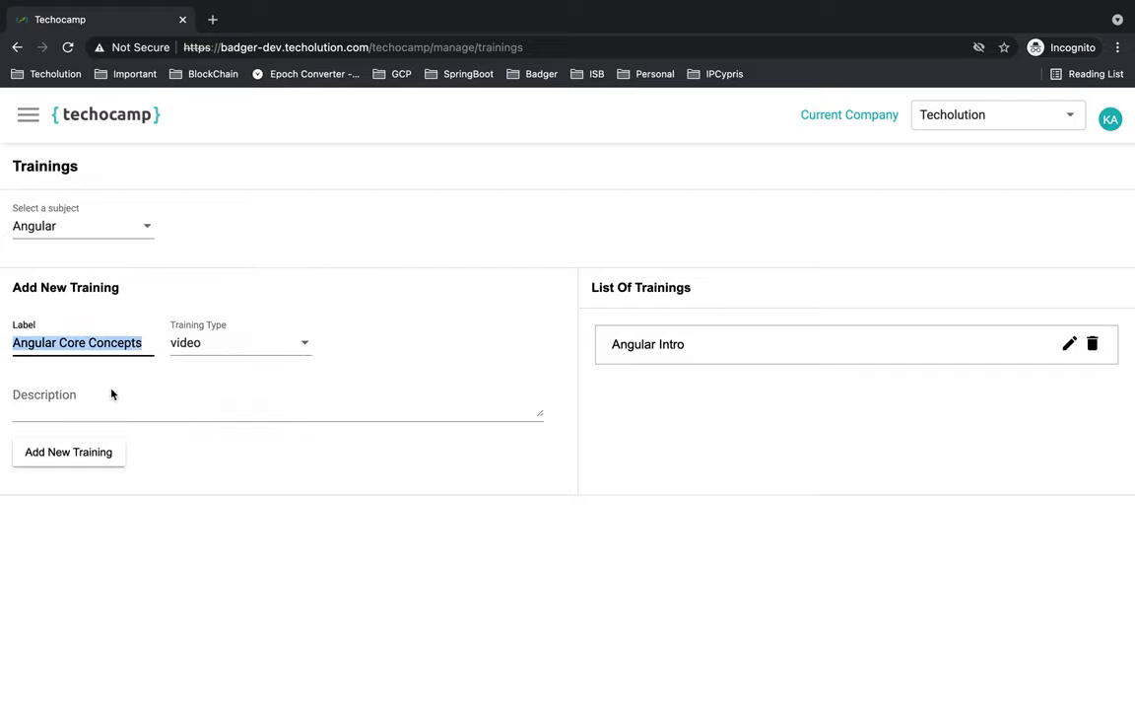
pyautogui.click(111, 393)
pyautogui.hotkey('ctrl', 'v')
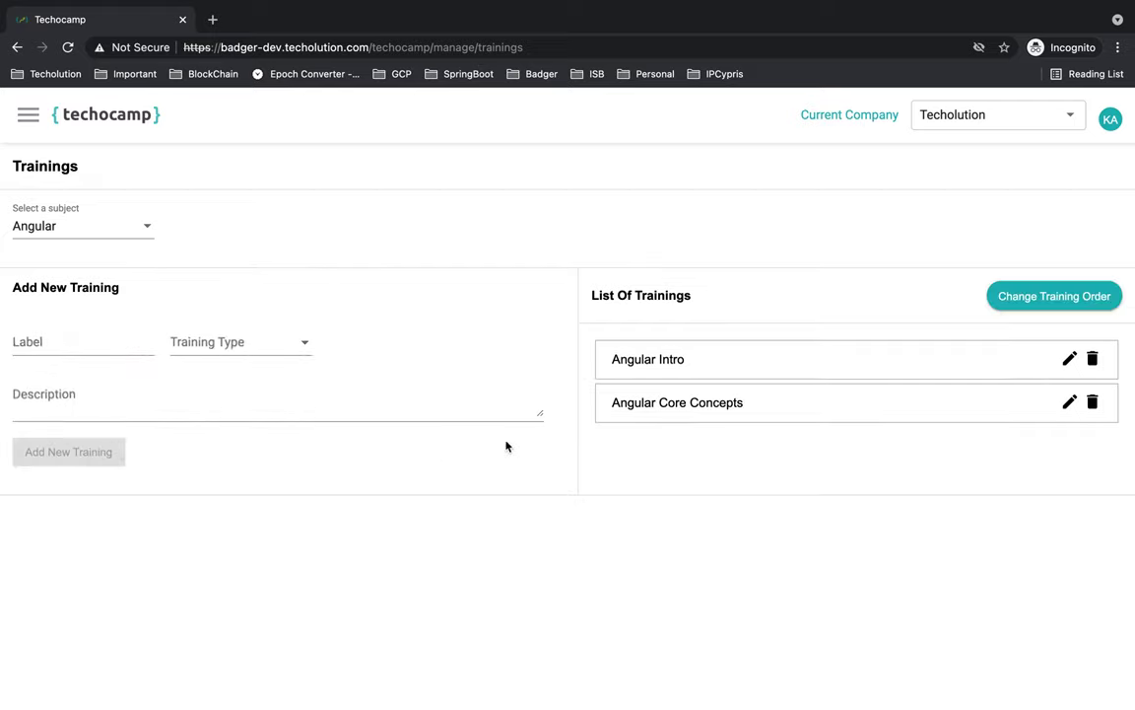
pyautogui.click(1018, 309)
pyautogui.click(1030, 340)
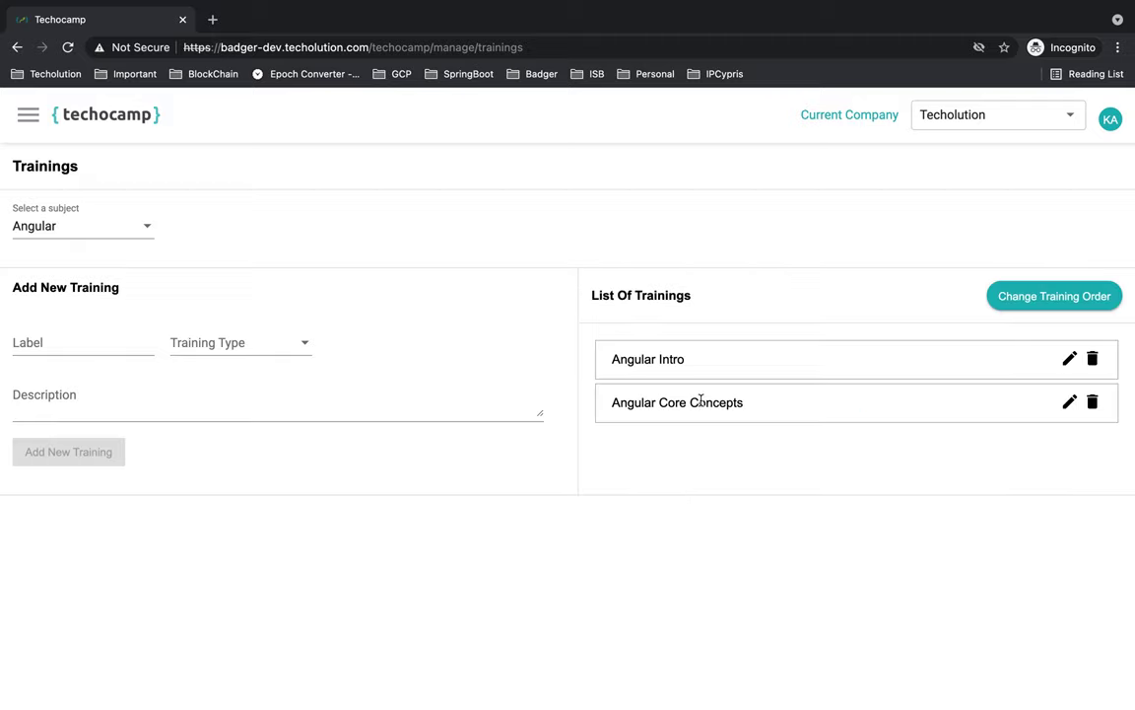
pyautogui.click(28, 114)
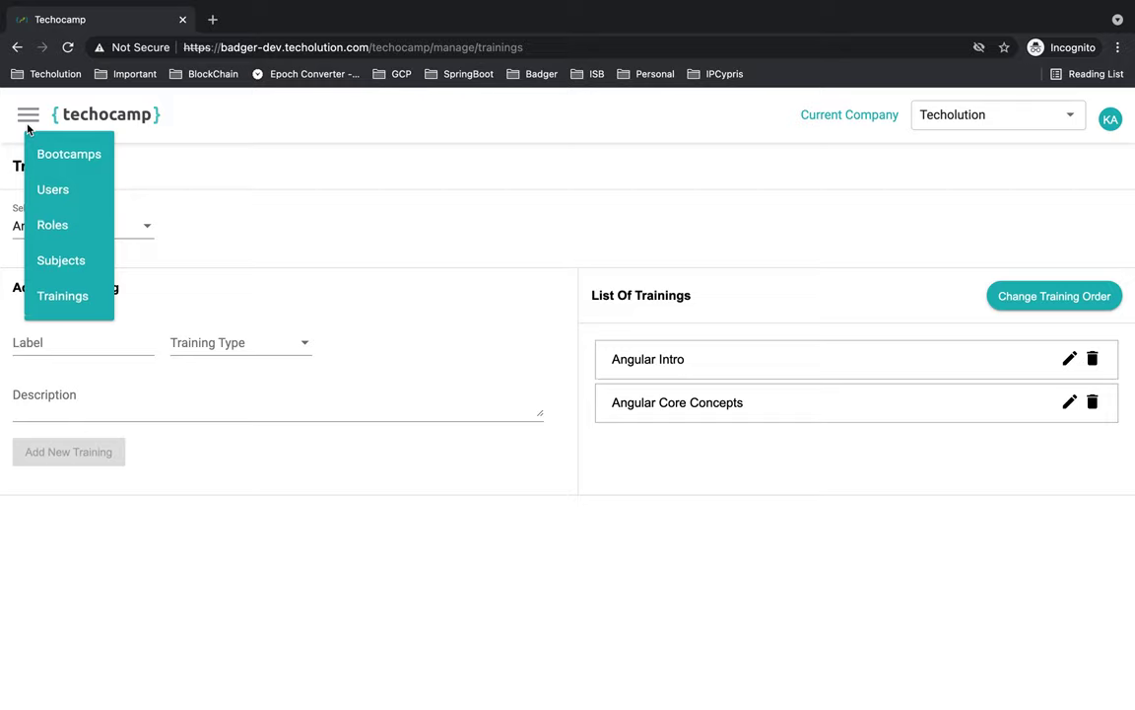
# On Manage Roles, delete Sri-Role and Kri-ROle, confirming each warning.
pyautogui.click(57, 232)
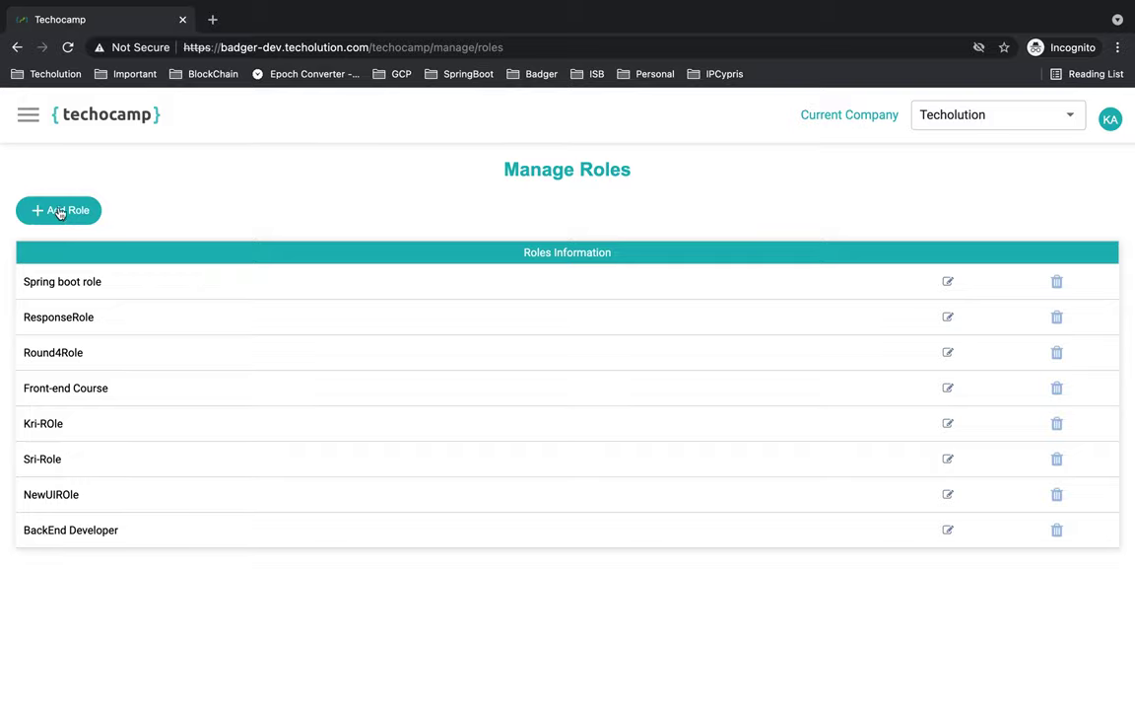
pyautogui.click(1056, 459)
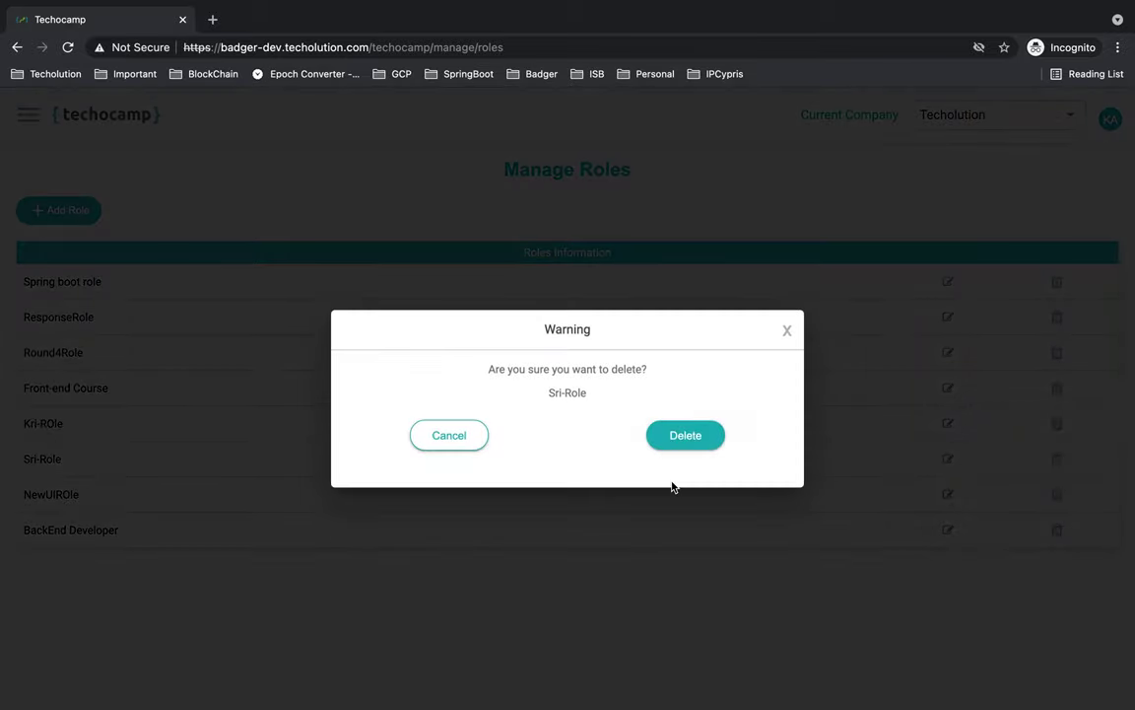
pyautogui.click(674, 436)
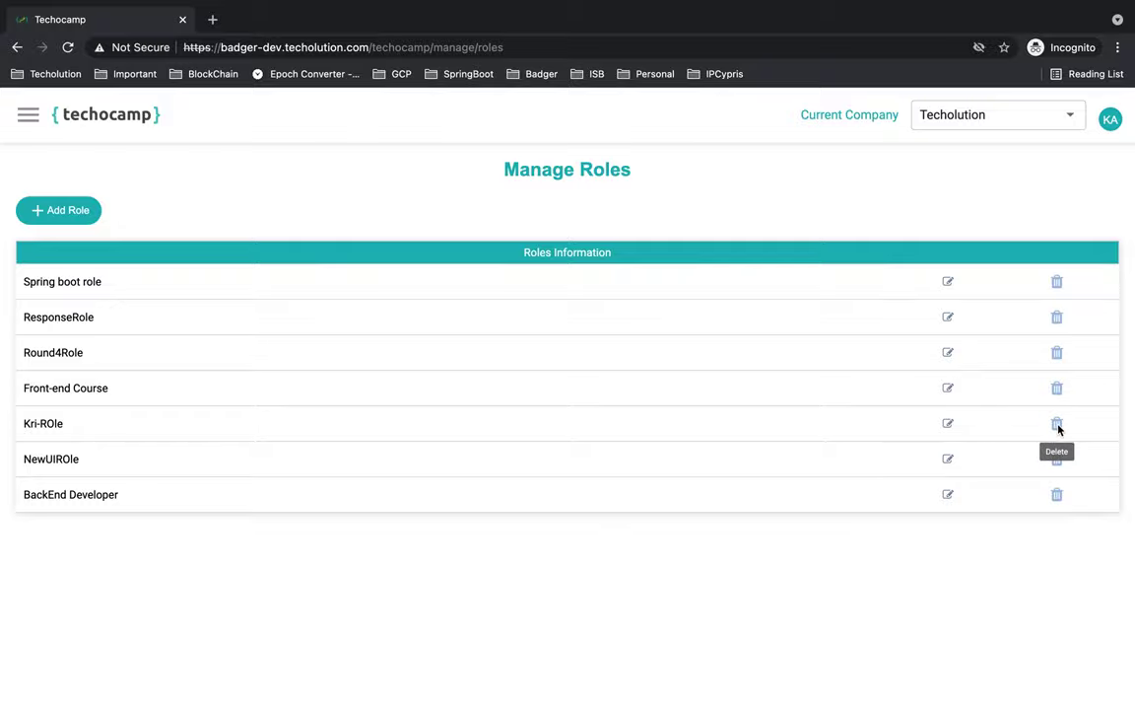
pyautogui.click(1056, 423)
pyautogui.click(684, 433)
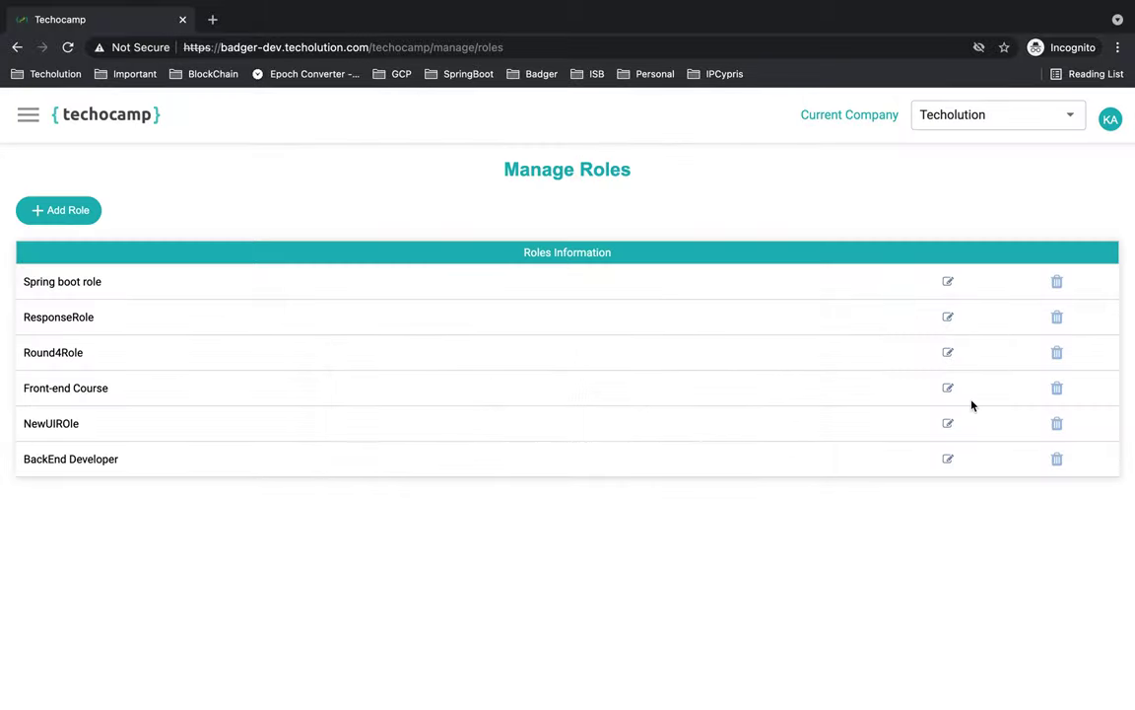
# Start a role named FullStack Developer with subjects Spring Boot and Angular.
pyautogui.click(73, 210)
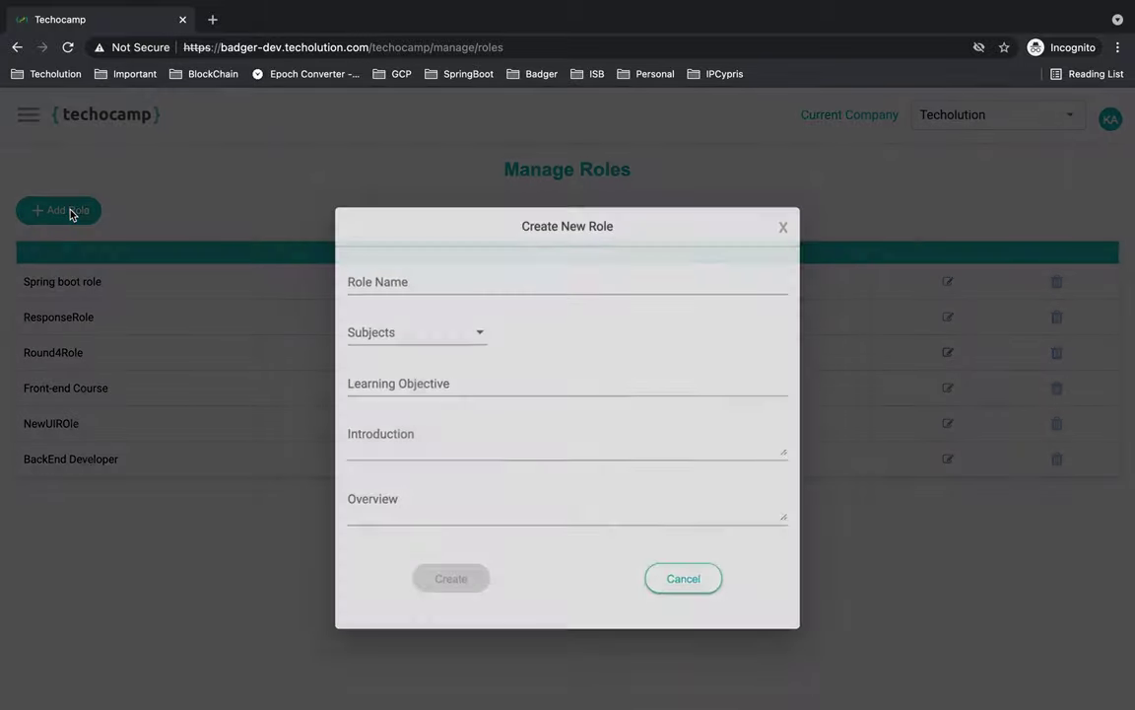
pyautogui.write('Ful')
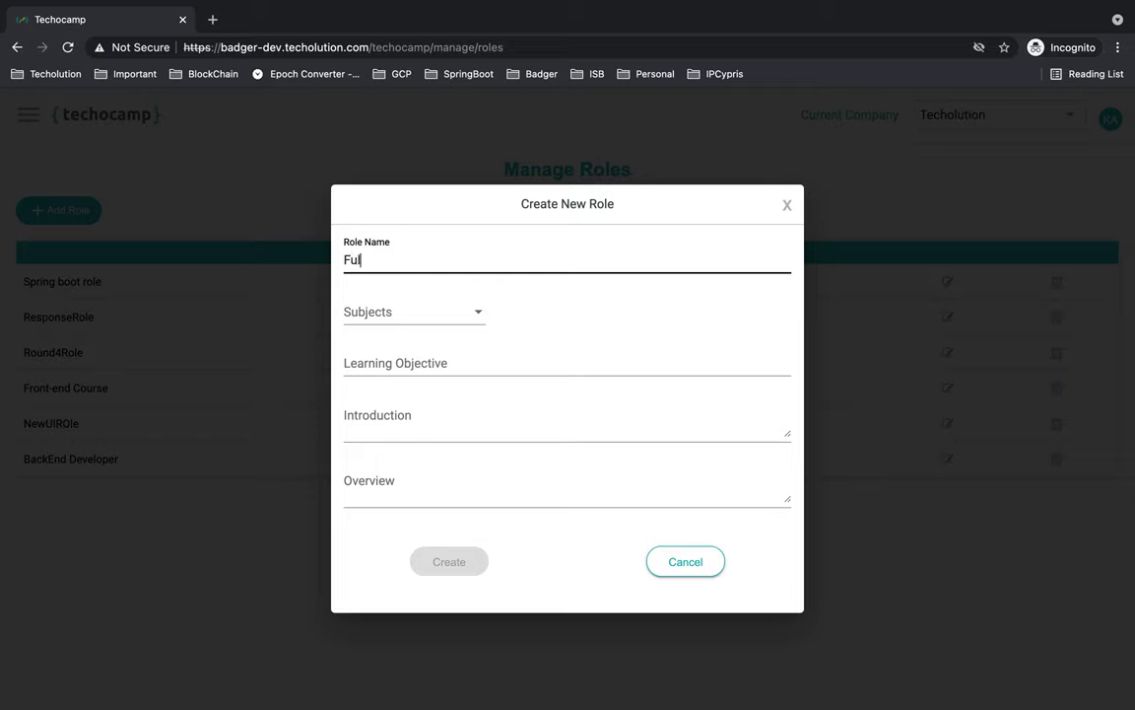
pyautogui.write('lStack Developer')
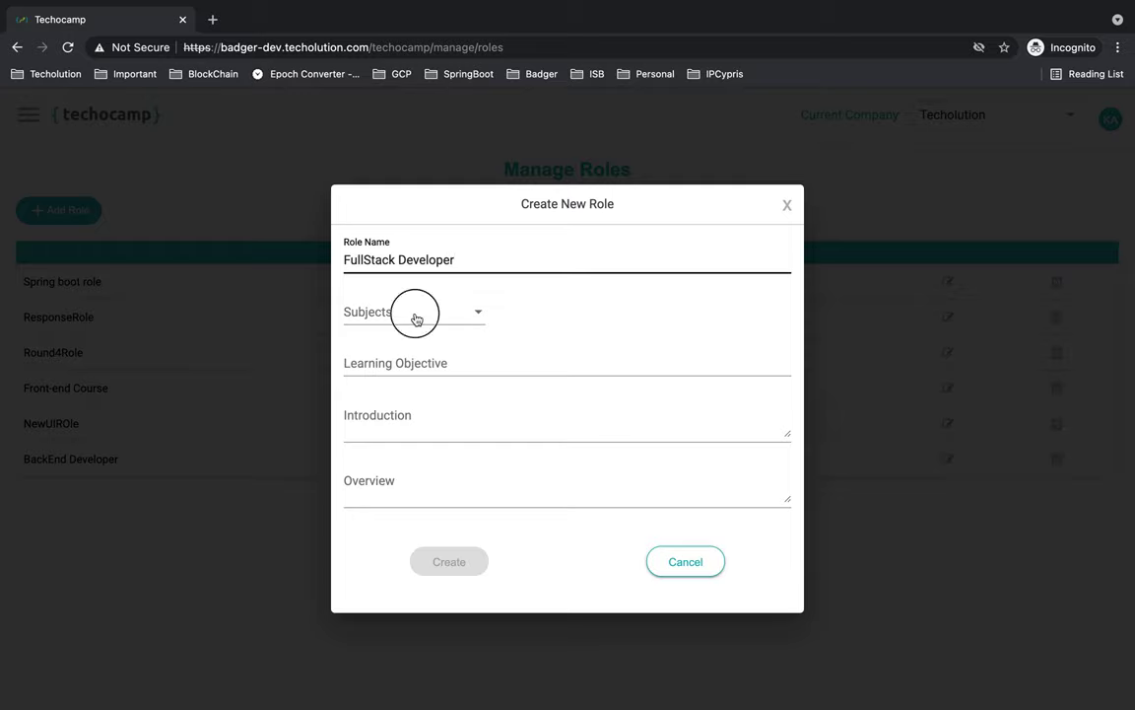
pyautogui.click(413, 318)
pyautogui.scroll(-2, 413, 414)
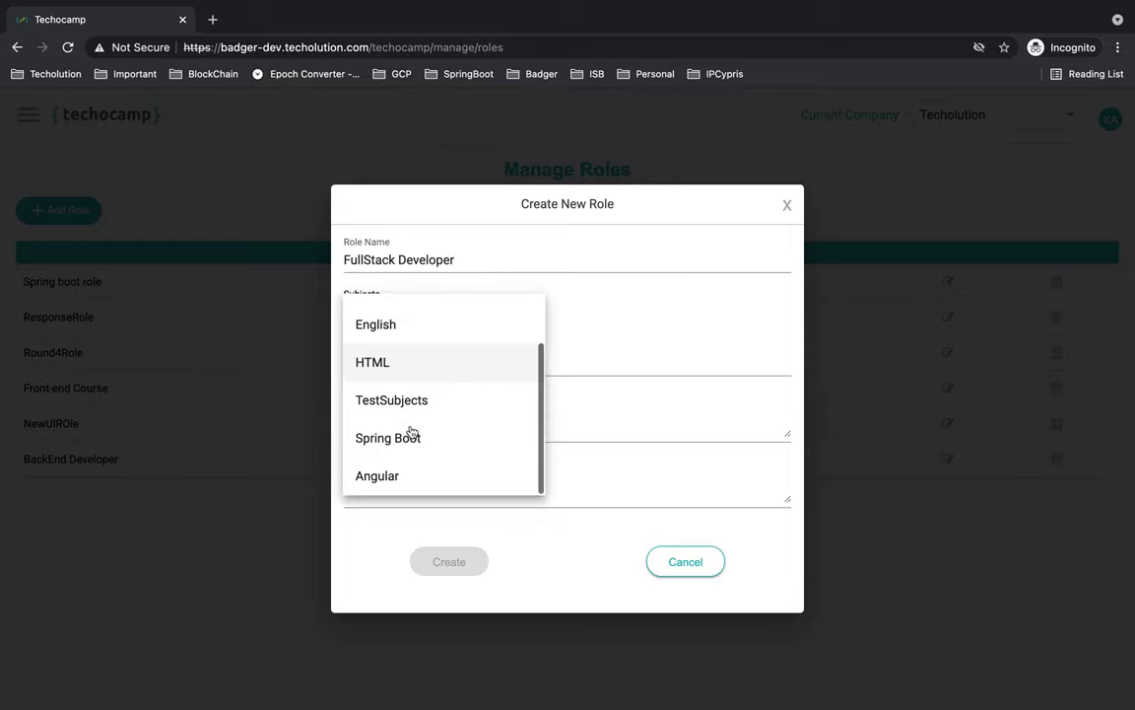
pyautogui.click(410, 436)
pyautogui.click(505, 312)
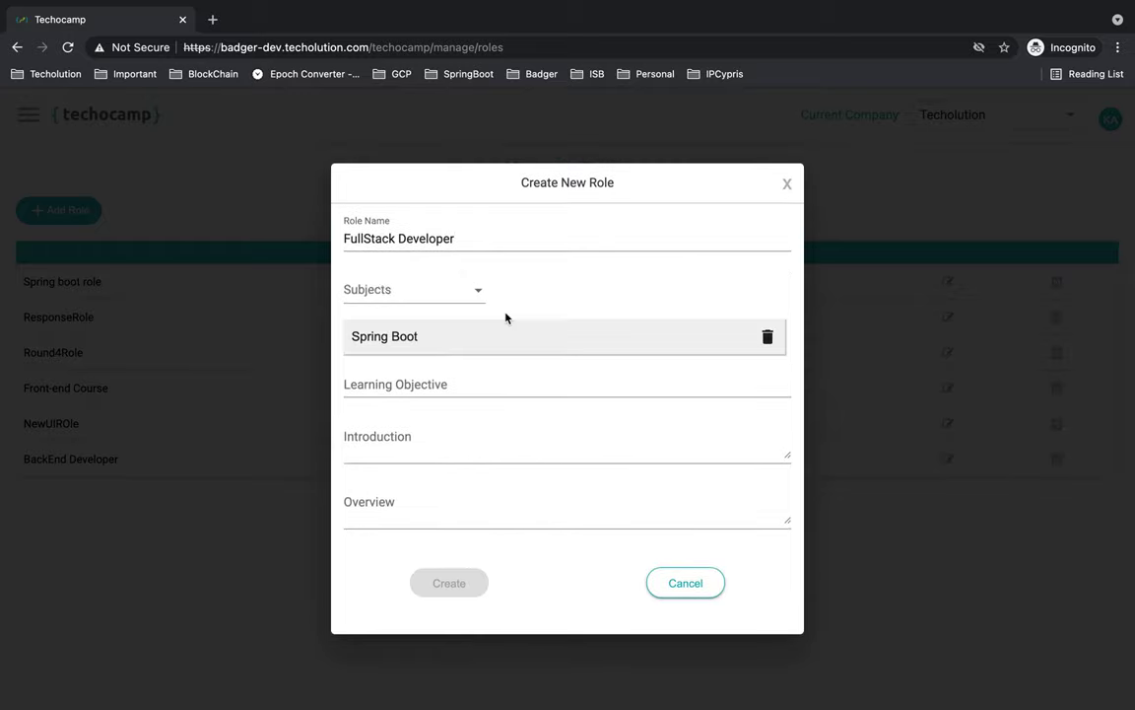
pyautogui.click(431, 300)
pyautogui.scroll(-1, 398, 438)
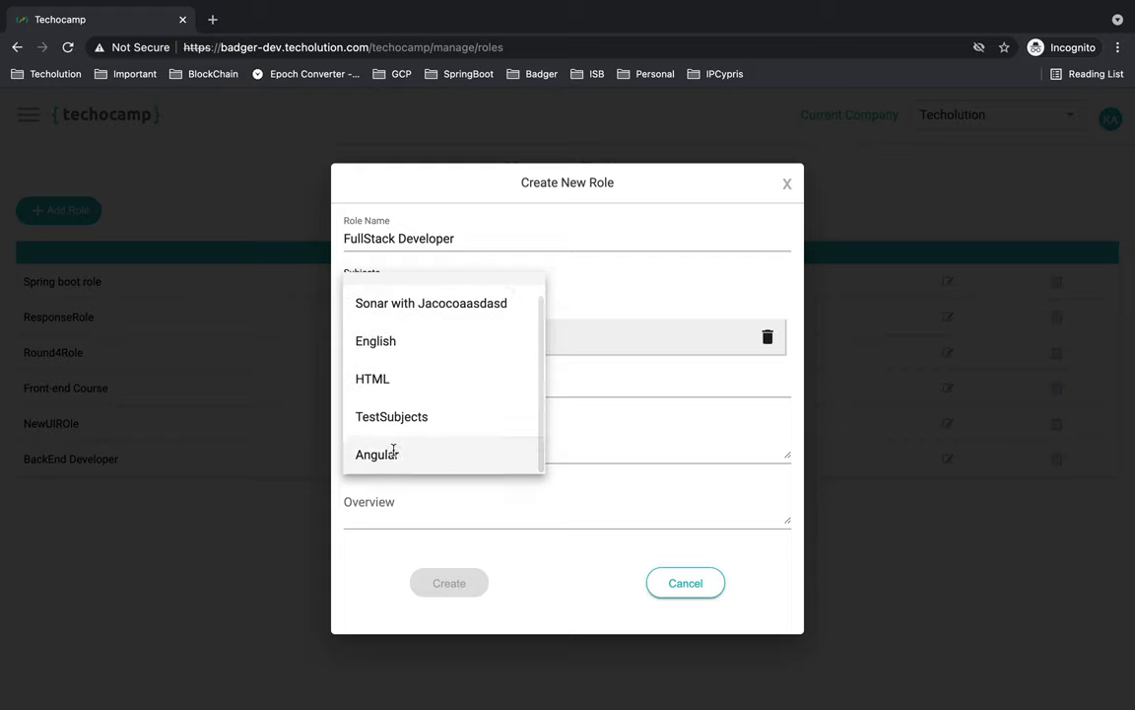
pyautogui.click(394, 453)
pyautogui.click(507, 292)
# Add the learning objective 'To excel in all technologies for fullstack' to the role.
pyautogui.click(451, 384)
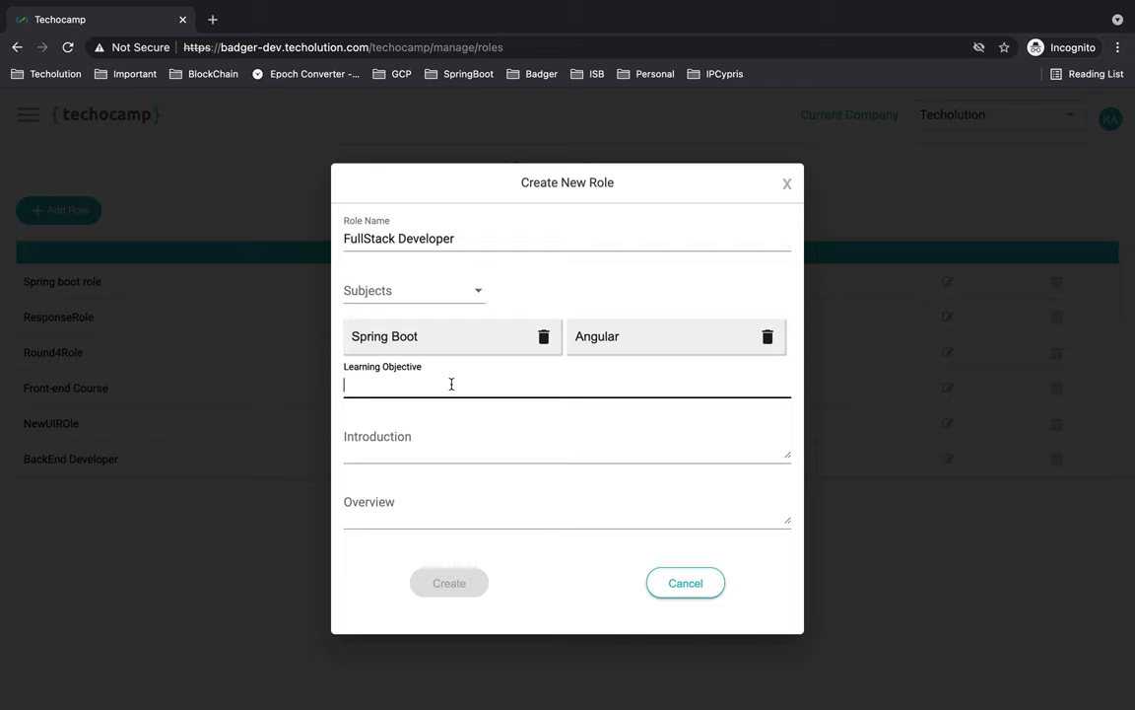
pyautogui.write('To excel in all tec')
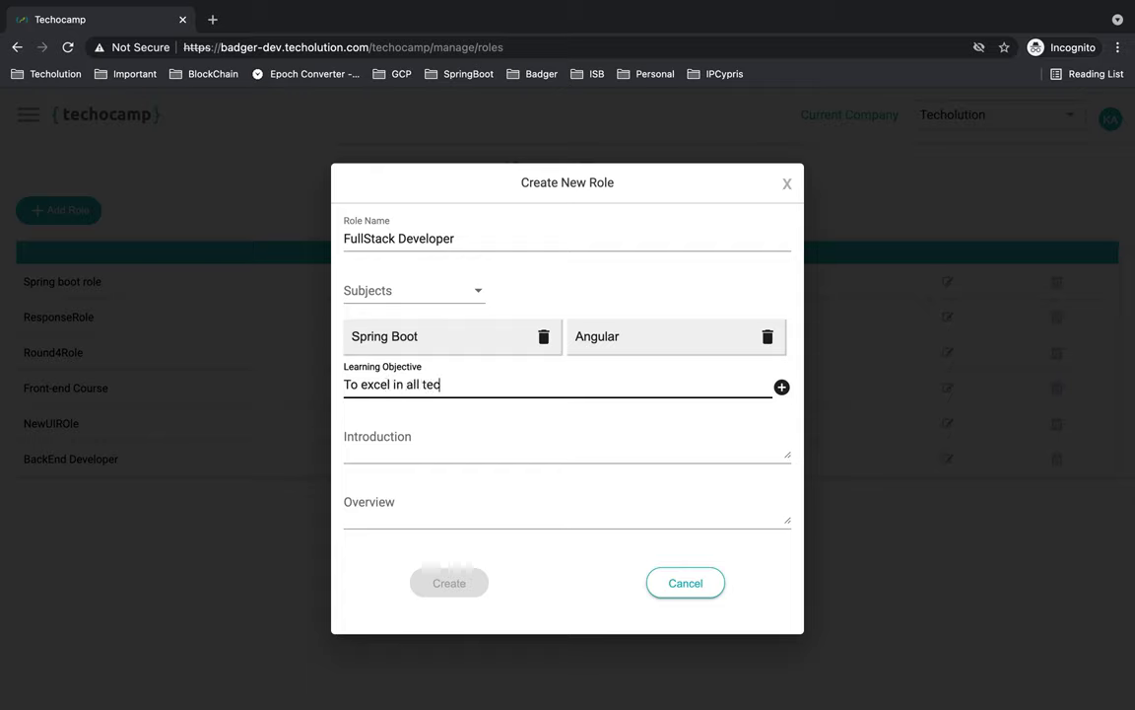
pyautogui.write('hologies for')
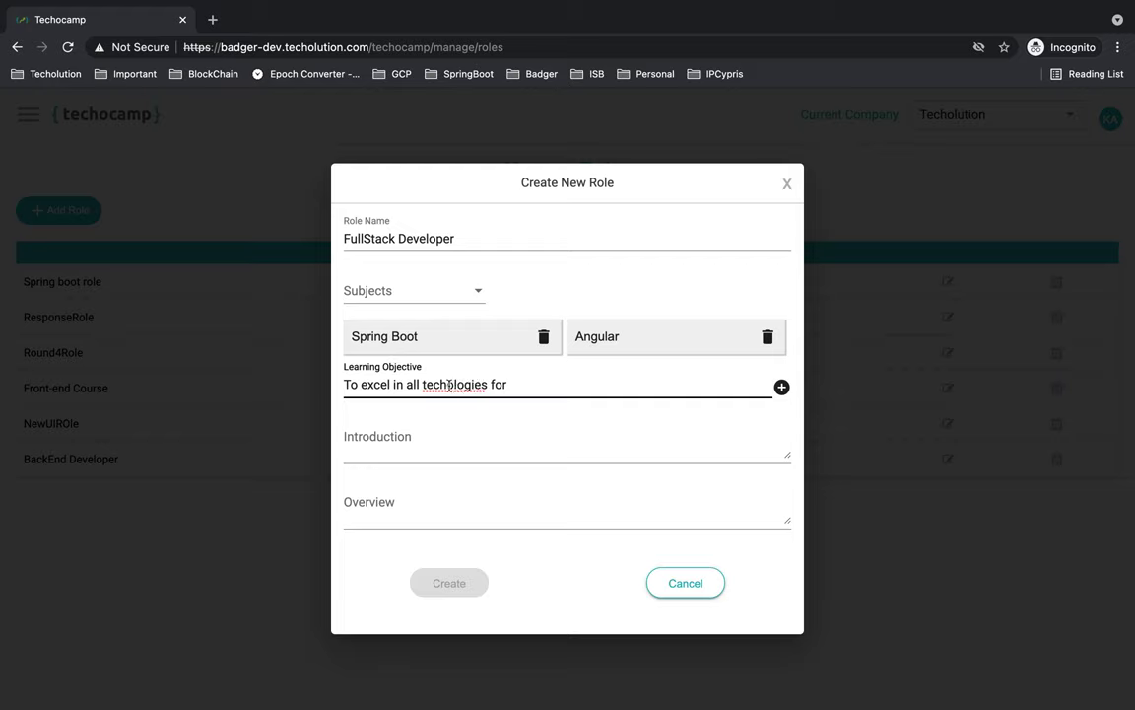
pyautogui.click(447, 384)
pyautogui.write('n')
pyautogui.click(535, 384)
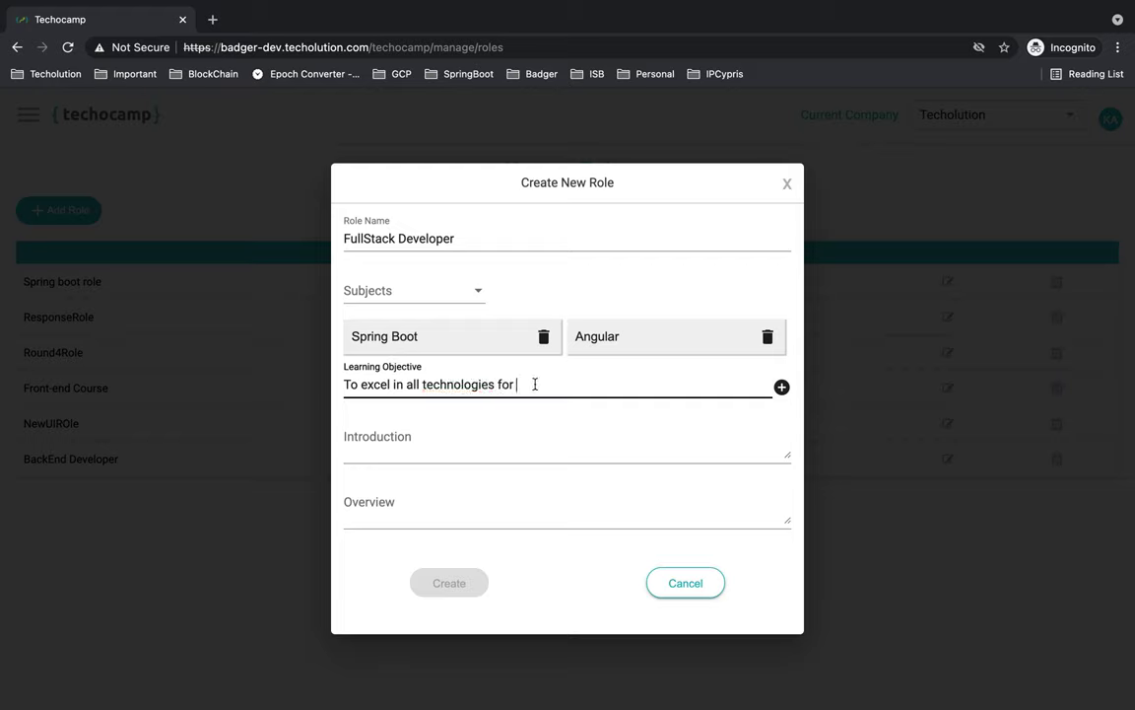
pyautogui.write('fullstack')
pyautogui.click(500, 444)
pyautogui.click(782, 386)
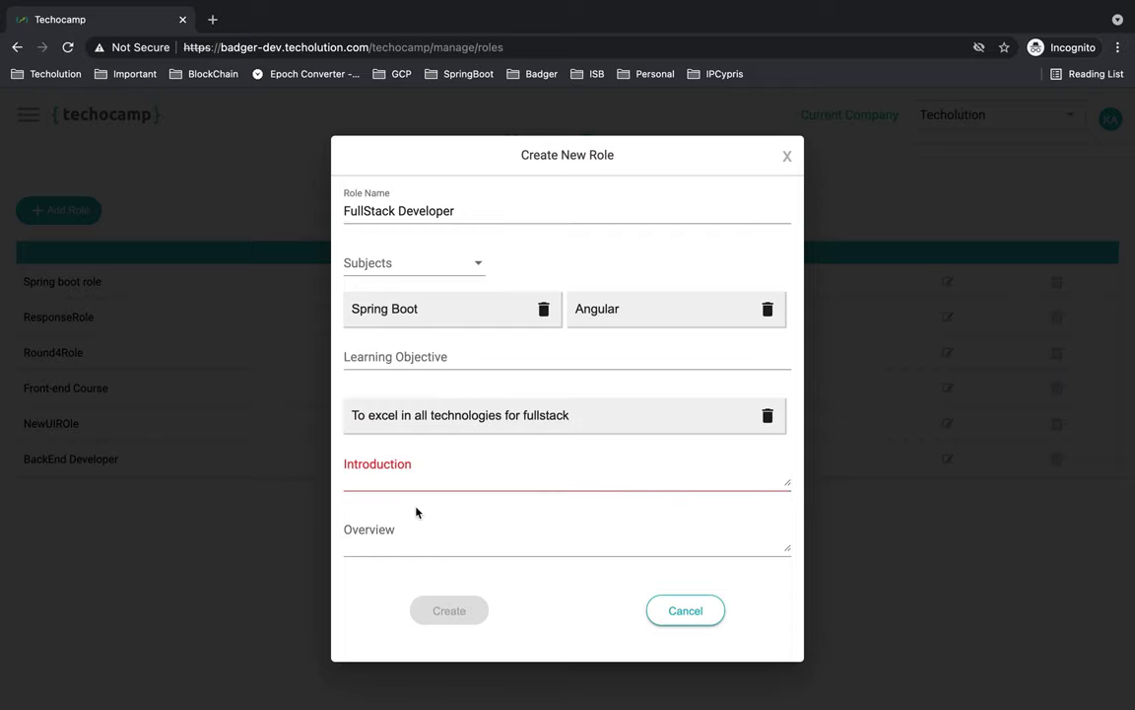
# Fill in the introduction ('Add Introduction') and overview, then create the role.
pyautogui.click(401, 477)
pyautogui.write('Intro')
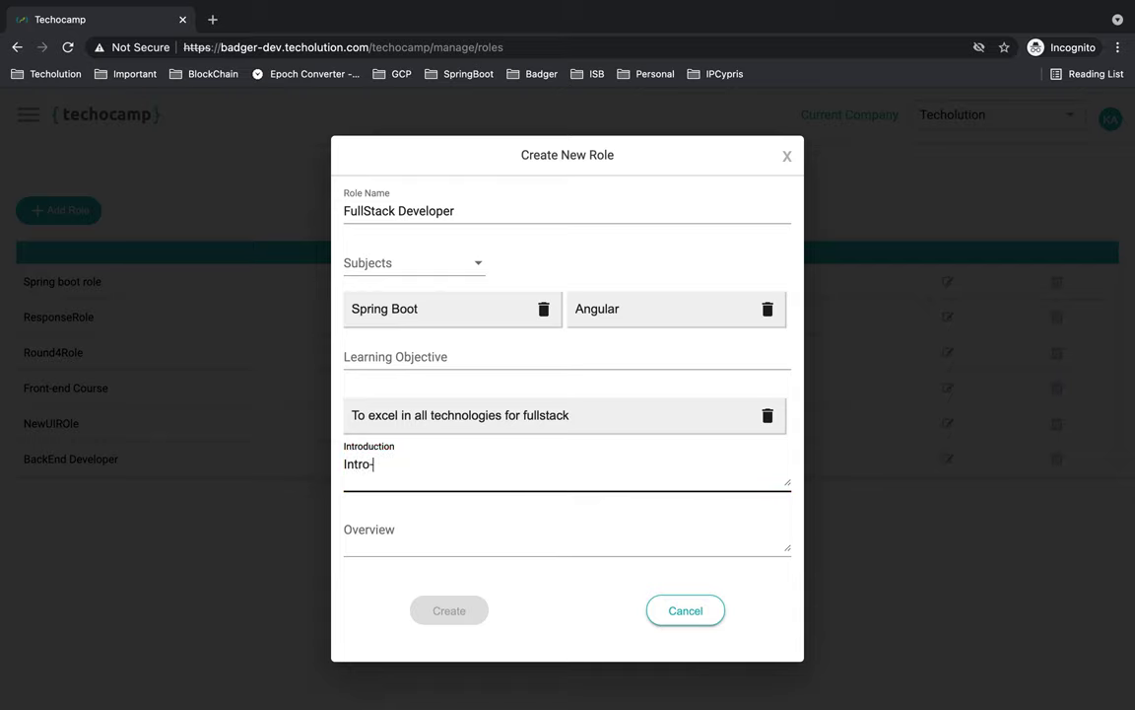
pyautogui.write('duction')
pyautogui.click(345, 464)
pyautogui.write('Add')
pyautogui.click(365, 530)
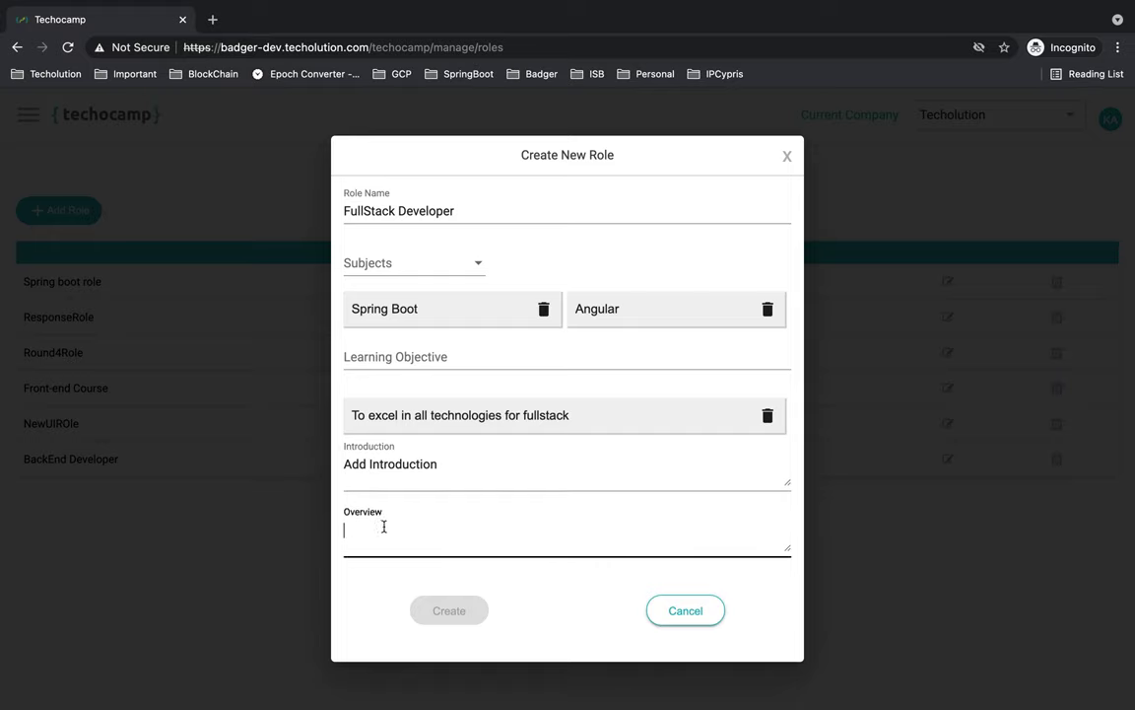
pyautogui.write('Add Overv')
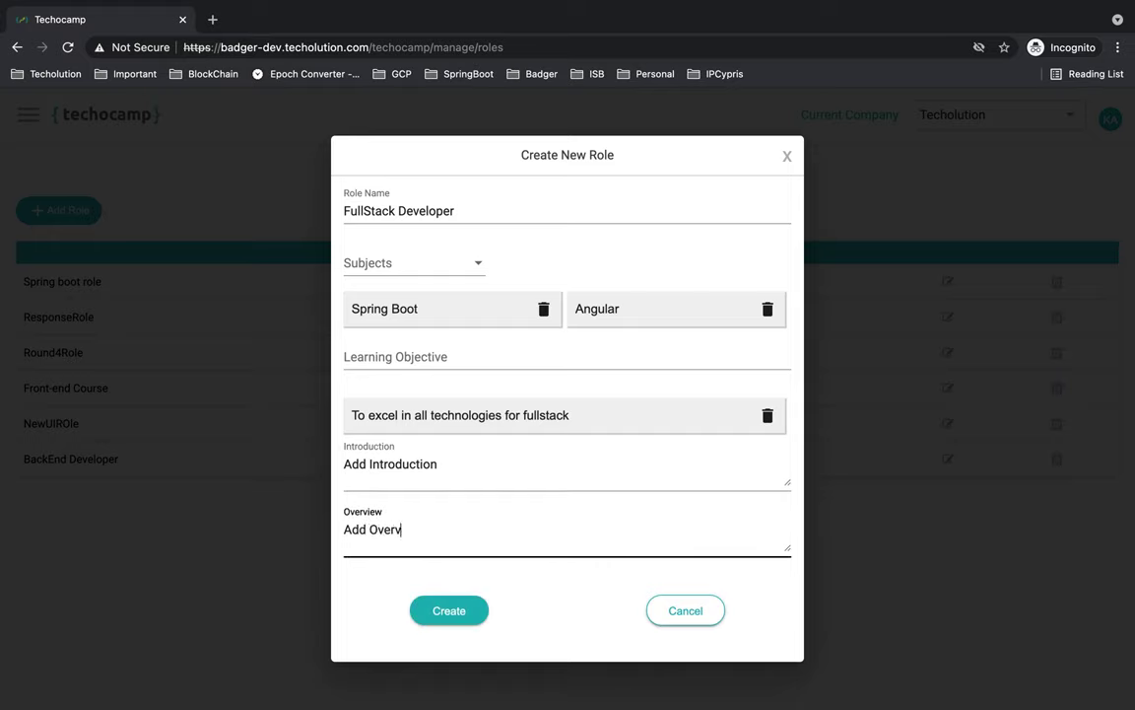
pyautogui.click(449, 610)
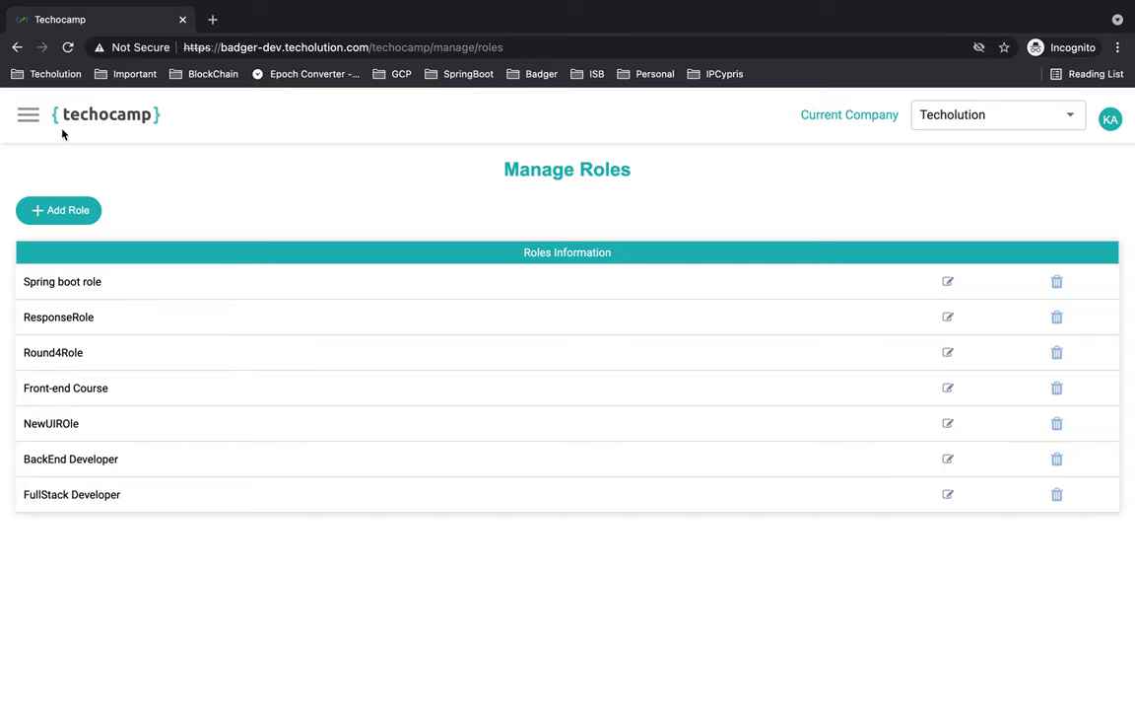
pyautogui.click(29, 116)
# Start a new bootcamp named Full Stack Developer in India with registration limit 3.
pyautogui.click(51, 152)
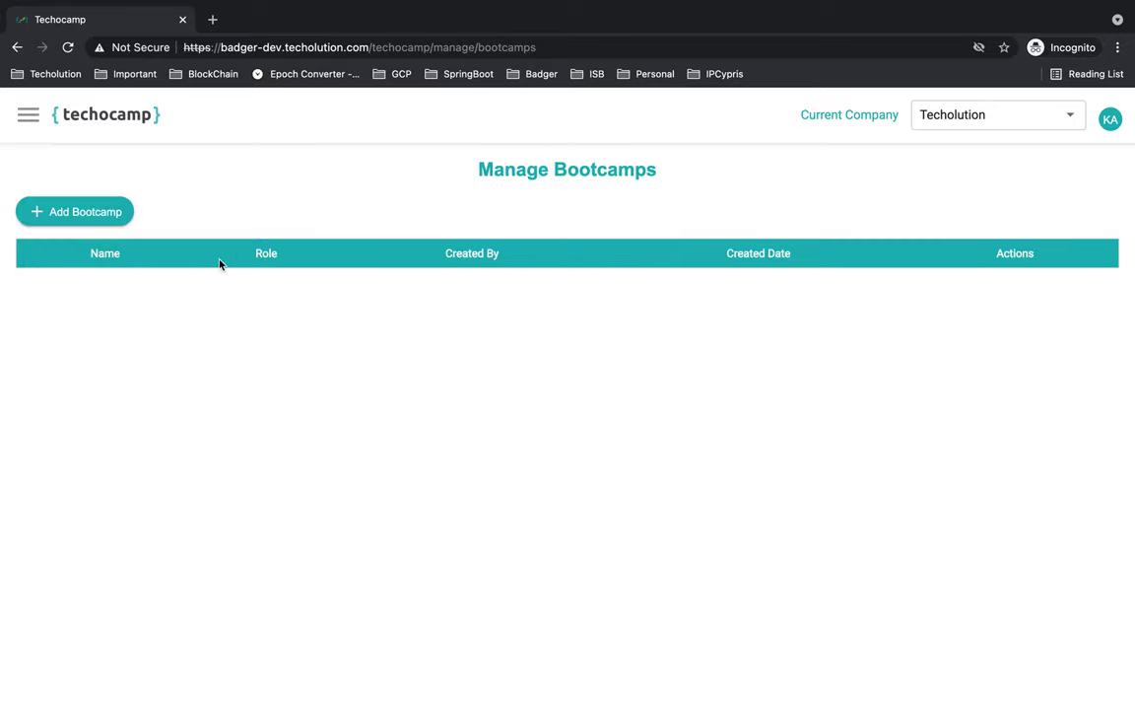
pyautogui.click(98, 217)
pyautogui.click(98, 325)
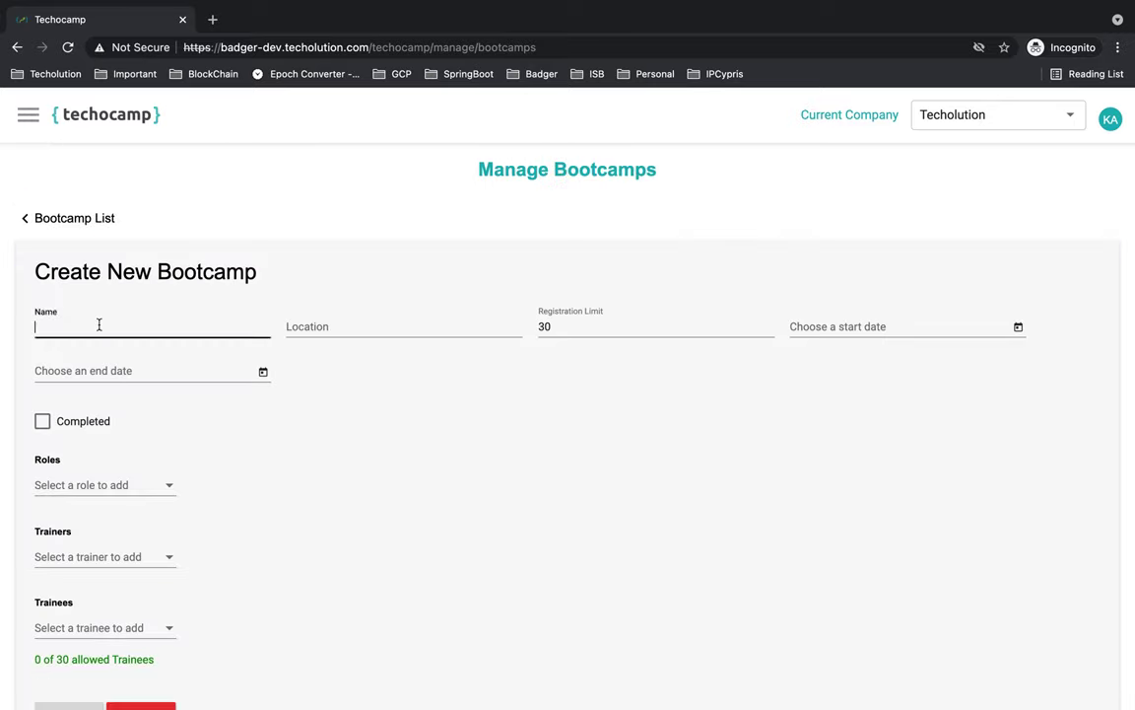
pyautogui.write('Full Stack Developer')
pyautogui.click(330, 332)
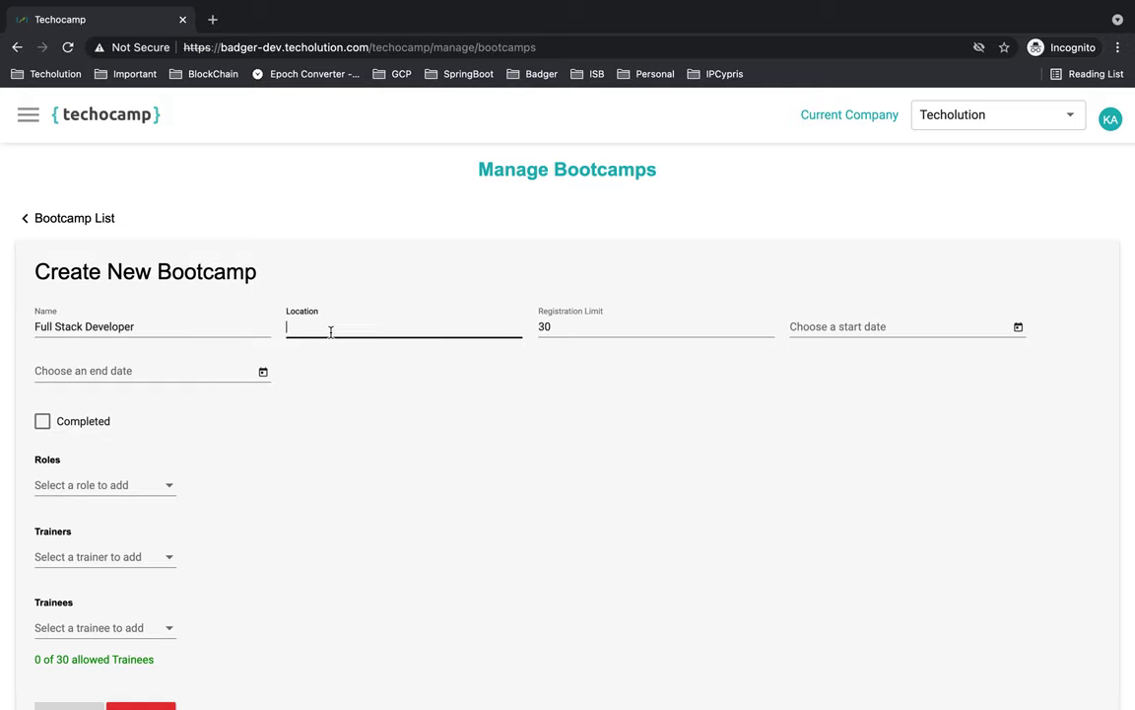
pyautogui.write('India')
pyautogui.click(644, 326)
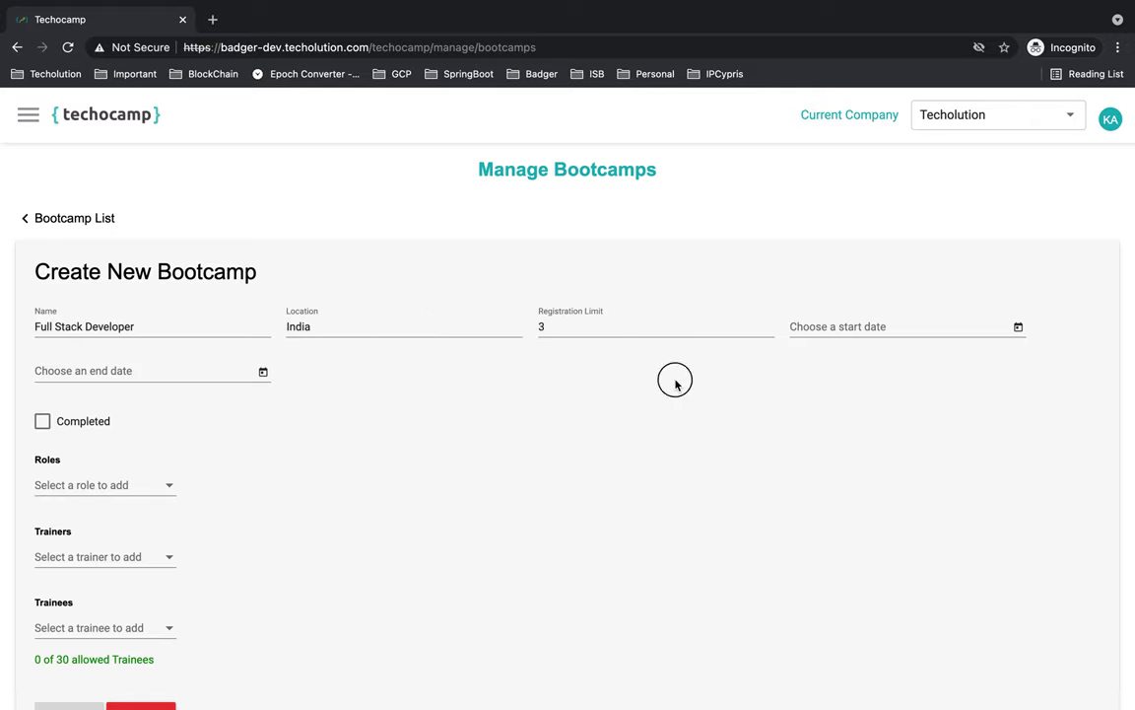
# Set the bootcamp dates 5/11/2021 to 5/13/2021 and add the FullStack Developer role.
pyautogui.click(1018, 326)
pyautogui.click(886, 499)
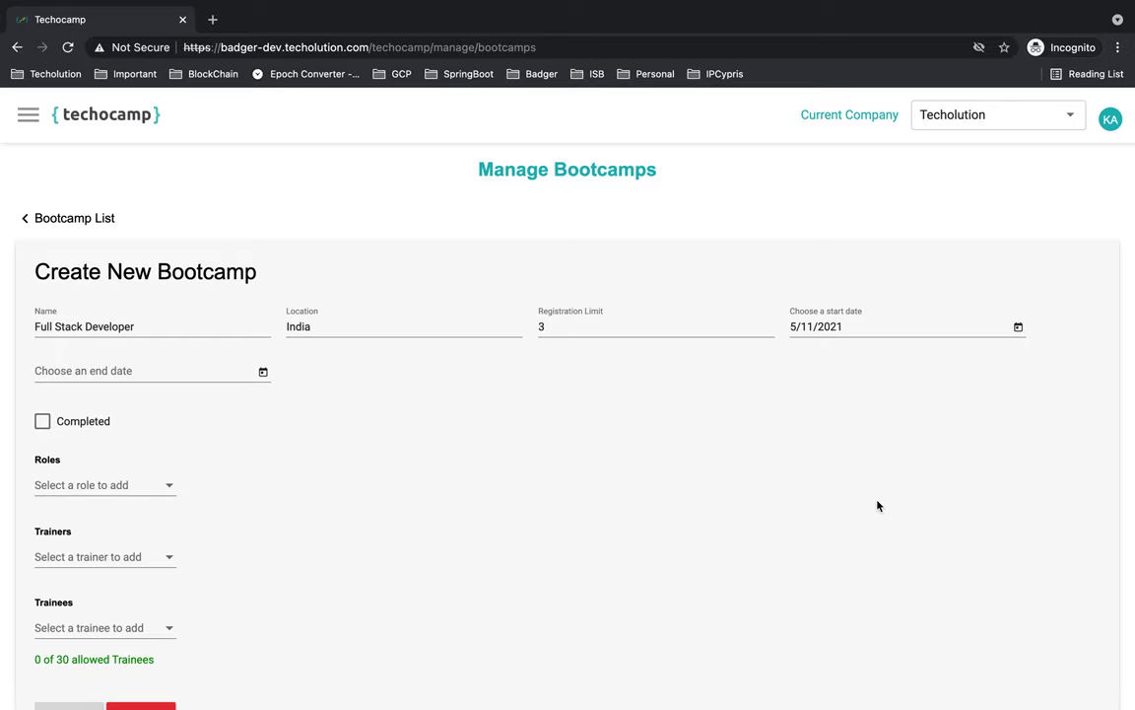
pyautogui.click(262, 372)
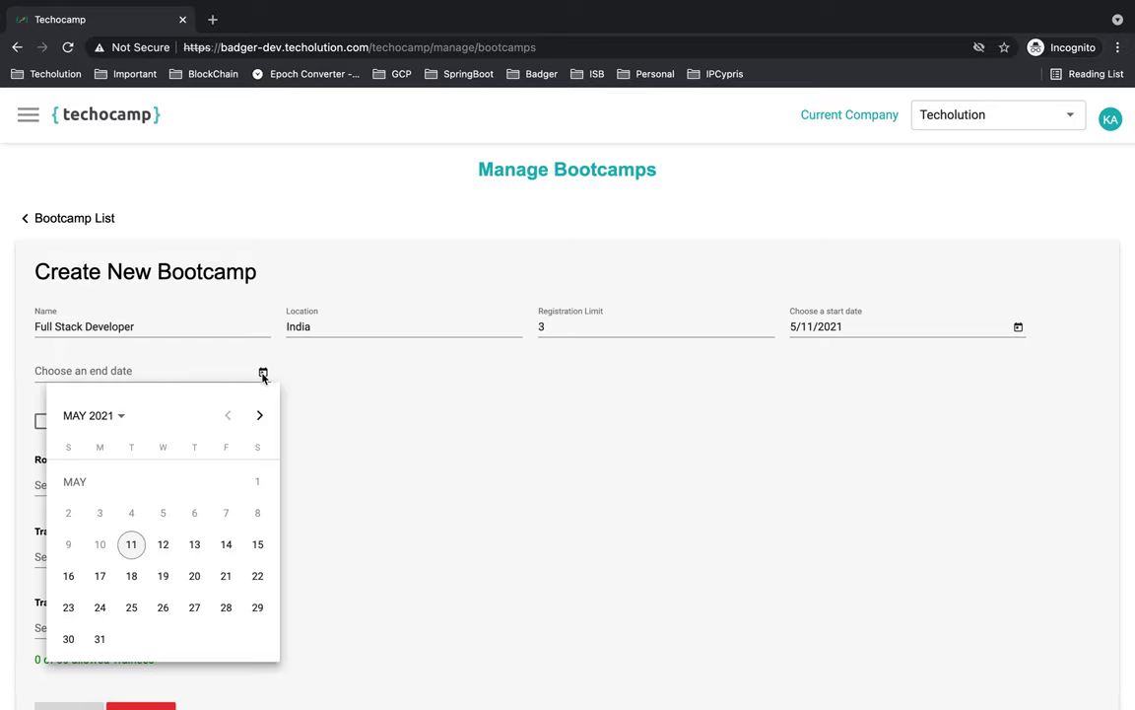
pyautogui.click(194, 544)
pyautogui.scroll(-1, 413, 498)
pyautogui.click(115, 470)
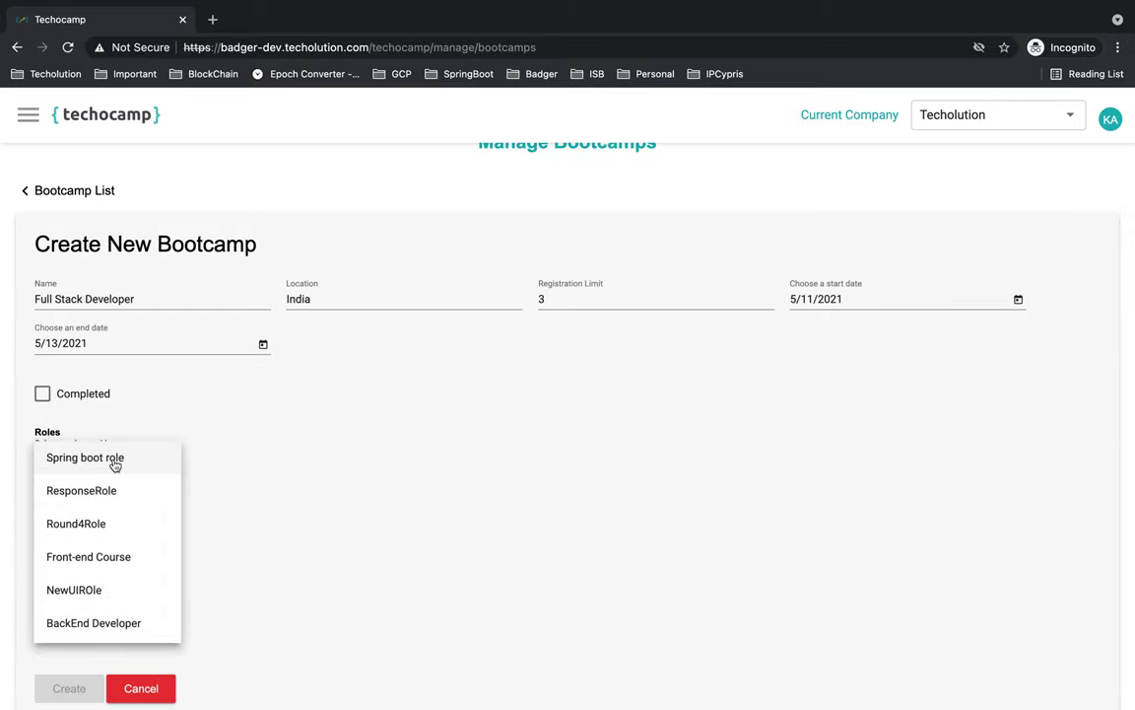
pyautogui.scroll(-1, 116, 528)
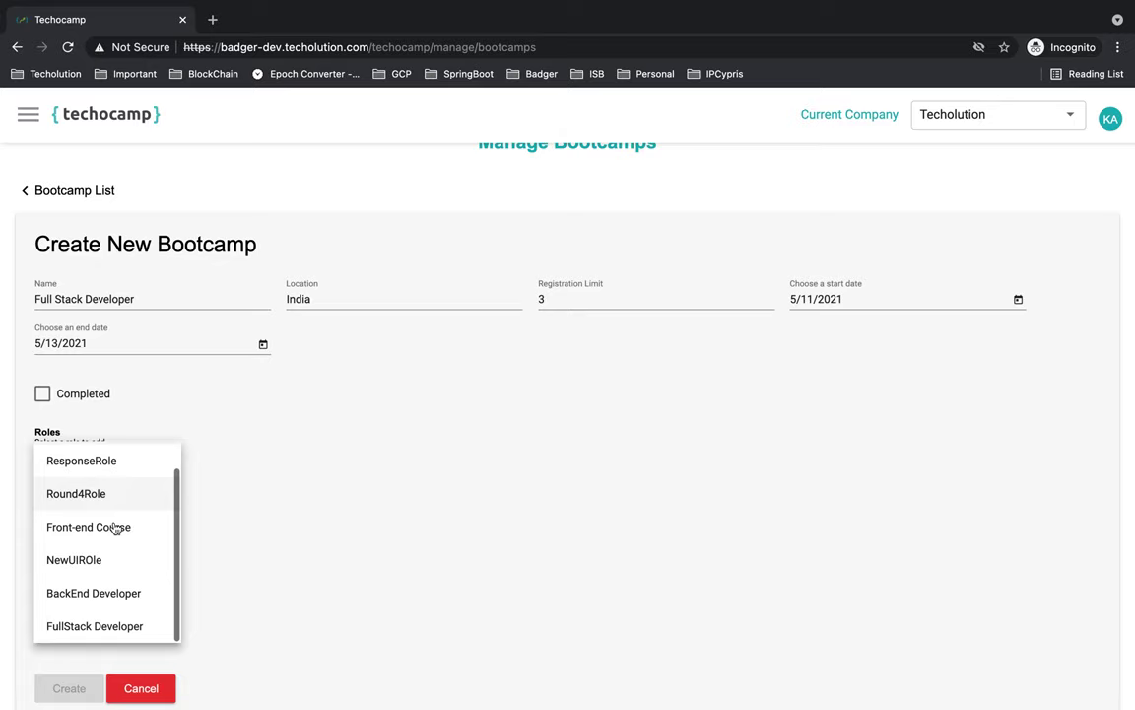
pyautogui.click(106, 625)
pyautogui.click(186, 457)
# Add a trainer and the first trainee to the bootcamp.
pyautogui.scroll(-3, 266, 556)
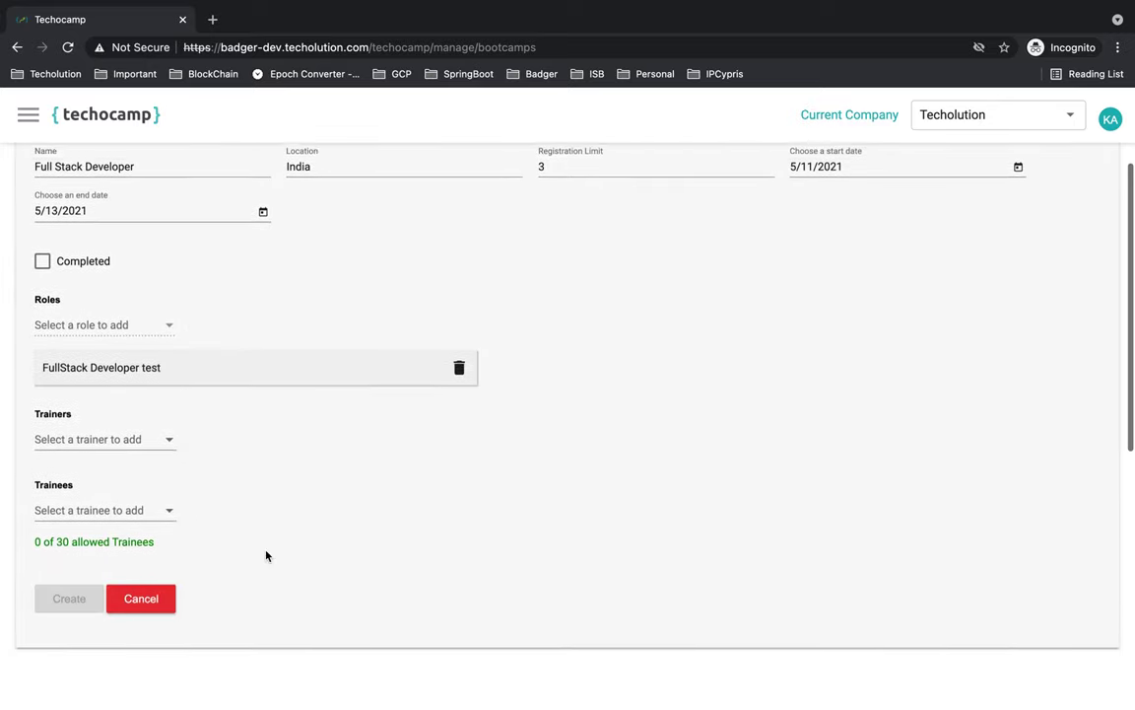
pyautogui.click(130, 431)
pyautogui.click(134, 434)
pyautogui.click(188, 422)
pyautogui.scroll(-1, 203, 469)
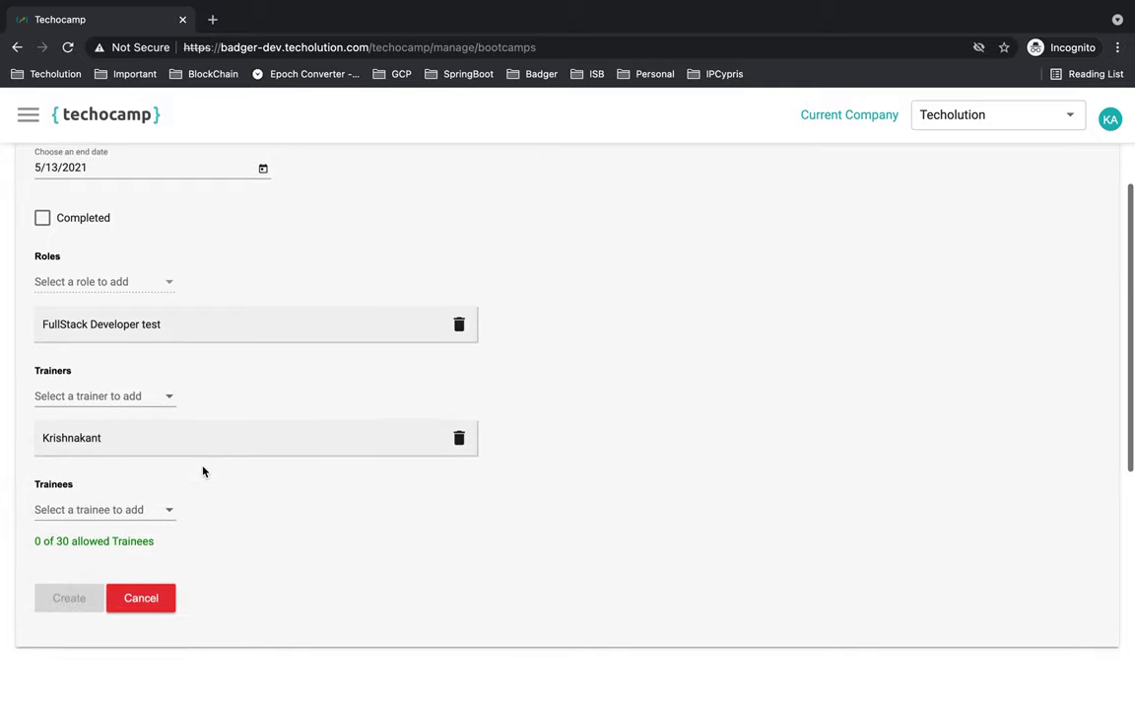
pyautogui.click(165, 480)
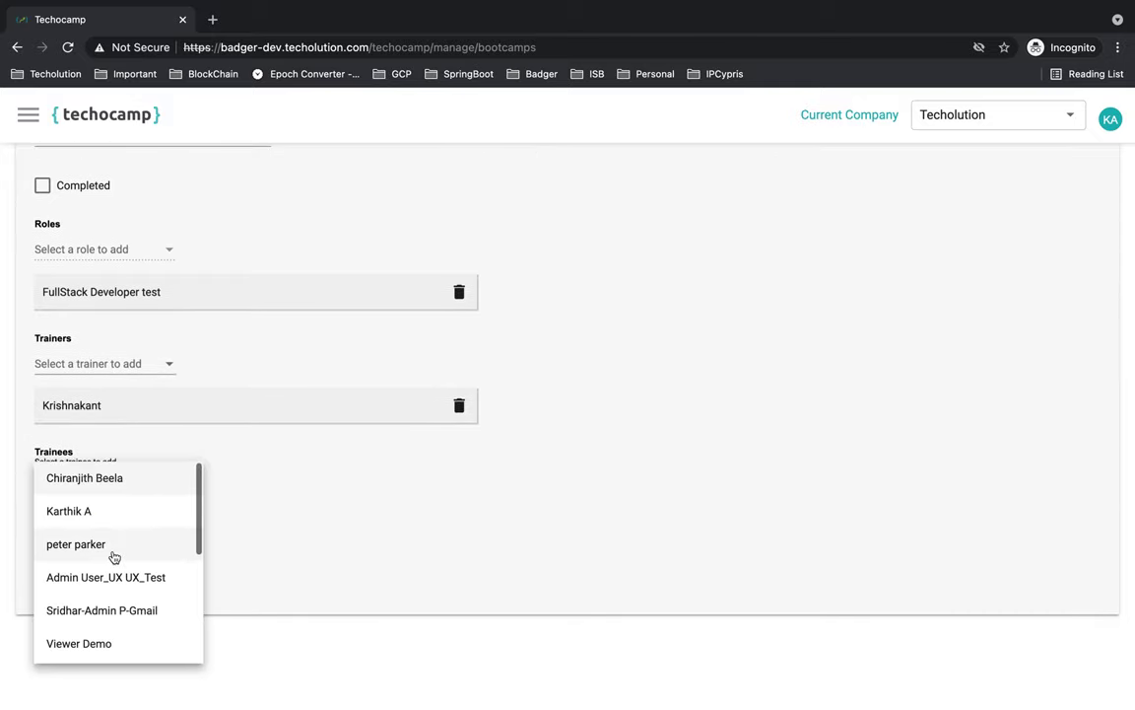
pyautogui.click(100, 520)
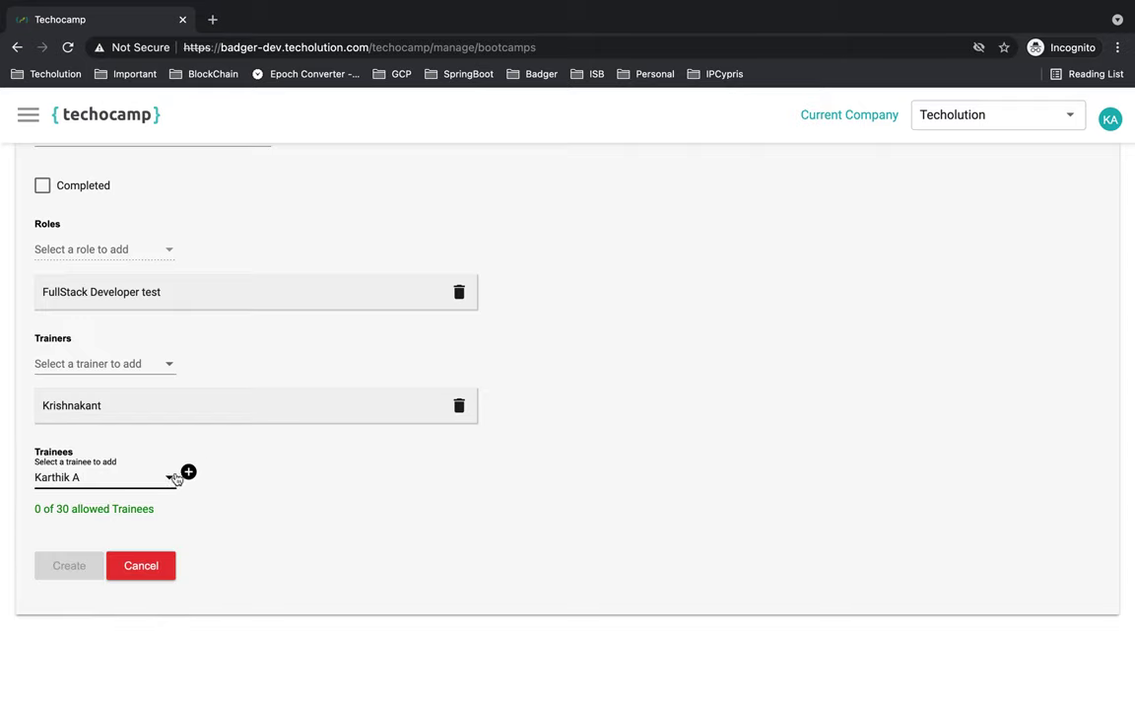
pyautogui.click(185, 472)
# Add a second trainee and create the Full Stack Developer bootcamp.
pyautogui.click(170, 479)
pyautogui.scroll(-5, 154, 545)
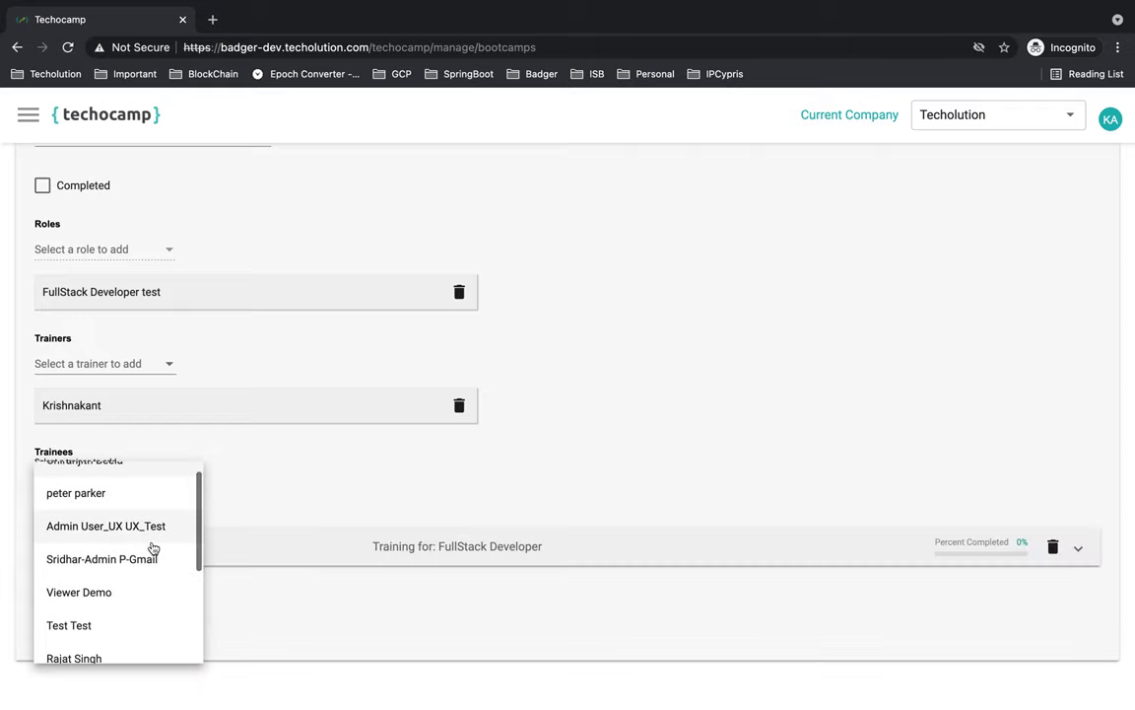
pyautogui.scroll(5, 156, 543)
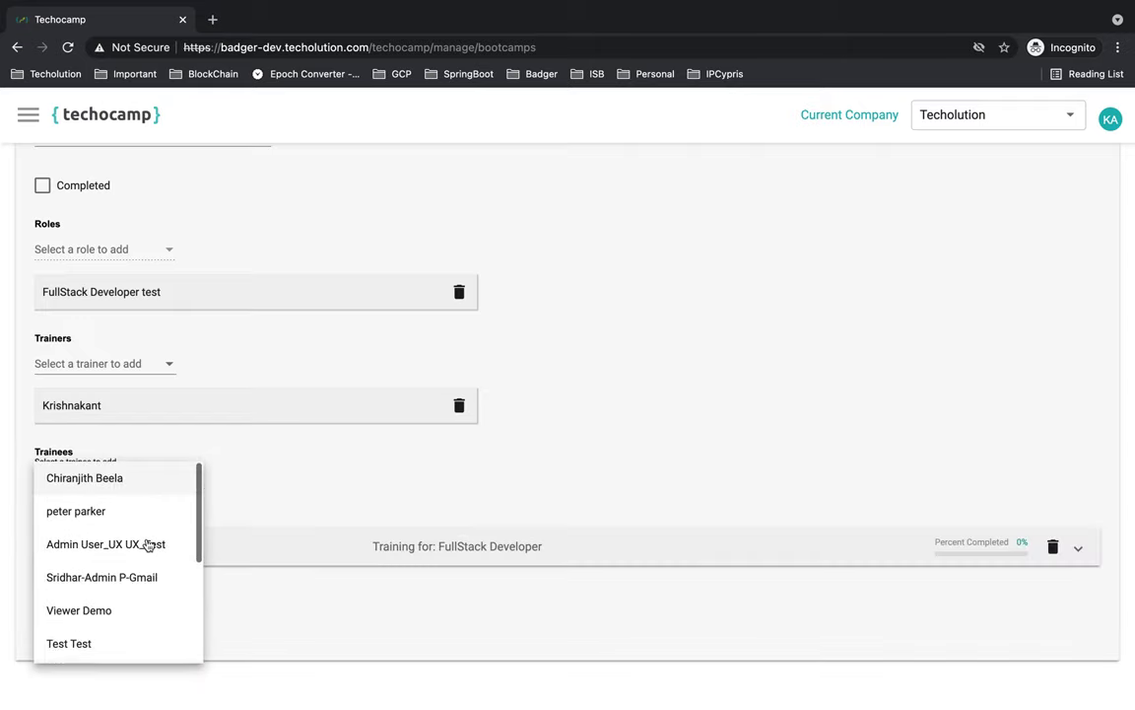
pyautogui.click(241, 476)
pyautogui.click(170, 479)
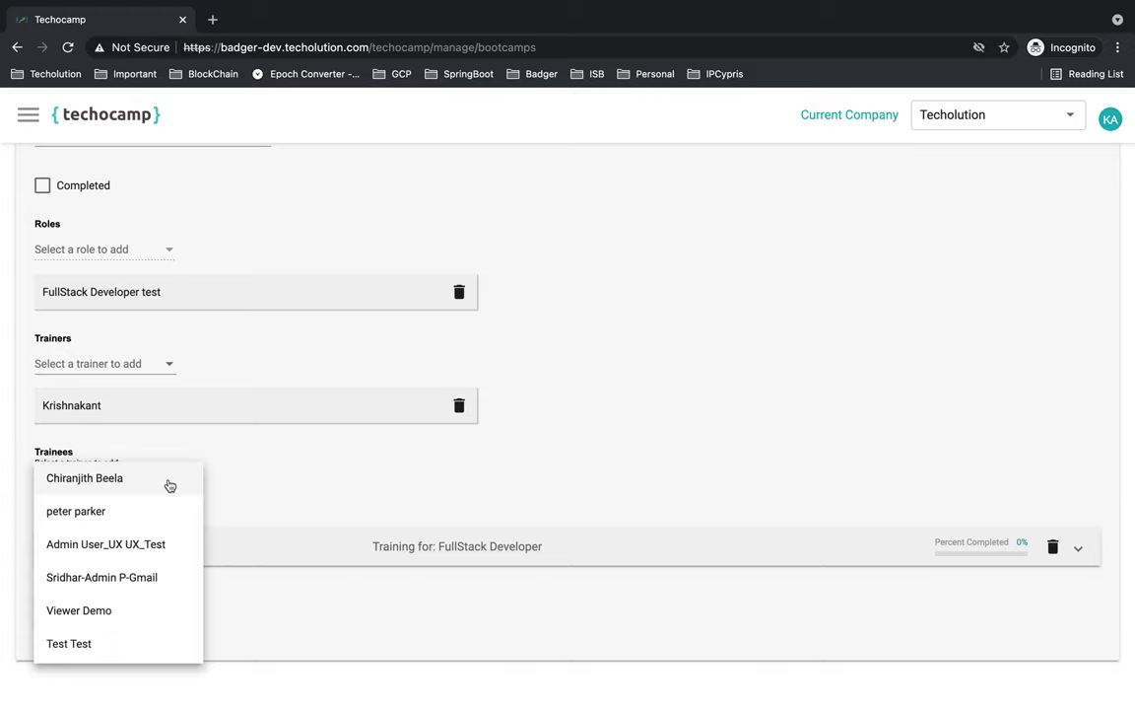
pyautogui.scroll(-3, 163, 552)
pyautogui.scroll(-2, 146, 561)
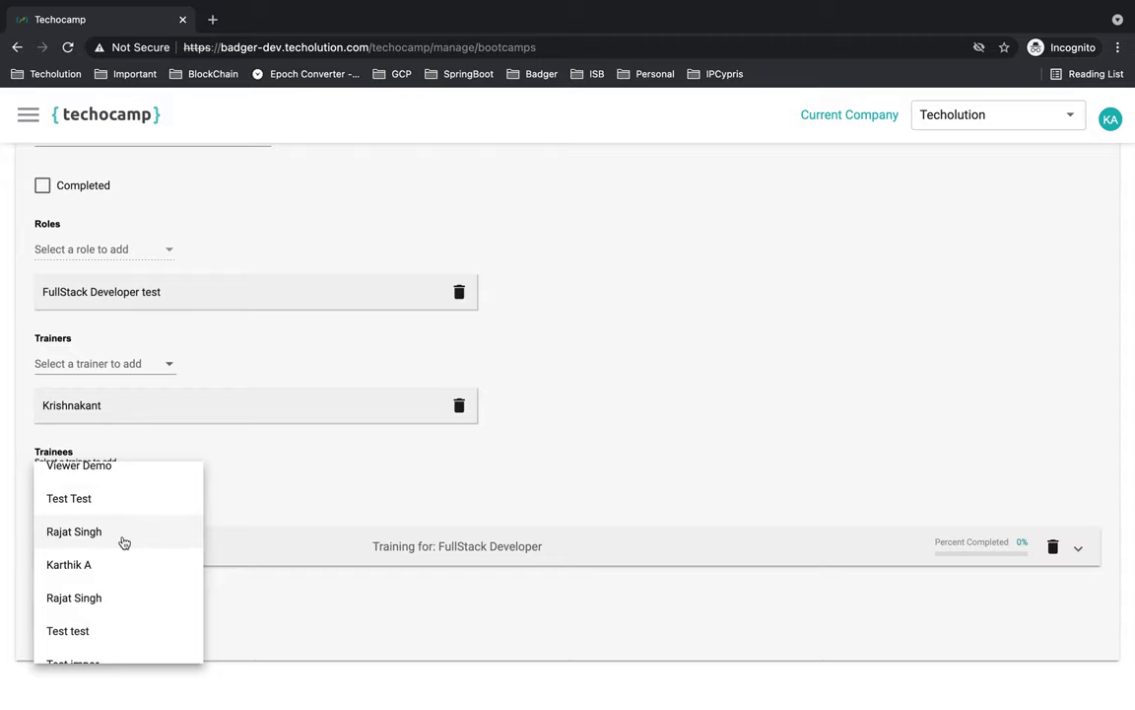
pyautogui.scroll(-2, 121, 547)
pyautogui.scroll(2, 121, 561)
pyautogui.scroll(4, 122, 557)
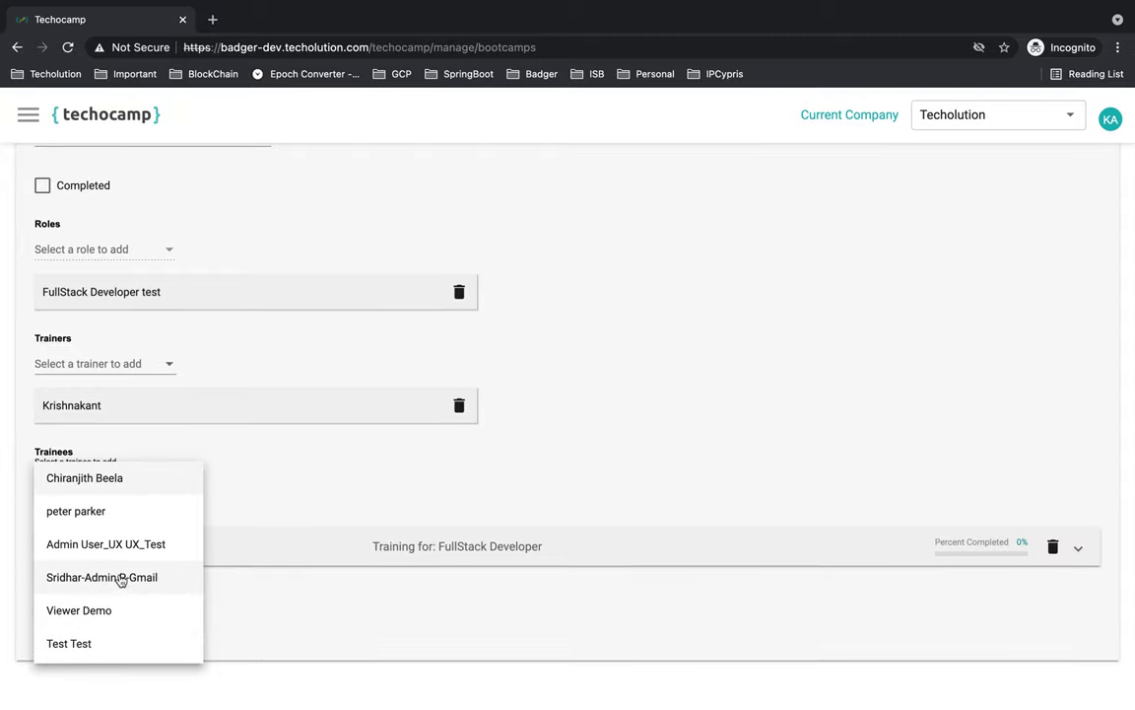
pyautogui.click(123, 588)
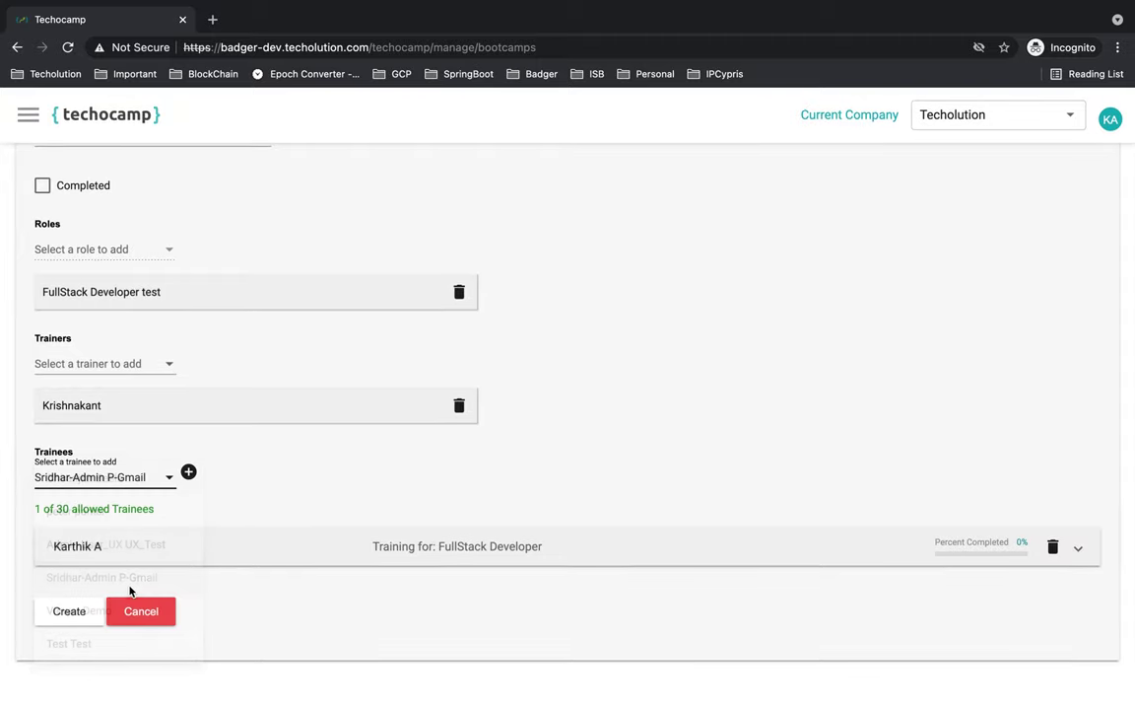
pyautogui.click(188, 472)
pyautogui.click(66, 657)
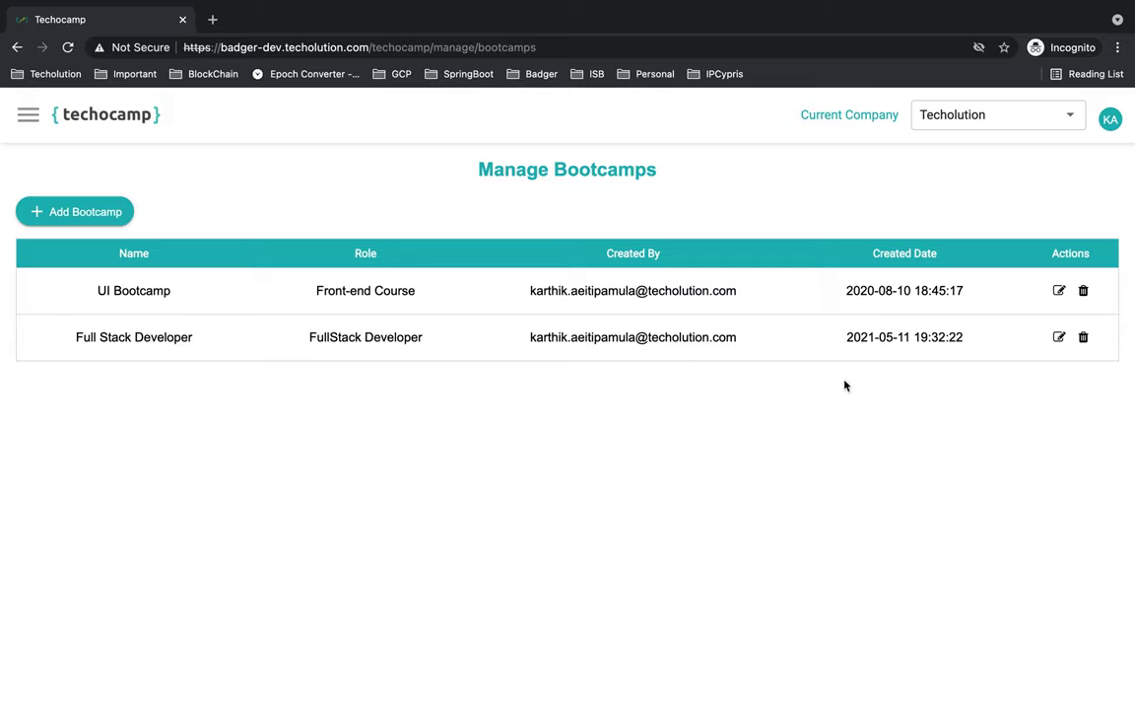
# Go to the personal Dashboard through the KA avatar's account menu.
pyautogui.click(29, 114)
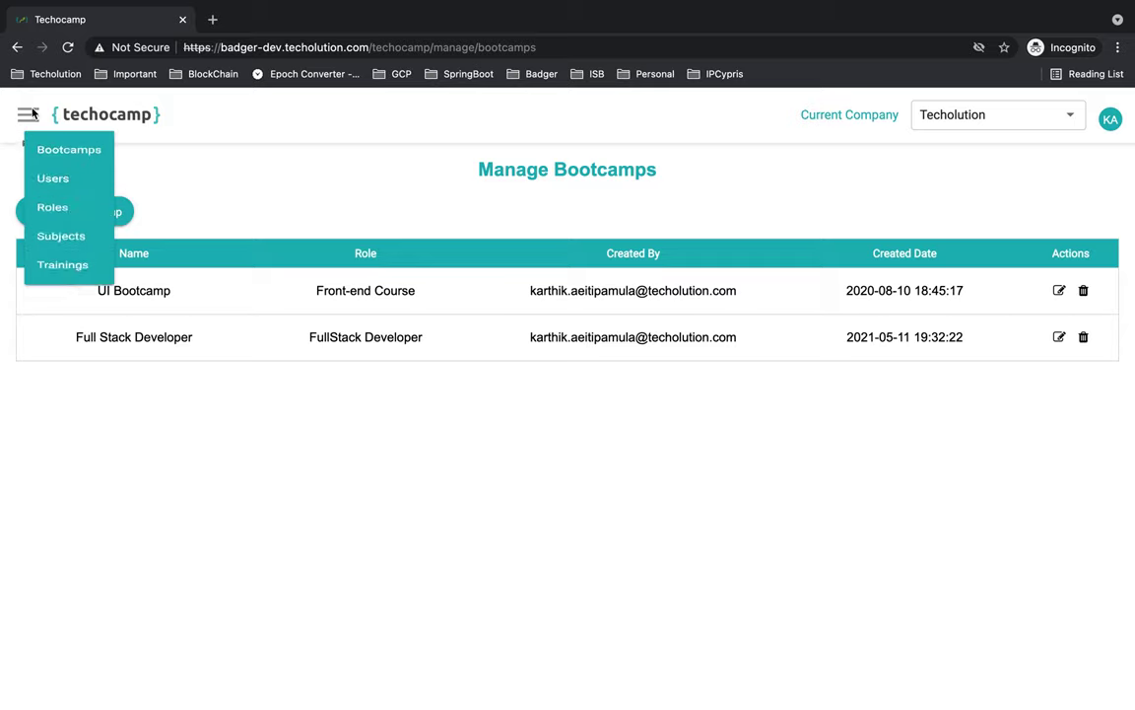
pyautogui.click(289, 167)
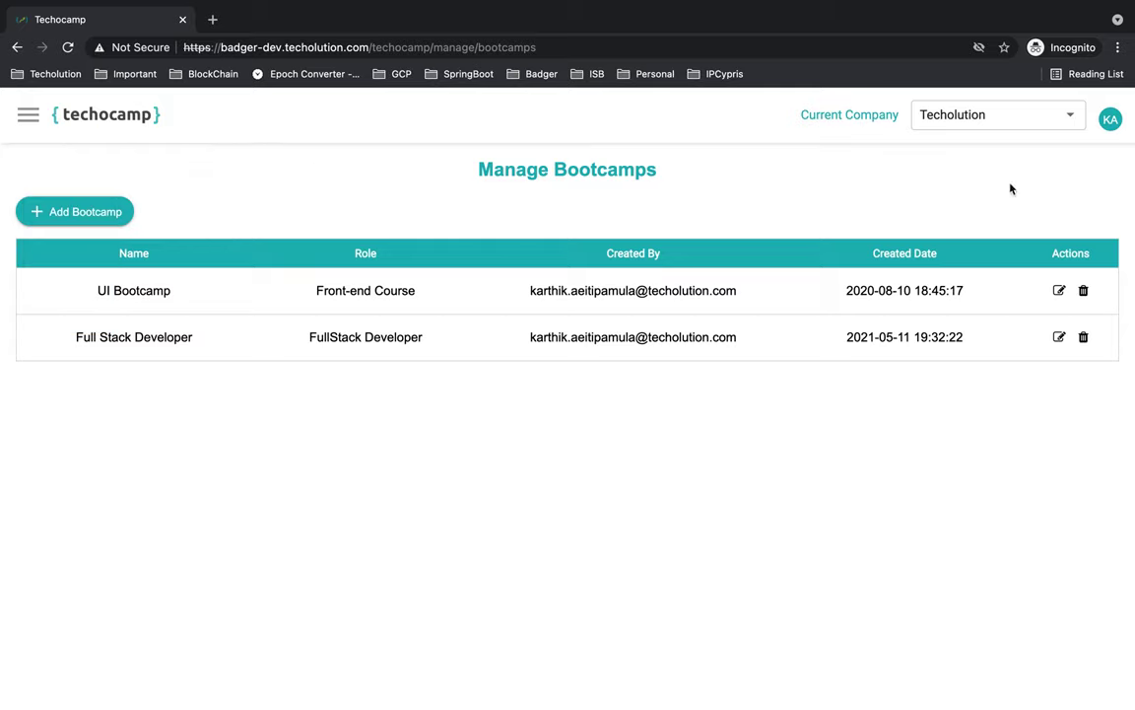
pyautogui.click(1112, 122)
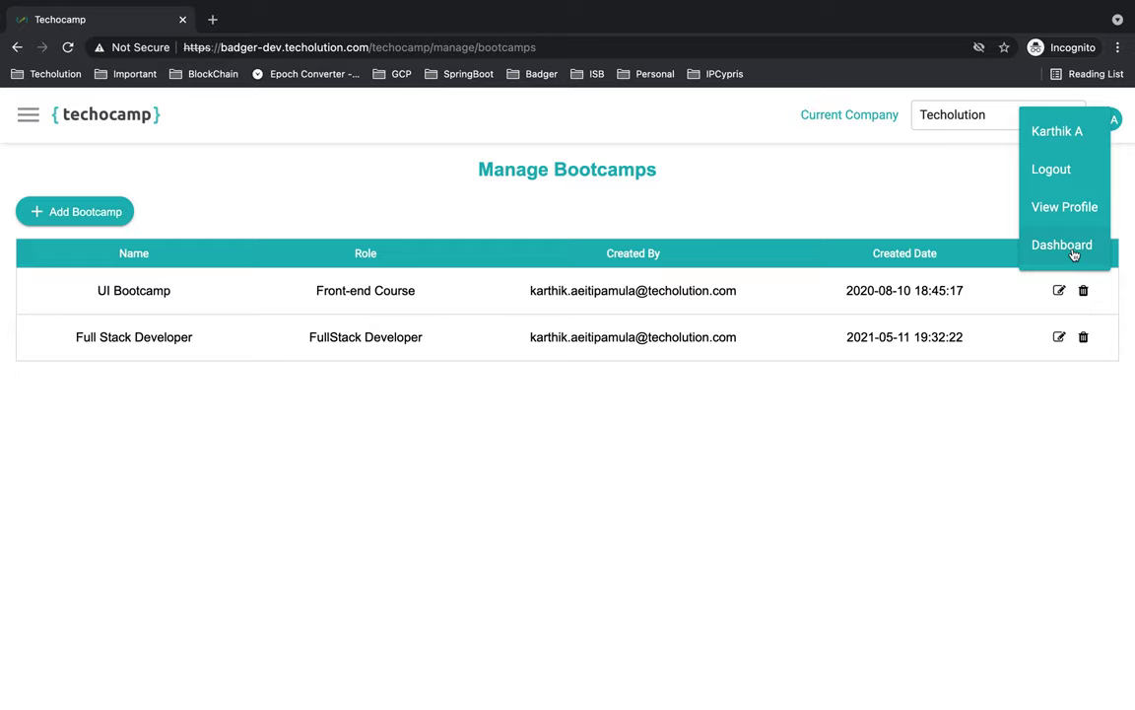
pyautogui.click(1062, 246)
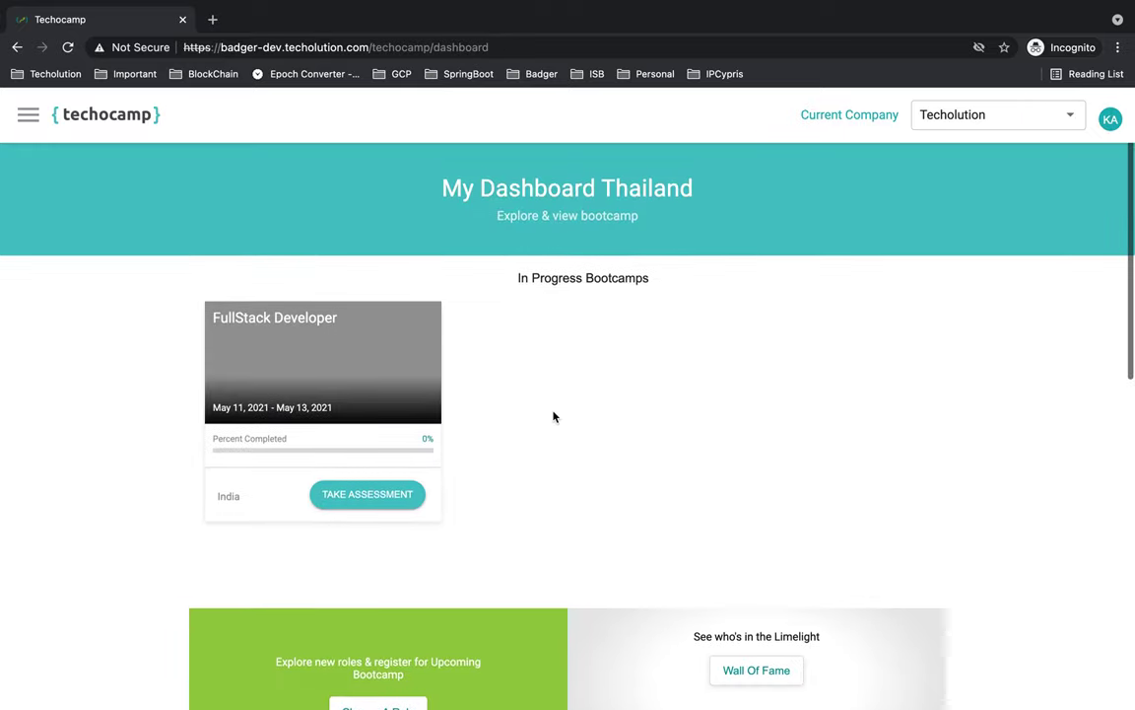